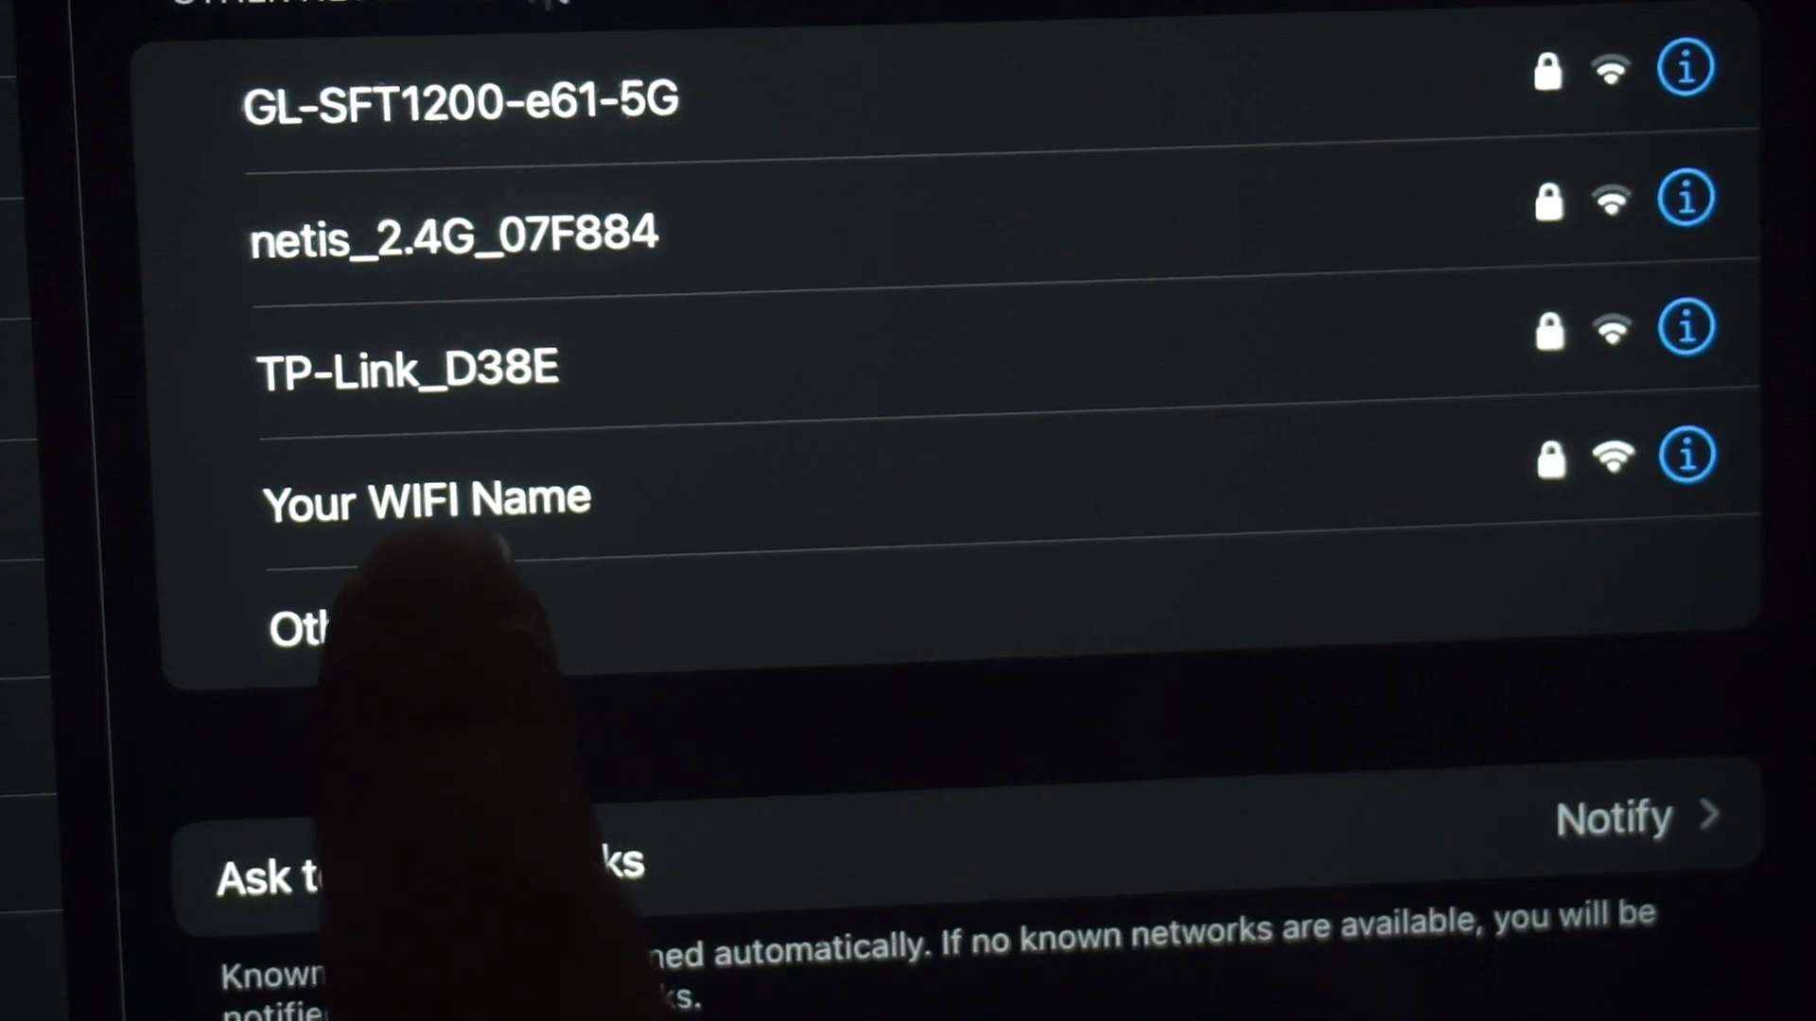
# Join the 'Your WIFI Name' network using the default password from the router label
pyautogui.click(501, 511)
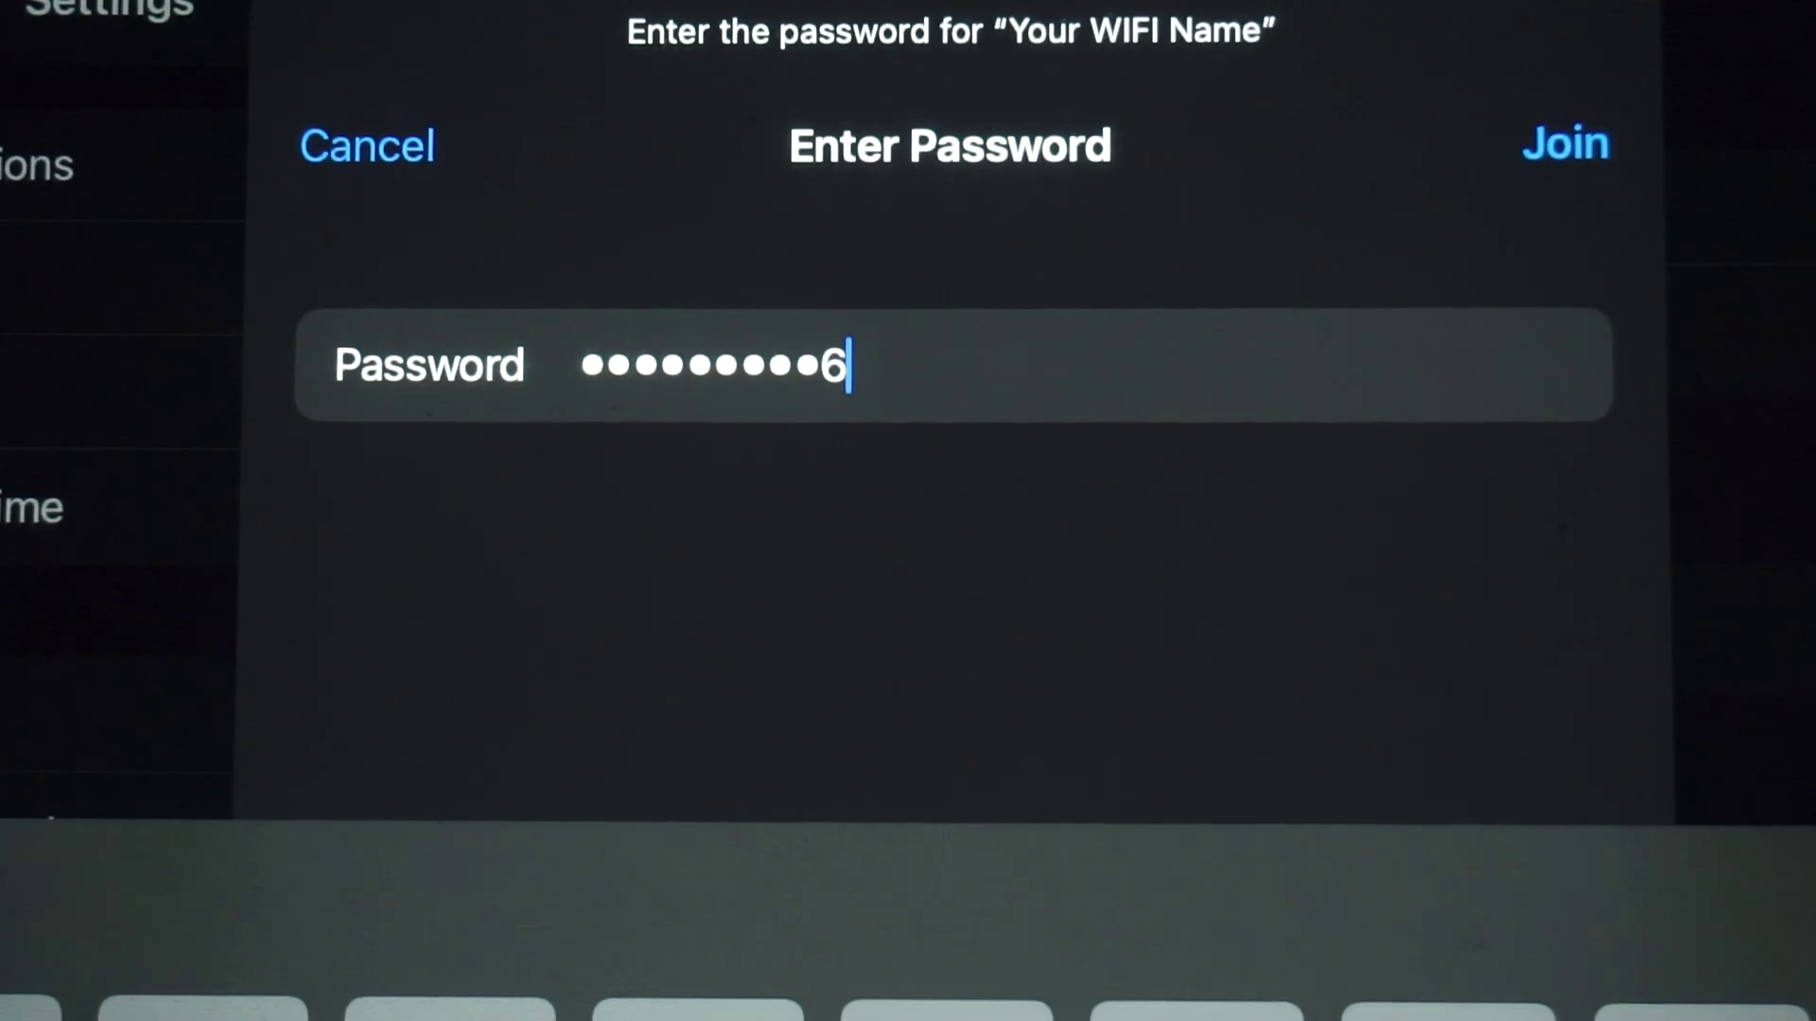
pyautogui.click(1565, 144)
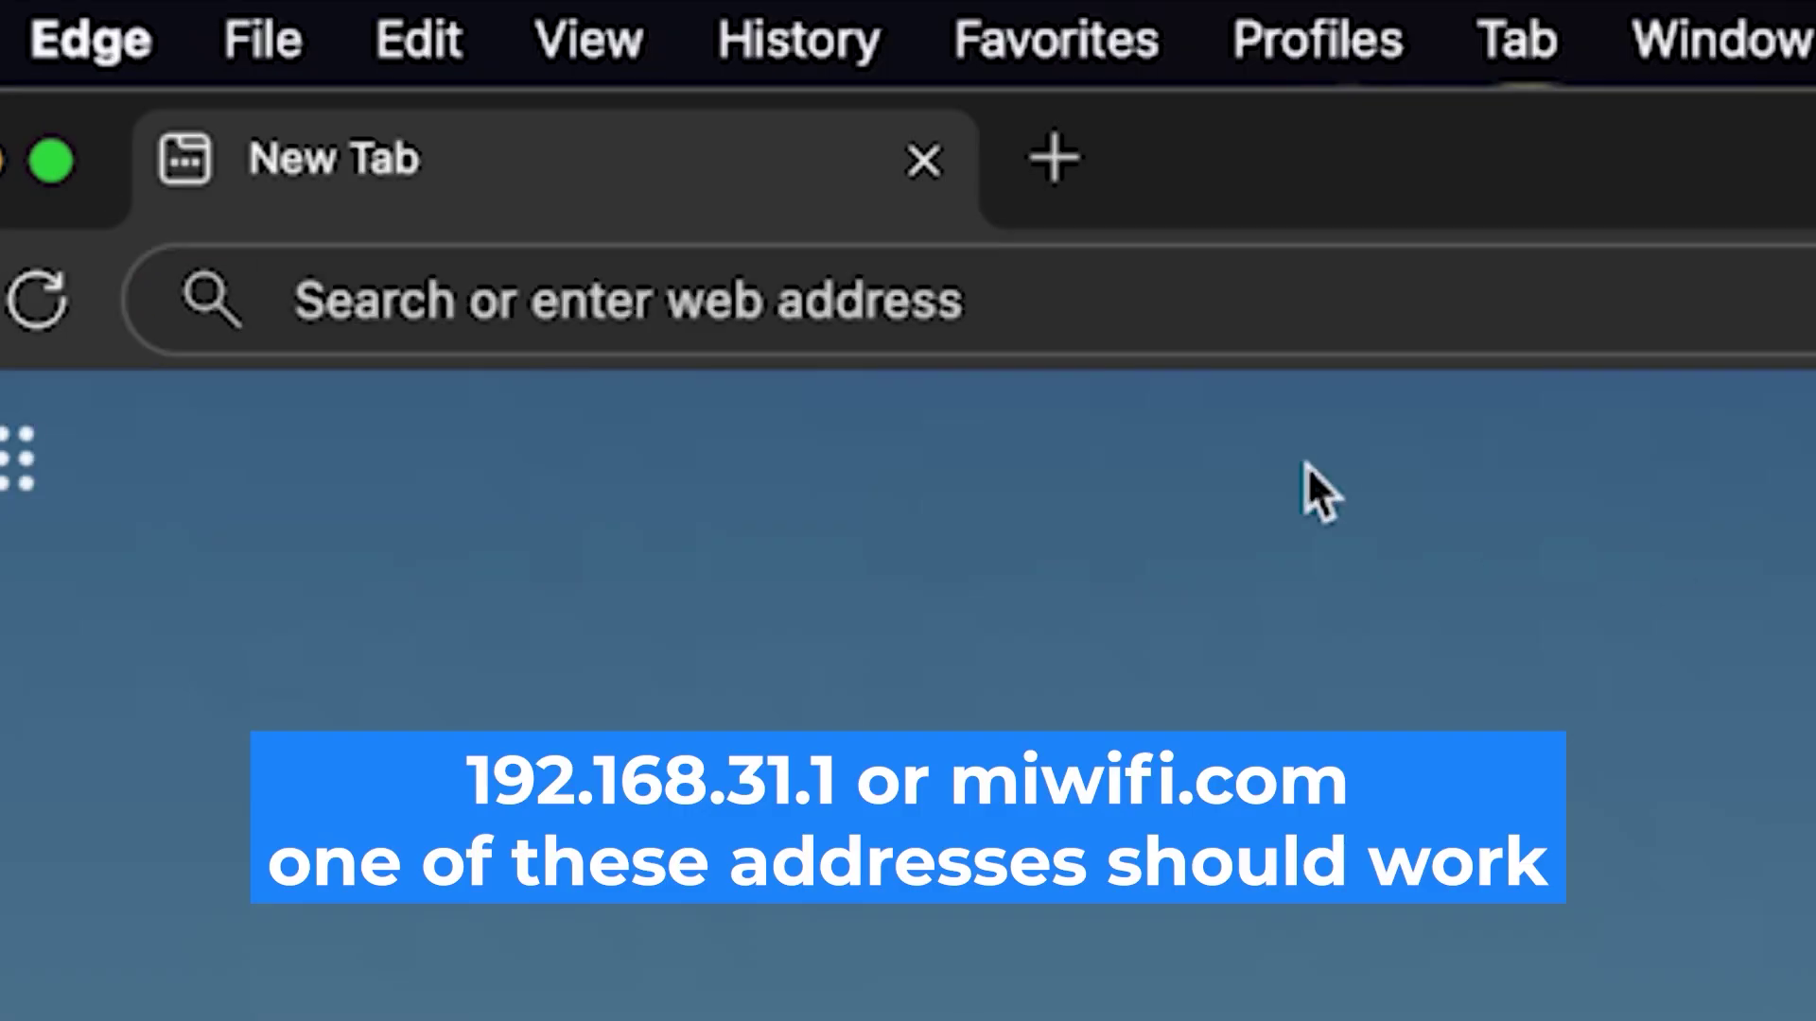
# Go to 192.168.1.1 in Edge's address bar
pyautogui.click(928, 299)
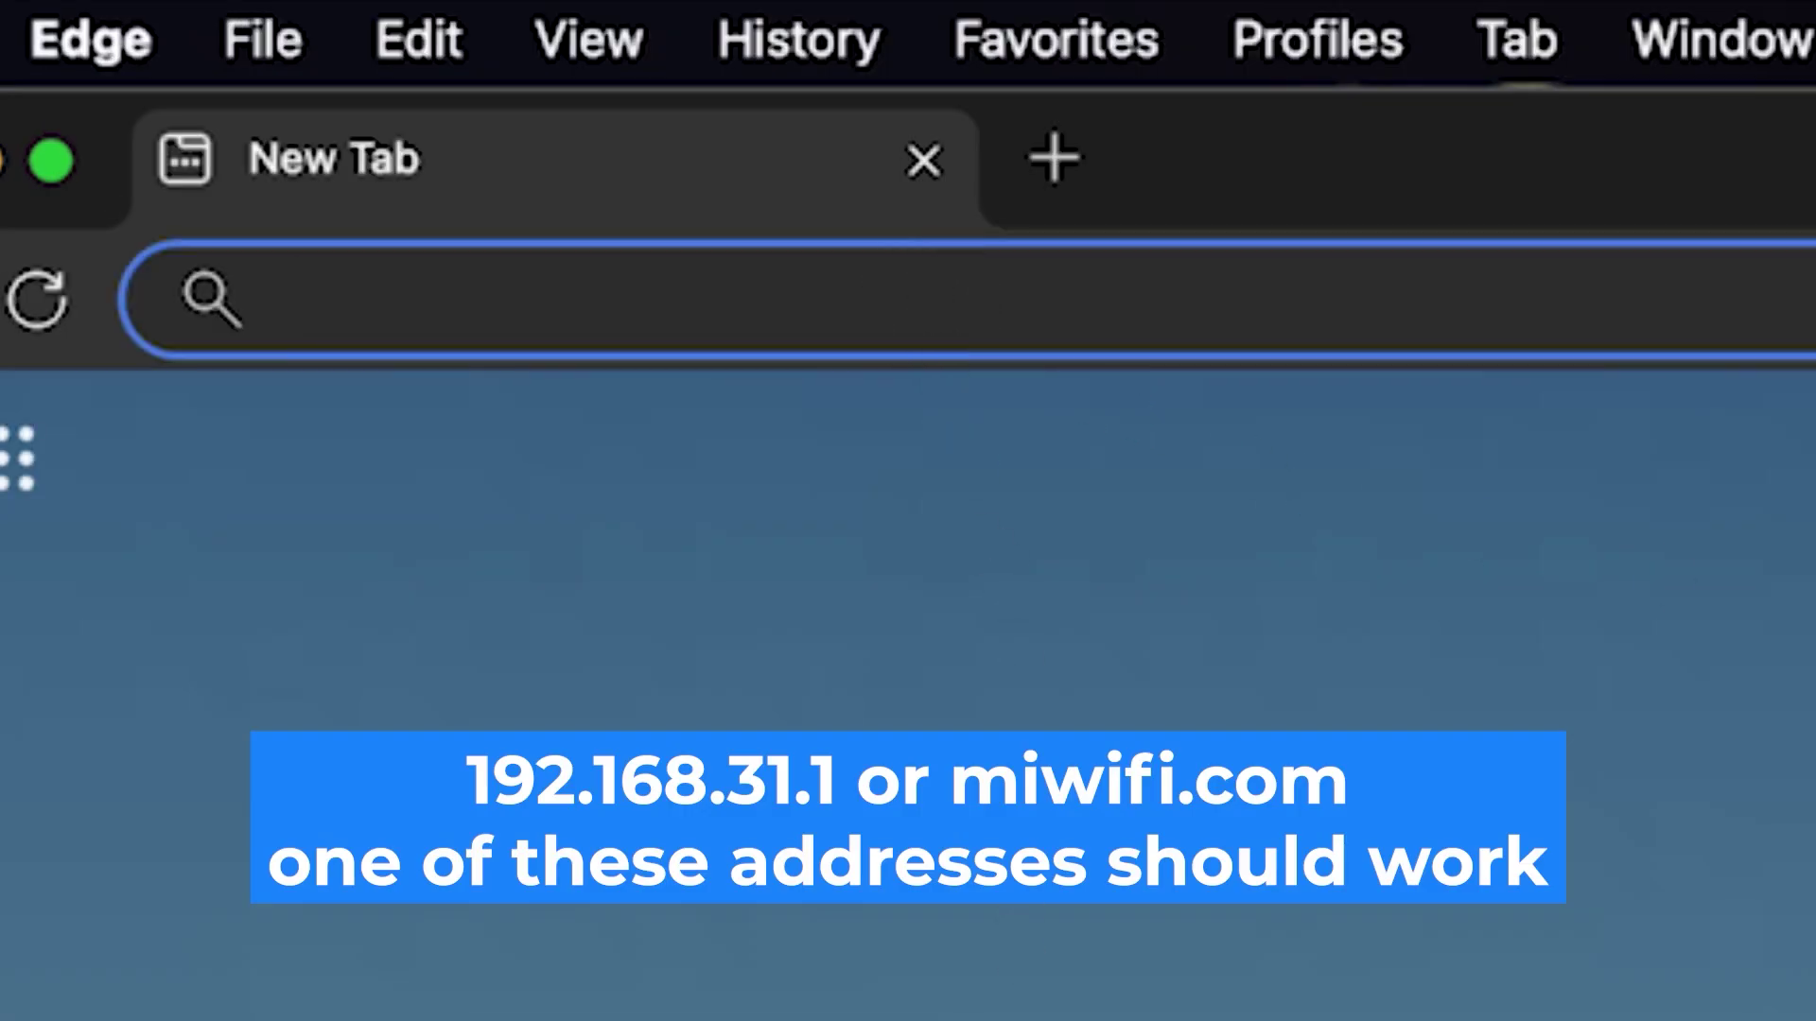
pyautogui.write('192.168.1.1')
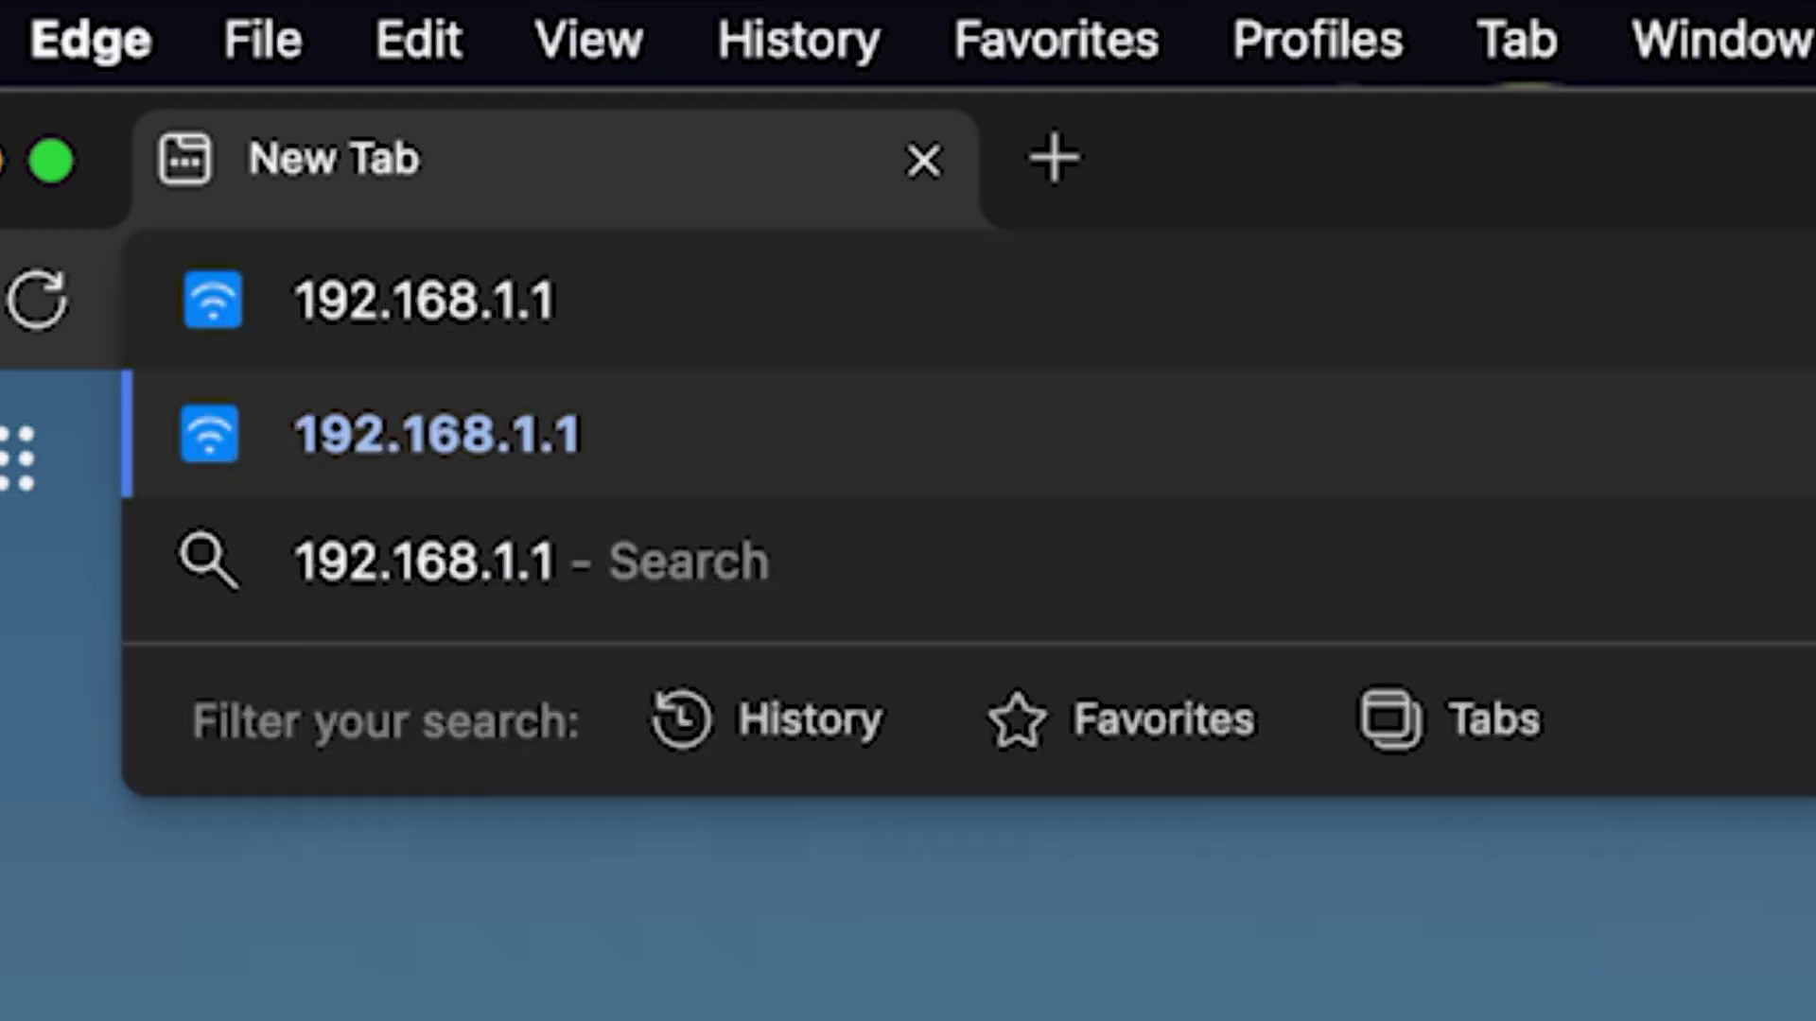
pyautogui.press('Return')
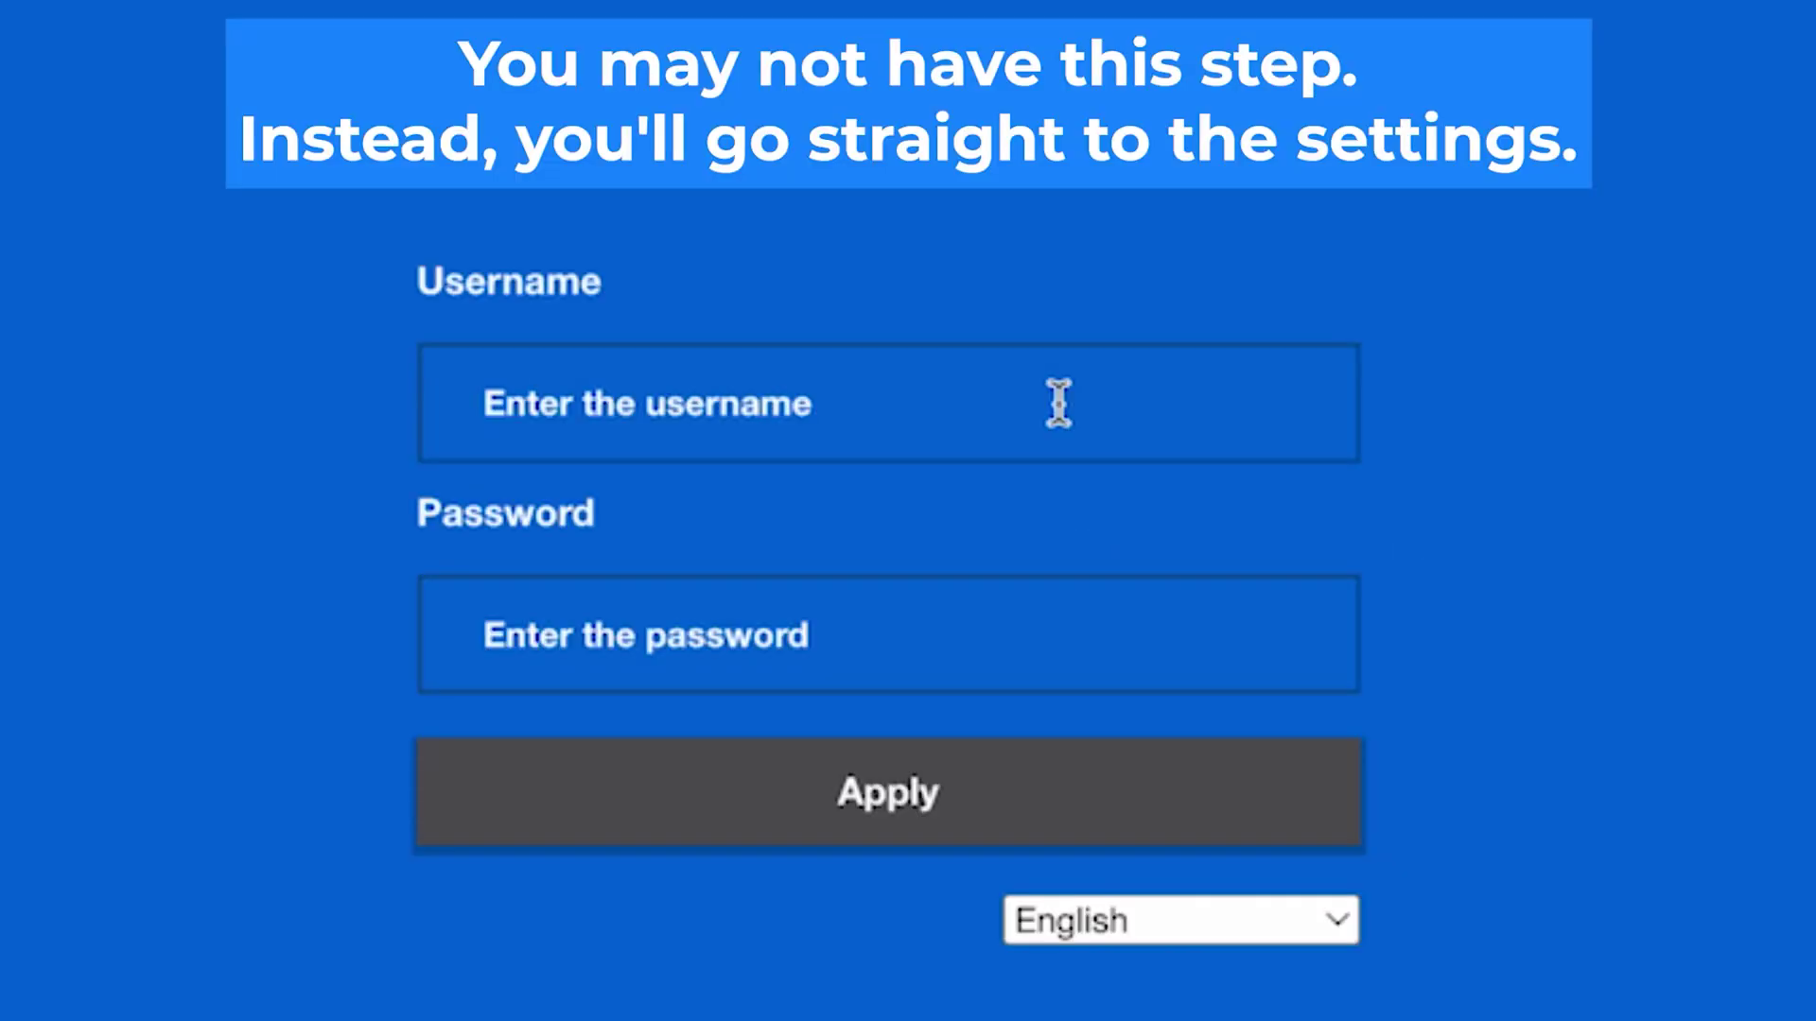
pyautogui.click(1058, 401)
pyautogui.write('a')
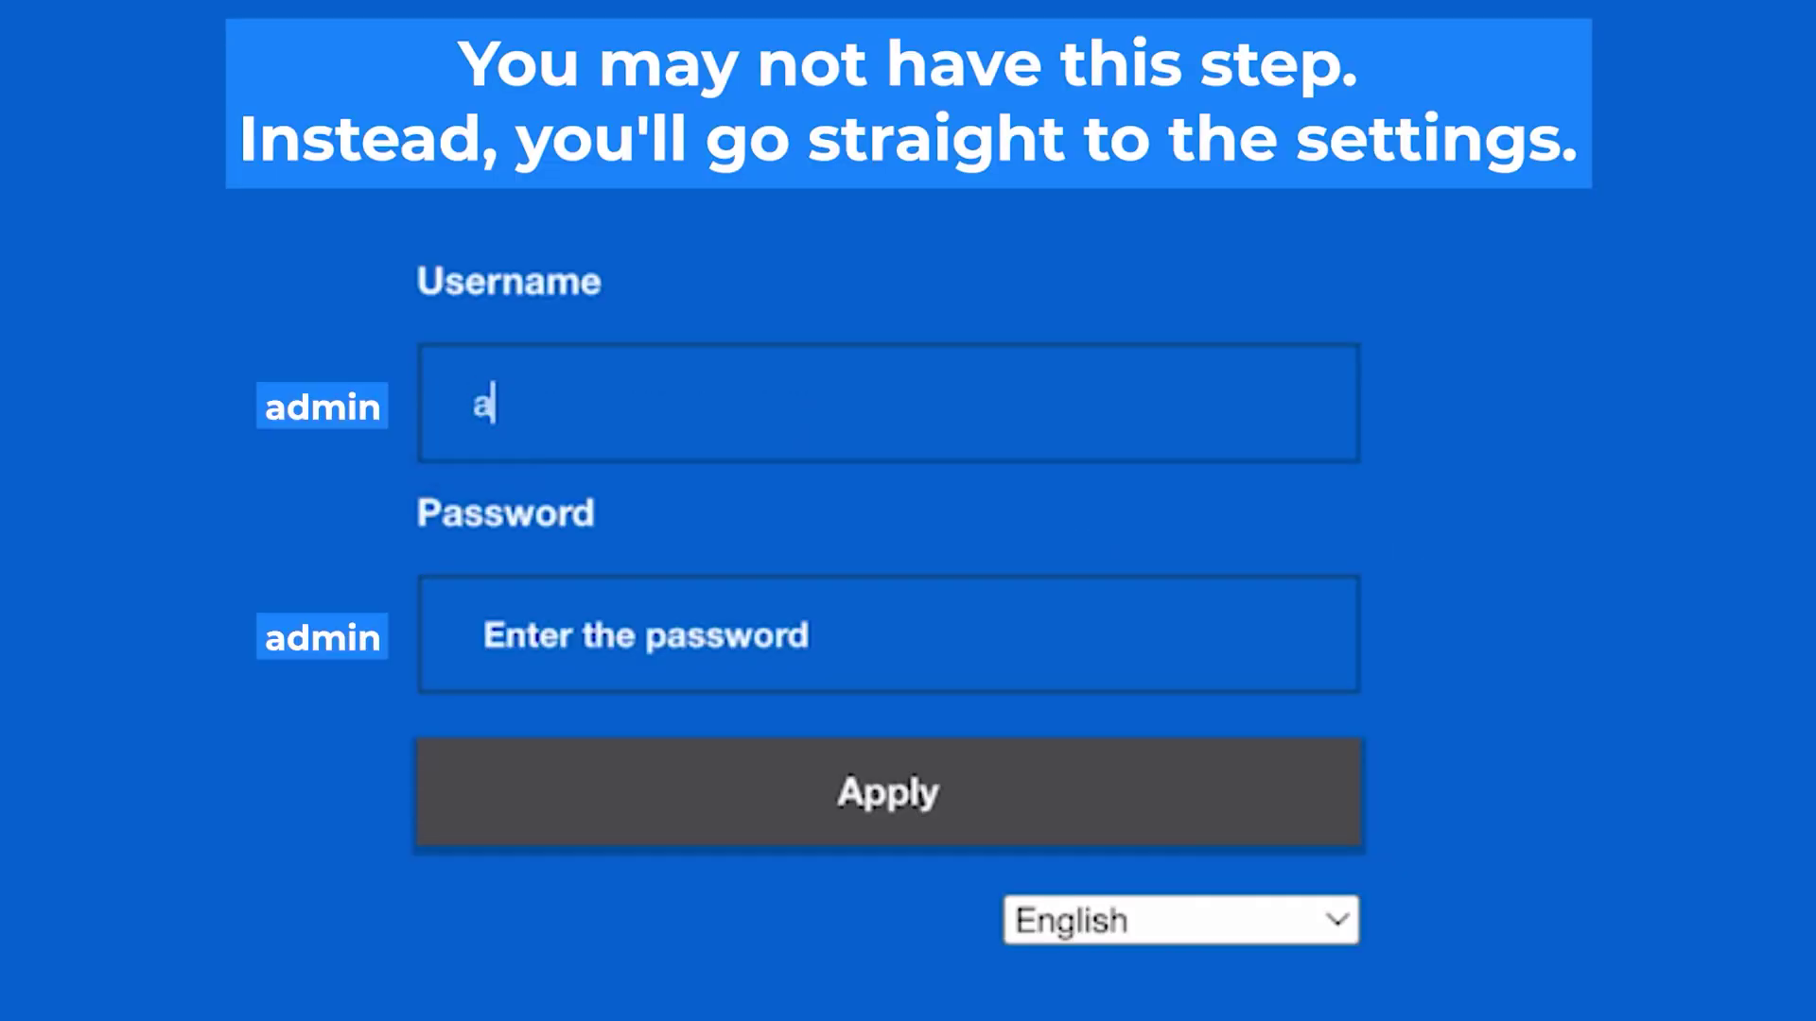
pyautogui.write('dmin')
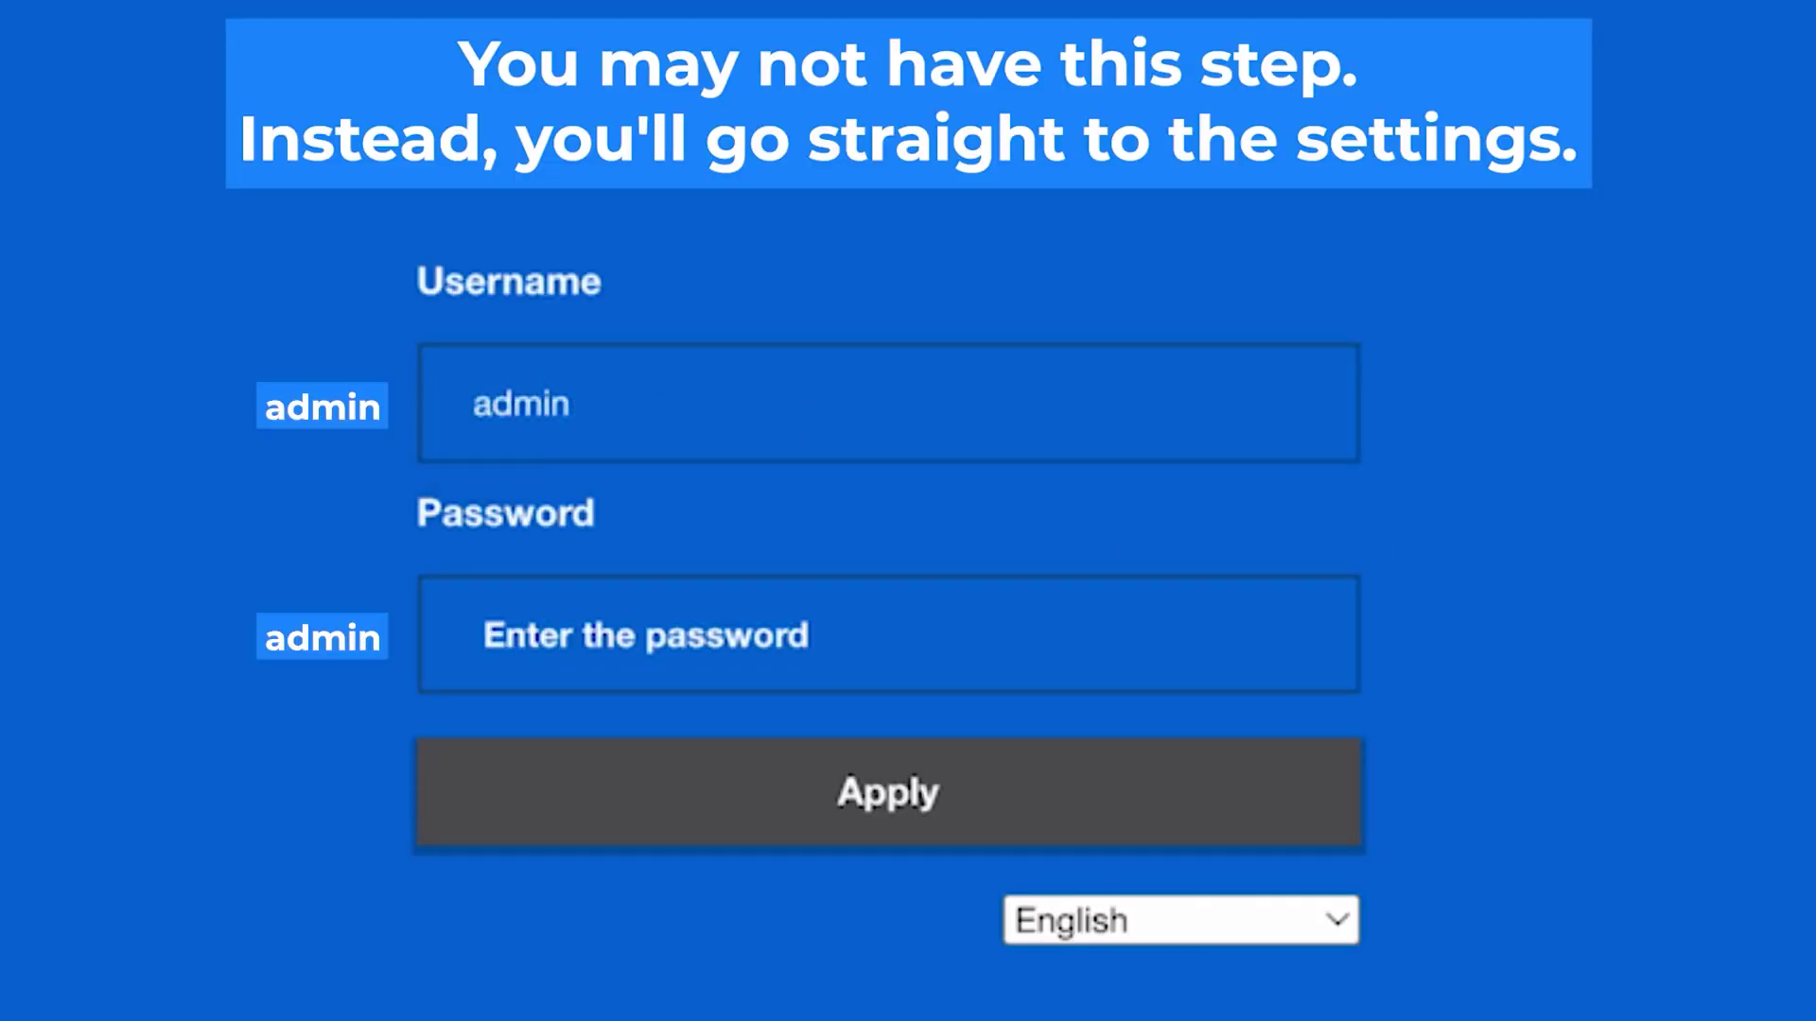
pyautogui.click(906, 646)
pyautogui.write('admin')
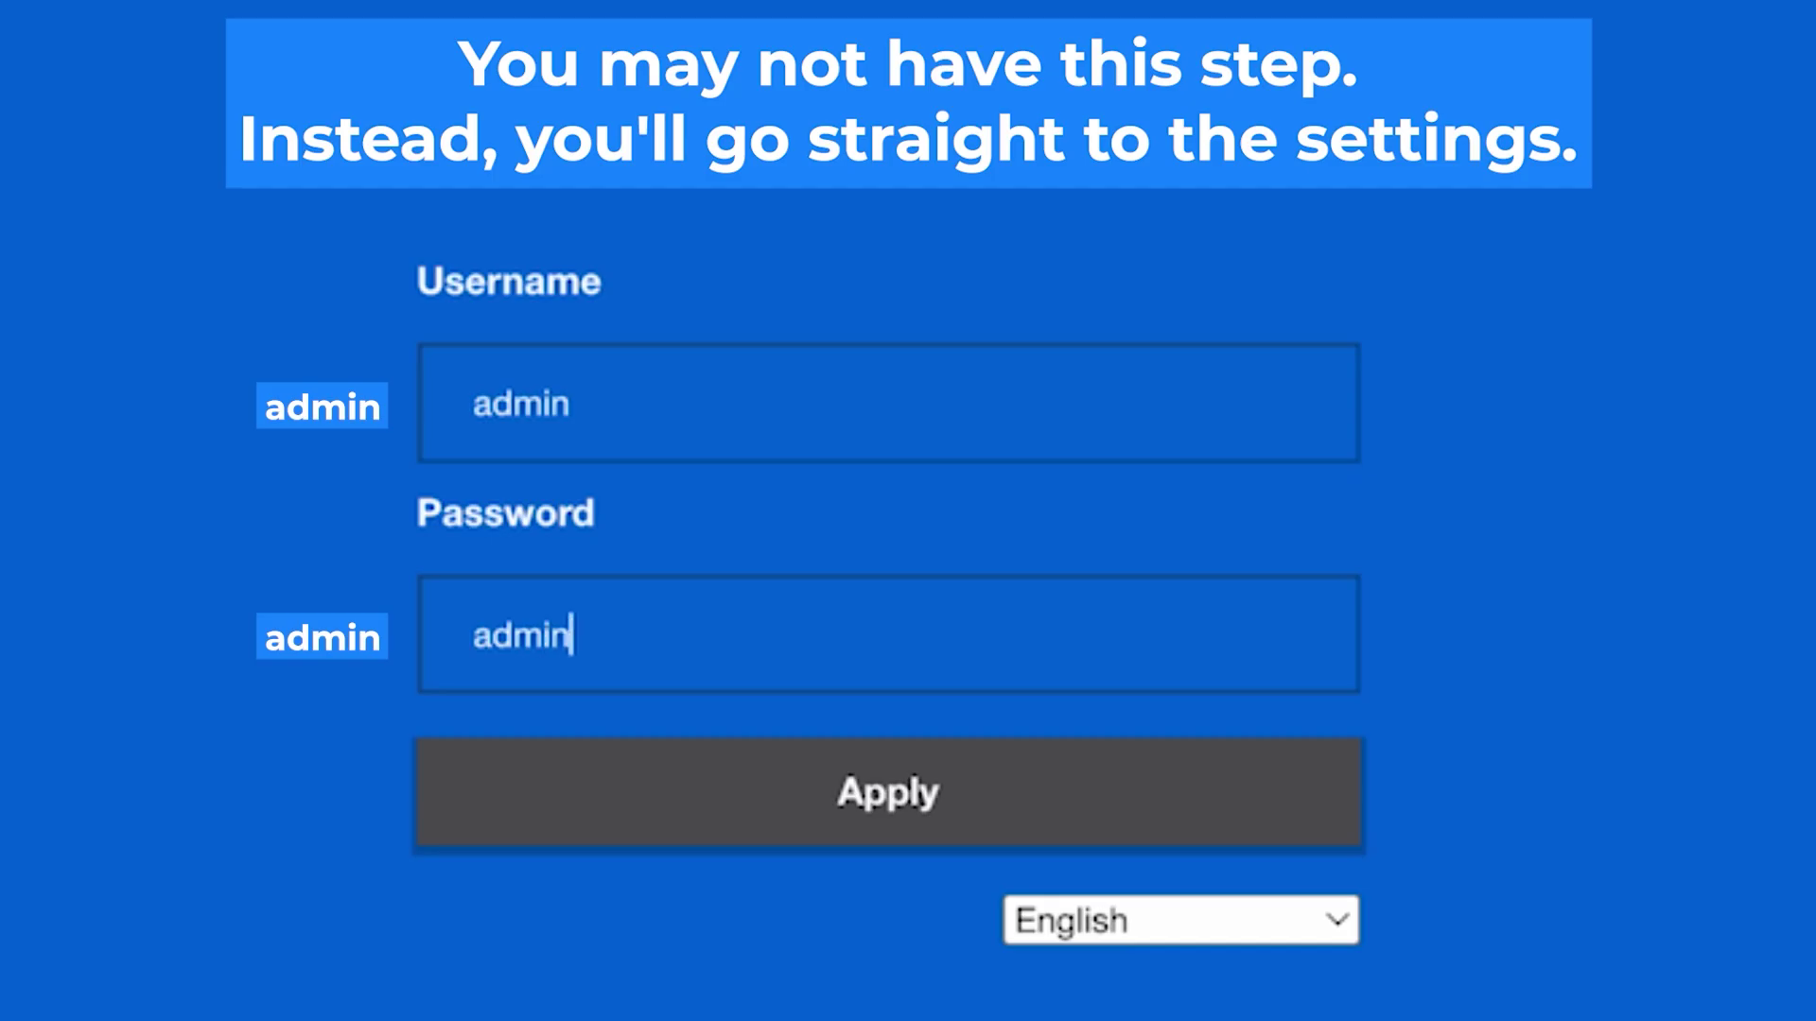
pyautogui.click(910, 793)
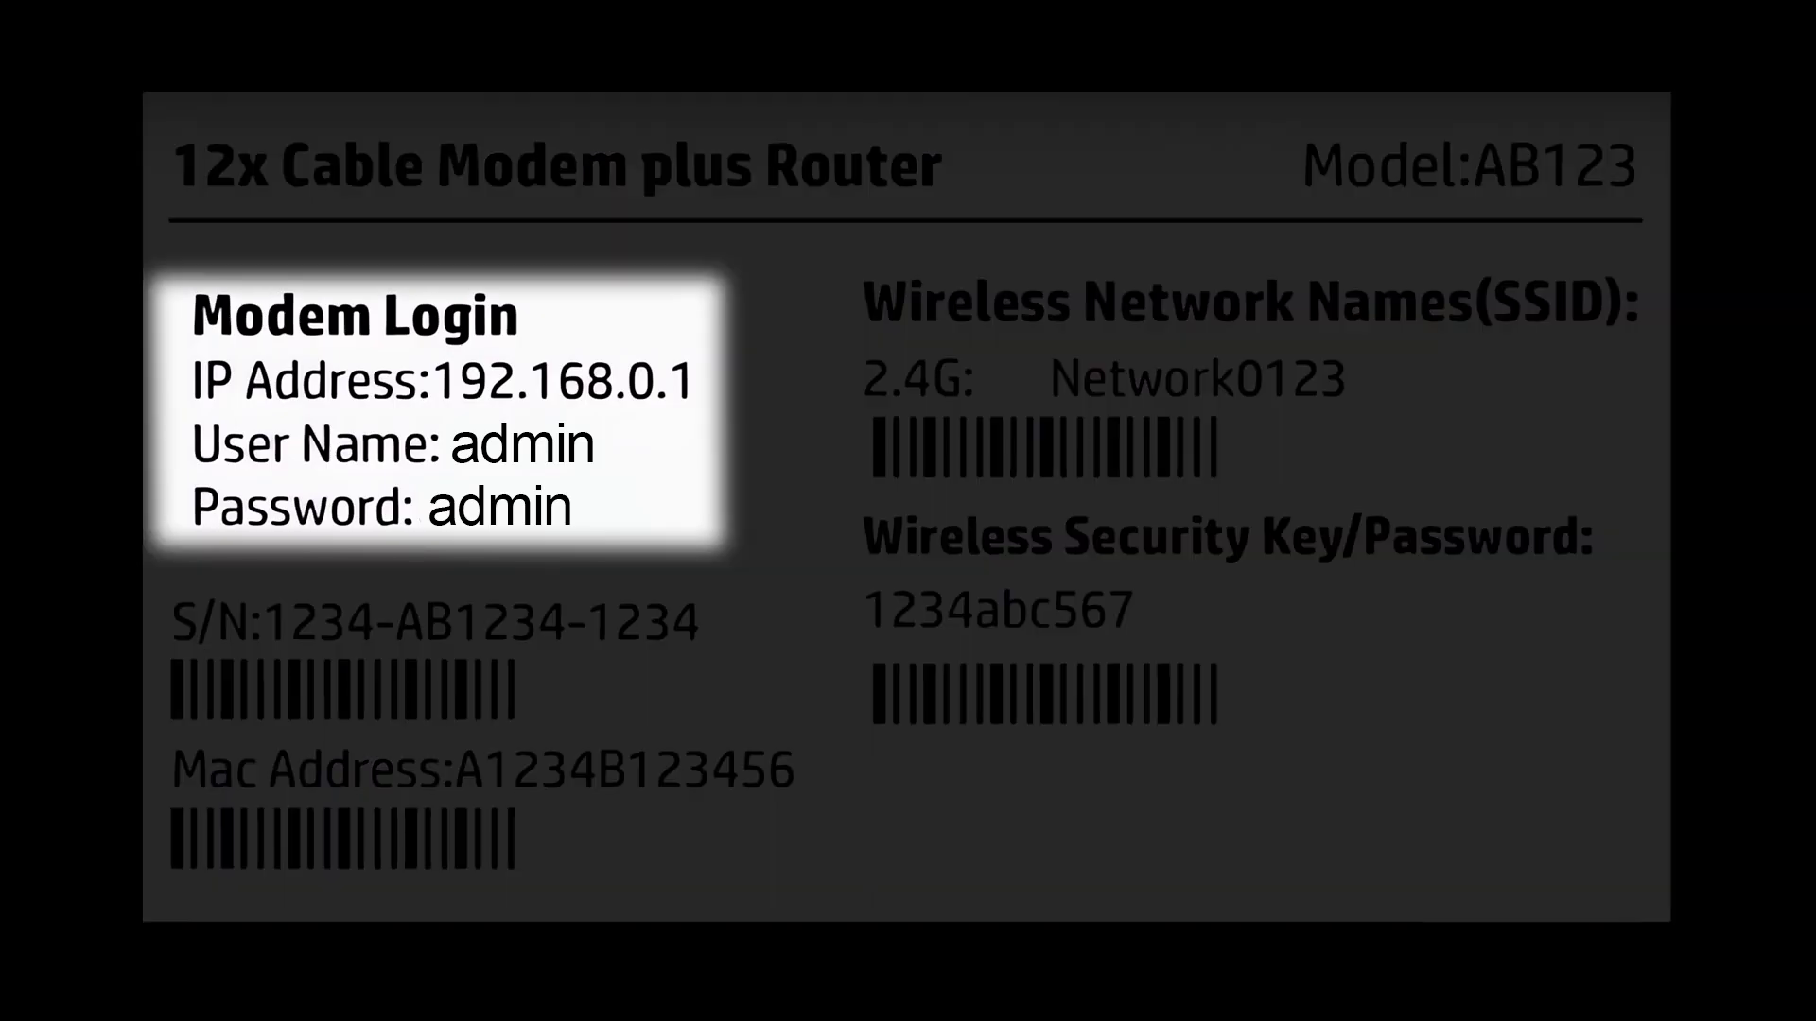
pyautogui.write('admin')
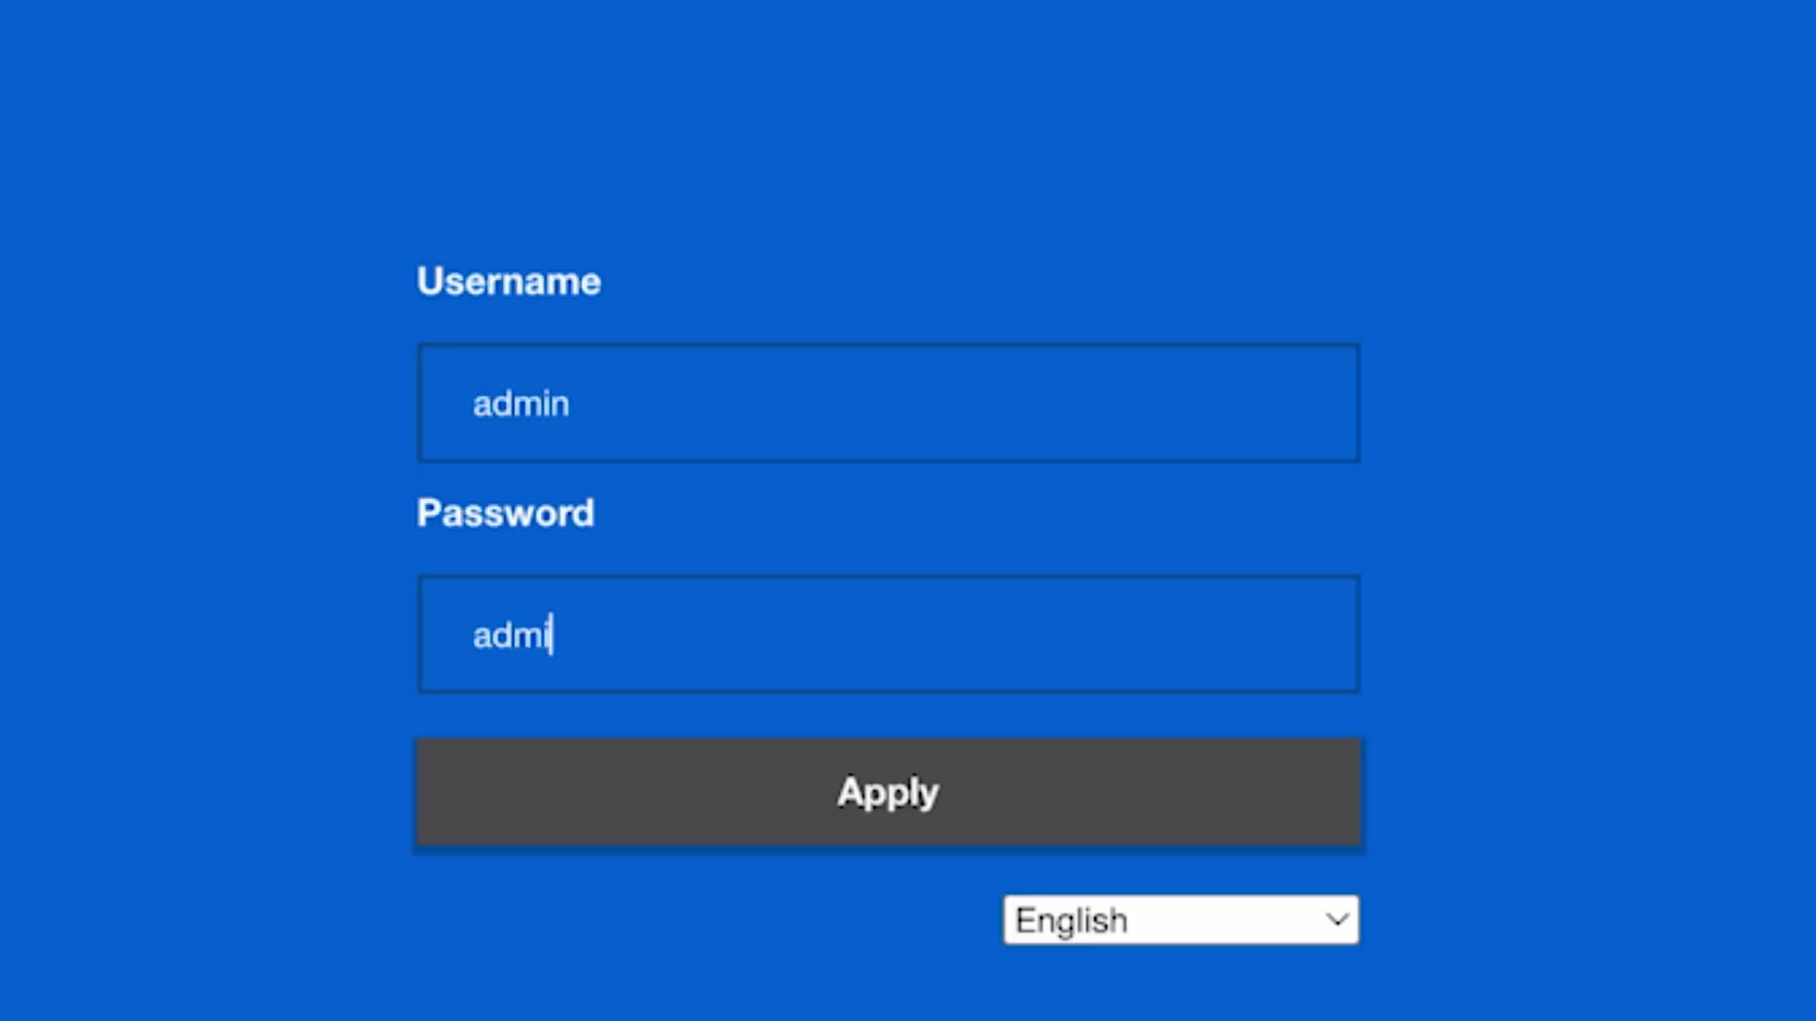
pyautogui.click(913, 796)
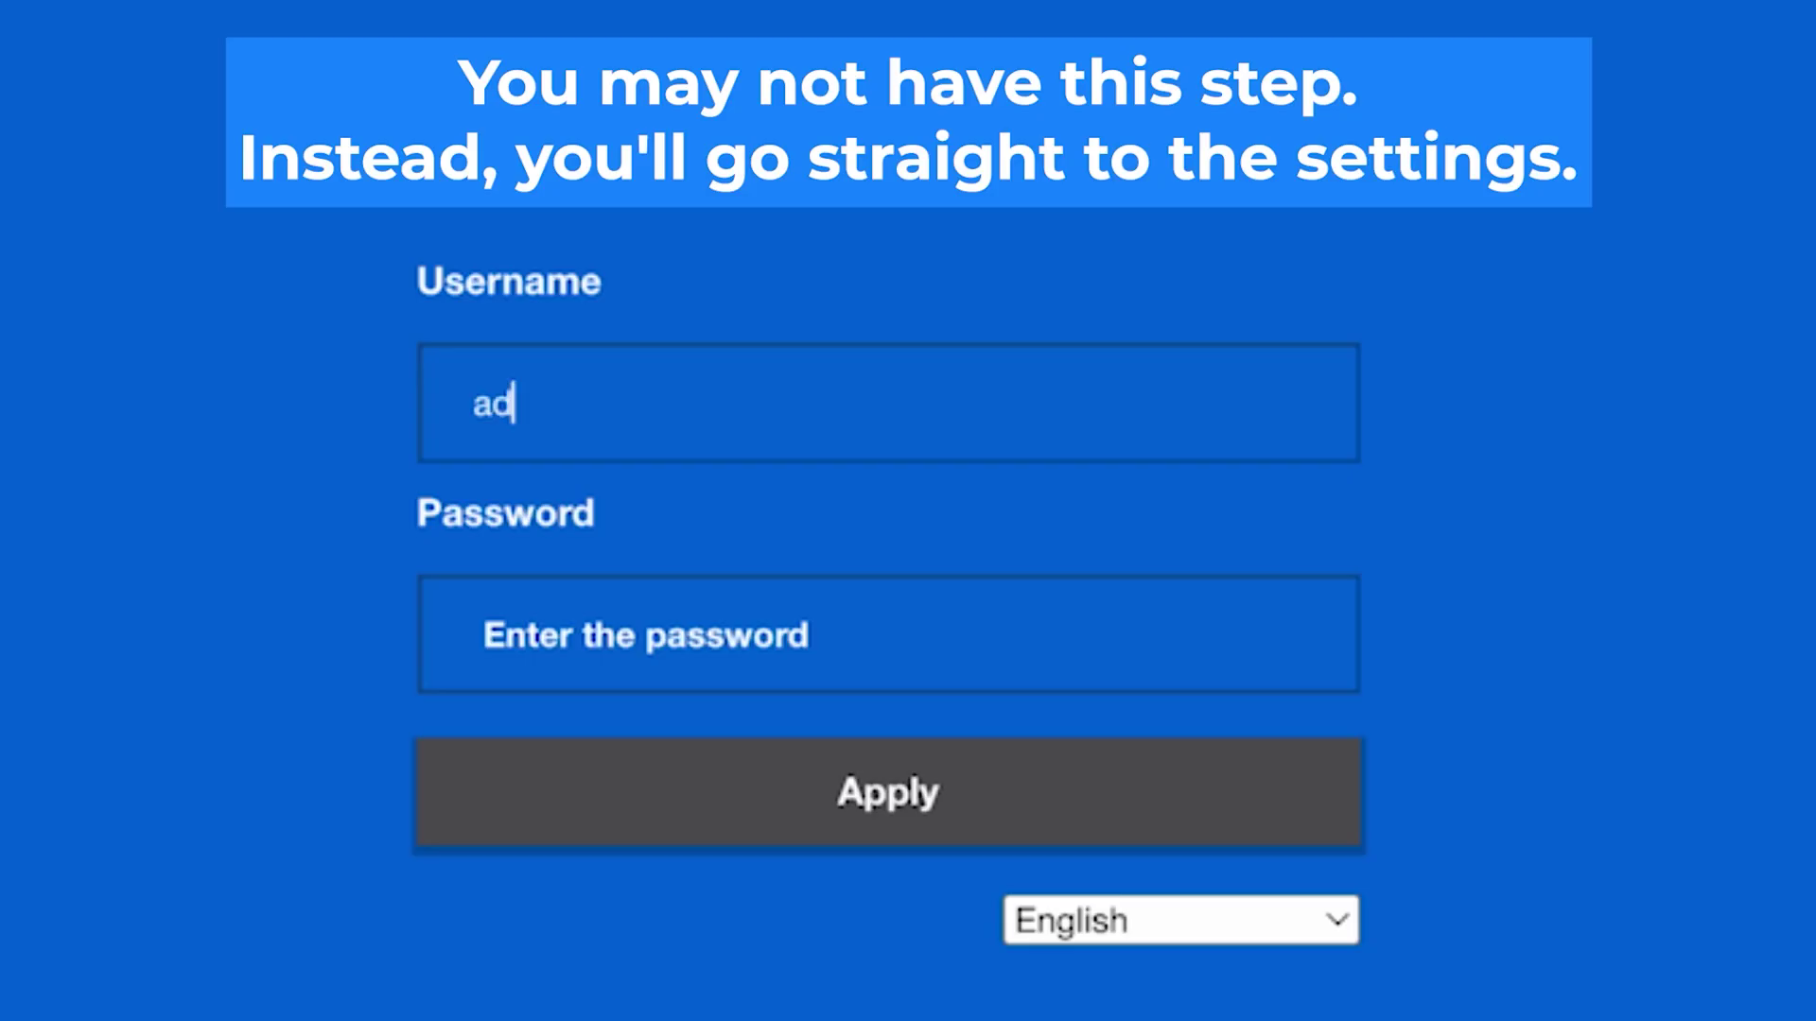
pyautogui.write('min')
pyautogui.click(905, 646)
pyautogui.write('admin')
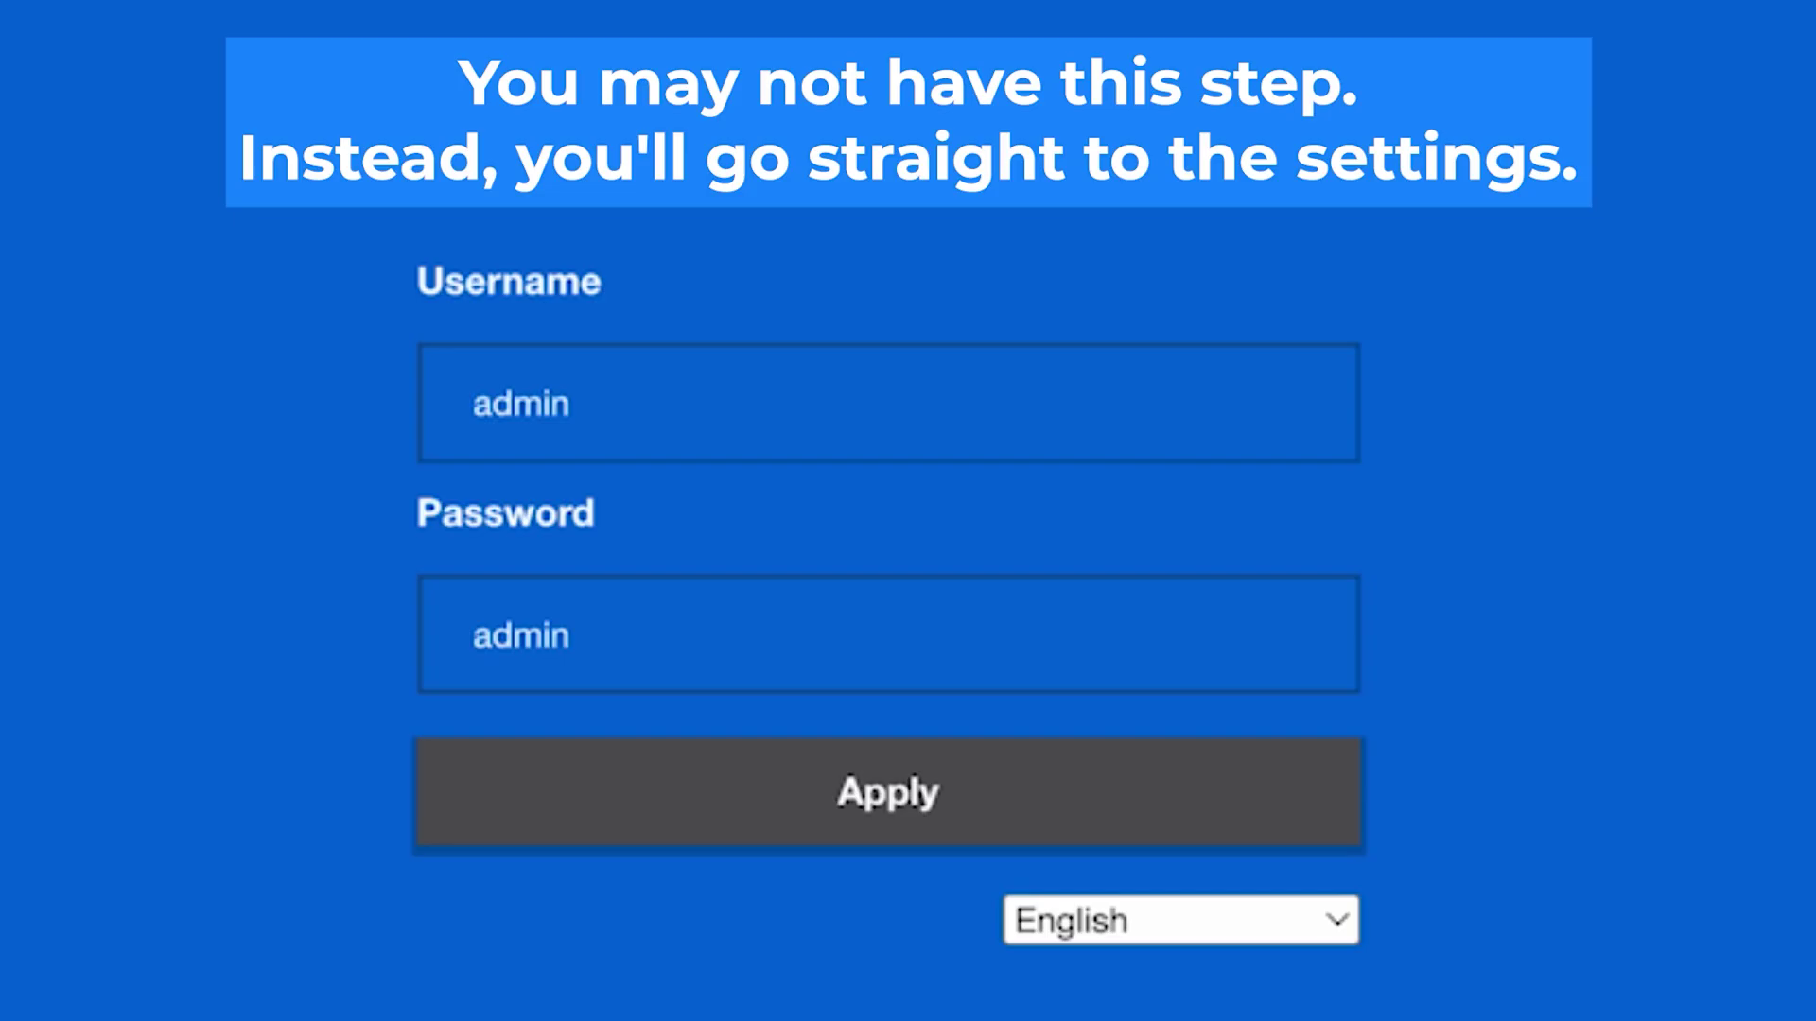
pyautogui.click(916, 802)
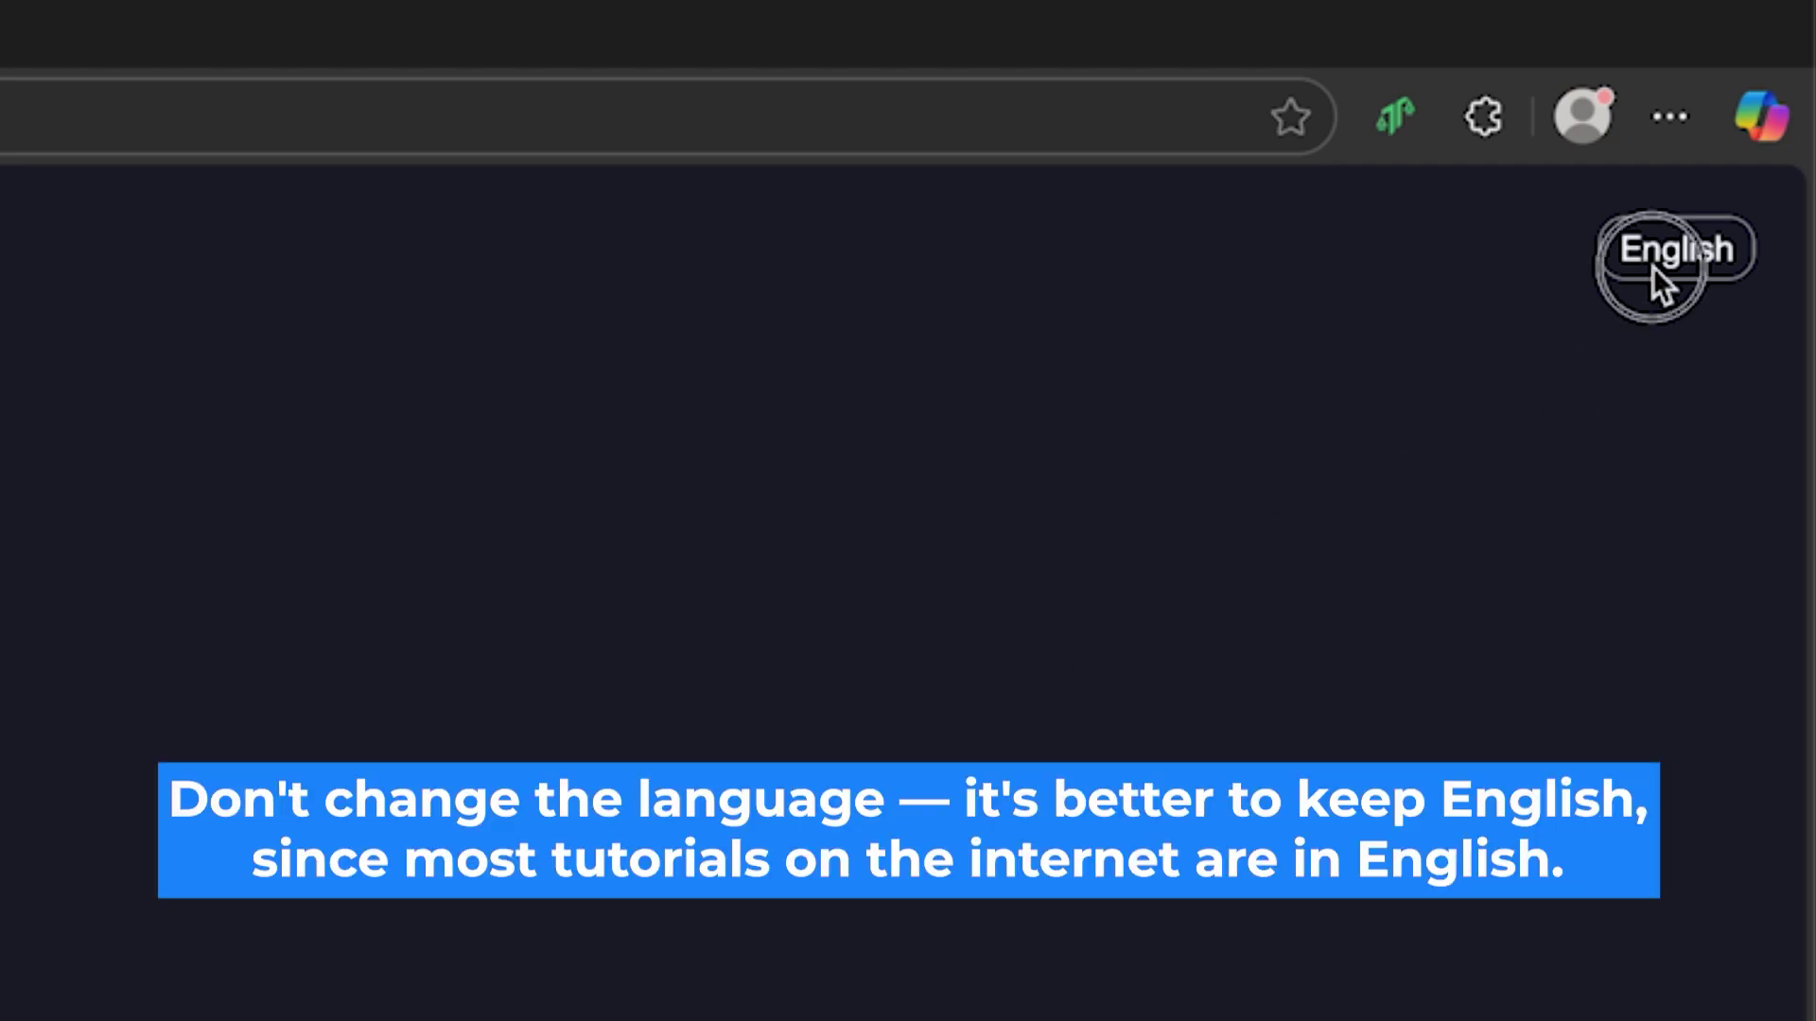
# Keep English as the interface language and tick the region confirmation and user agreement boxes
pyautogui.click(1654, 267)
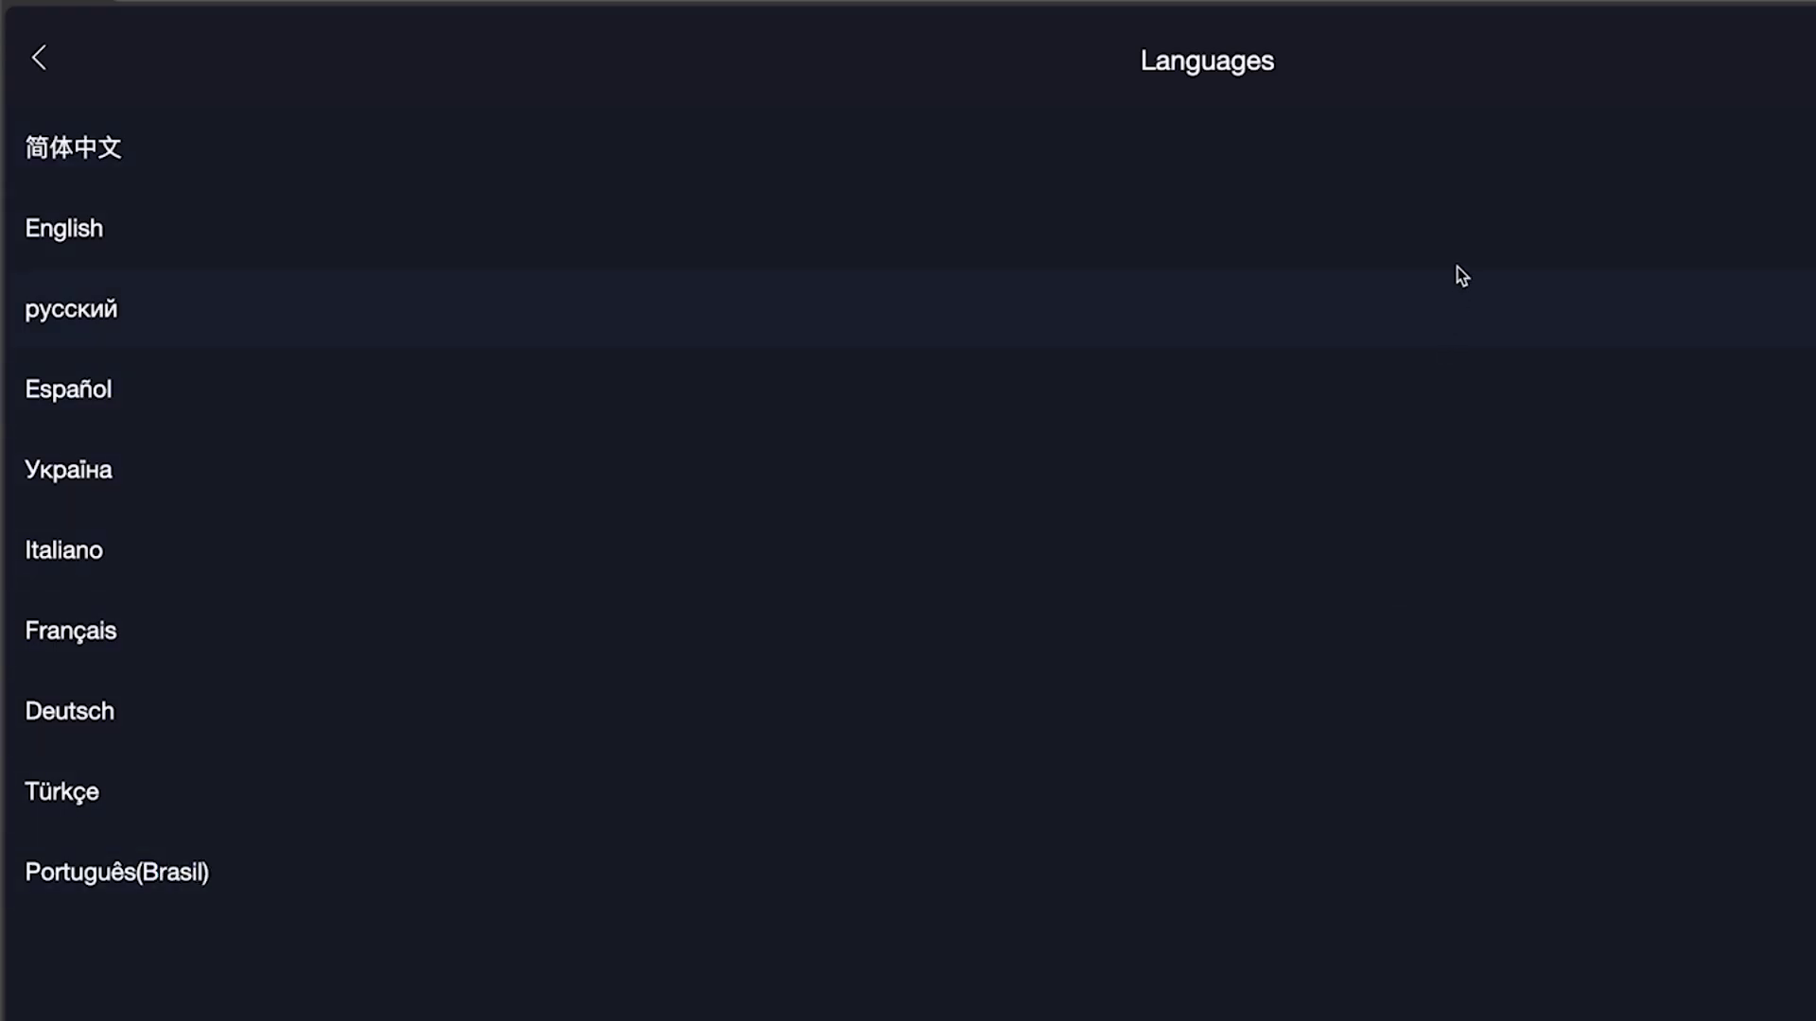
pyautogui.click(1396, 214)
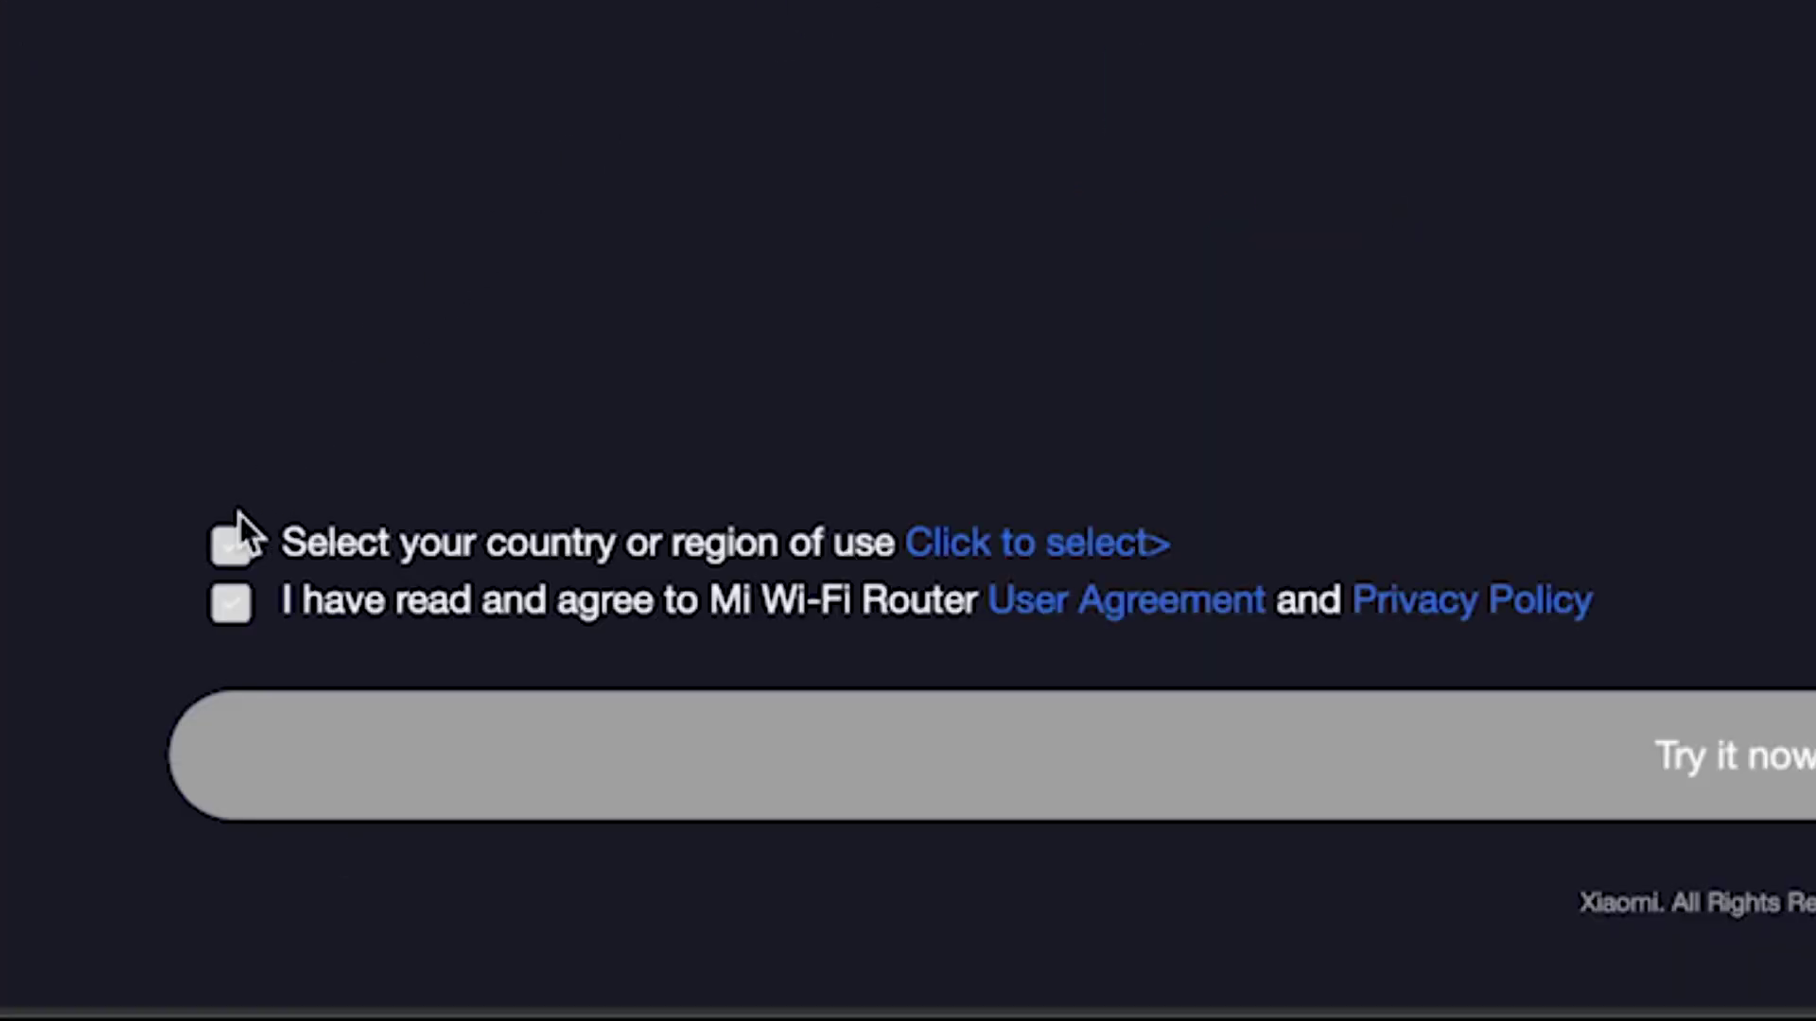
pyautogui.click(227, 545)
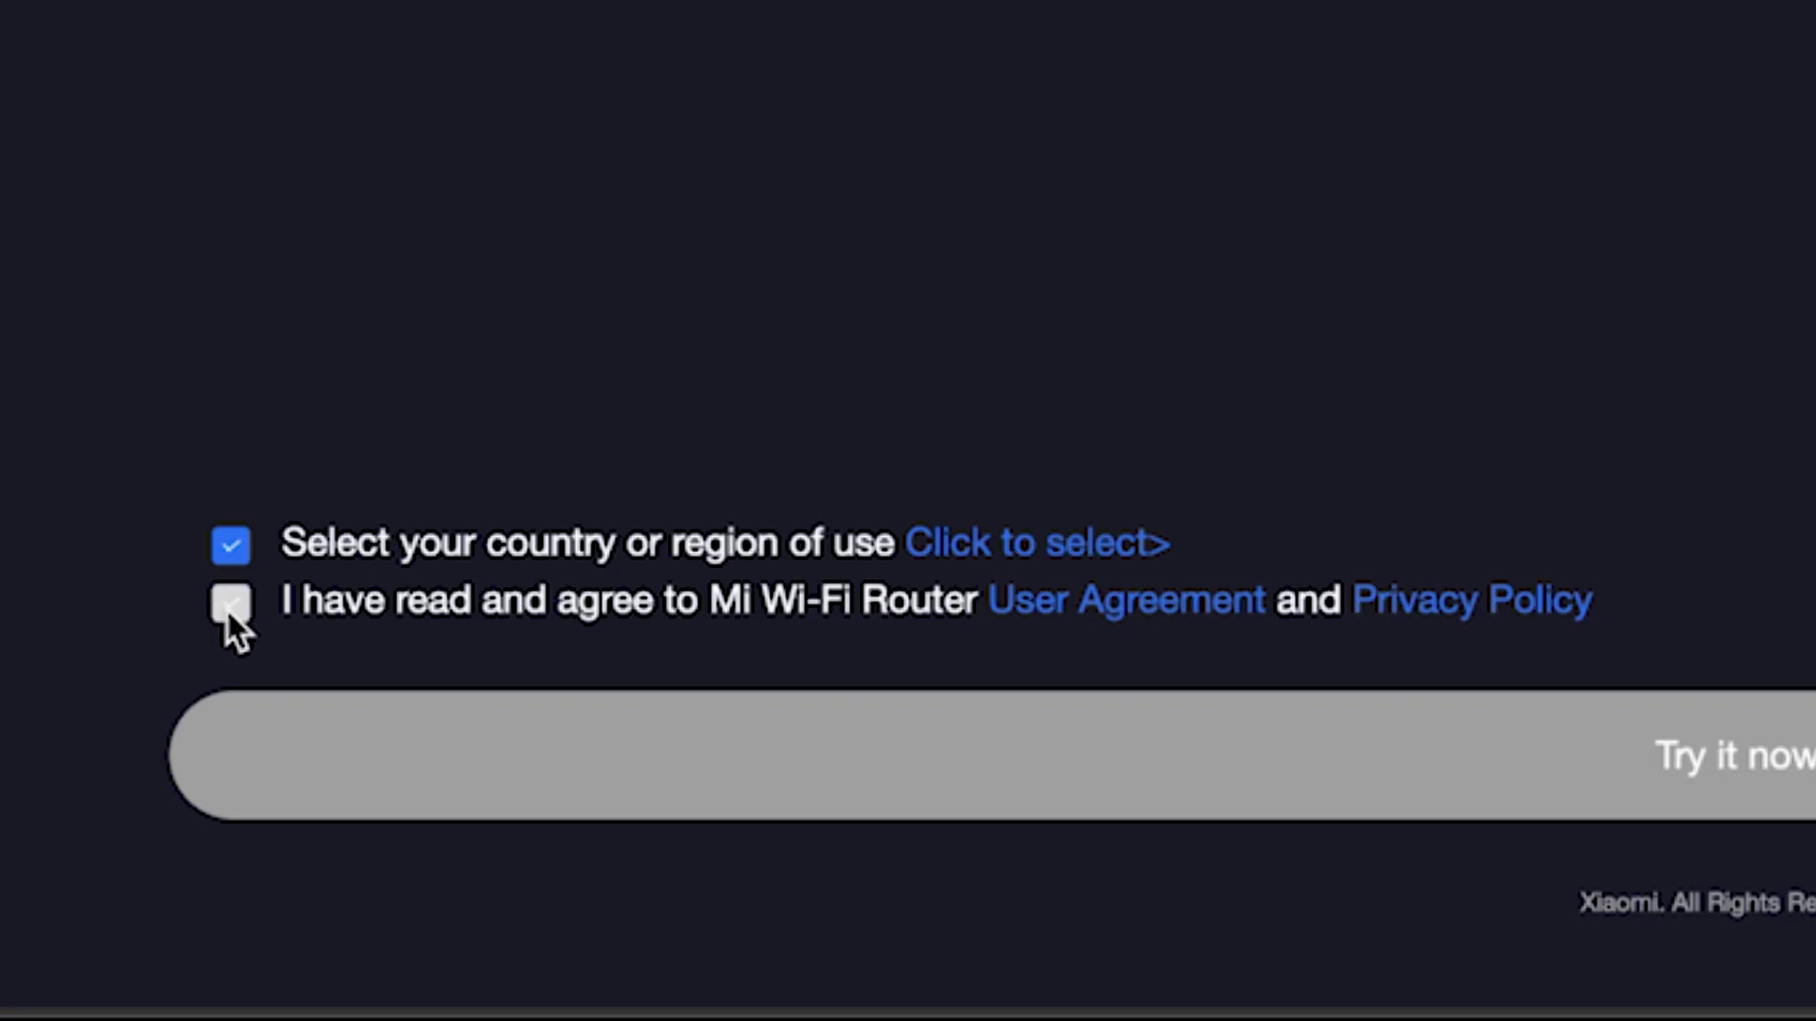
pyautogui.click(230, 603)
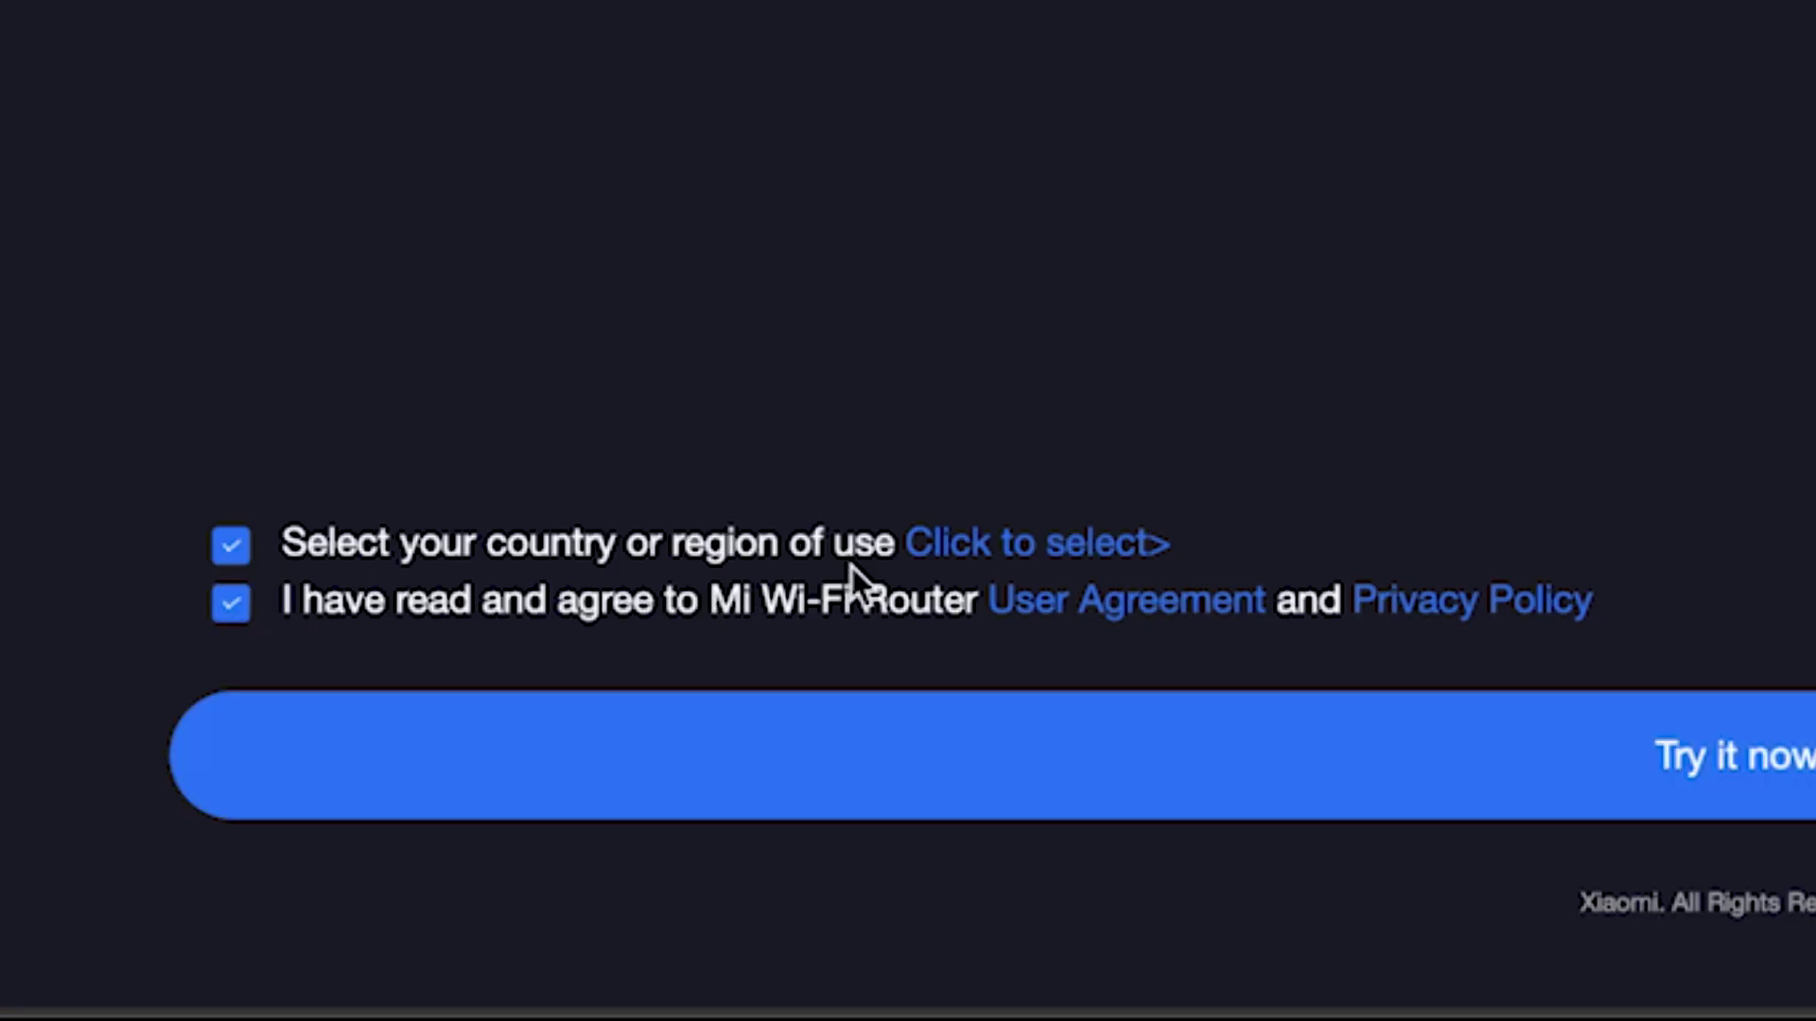
# Choose Germany as the country or region of use and continue
pyautogui.click(1107, 553)
pyautogui.scroll(-5, 946, 568)
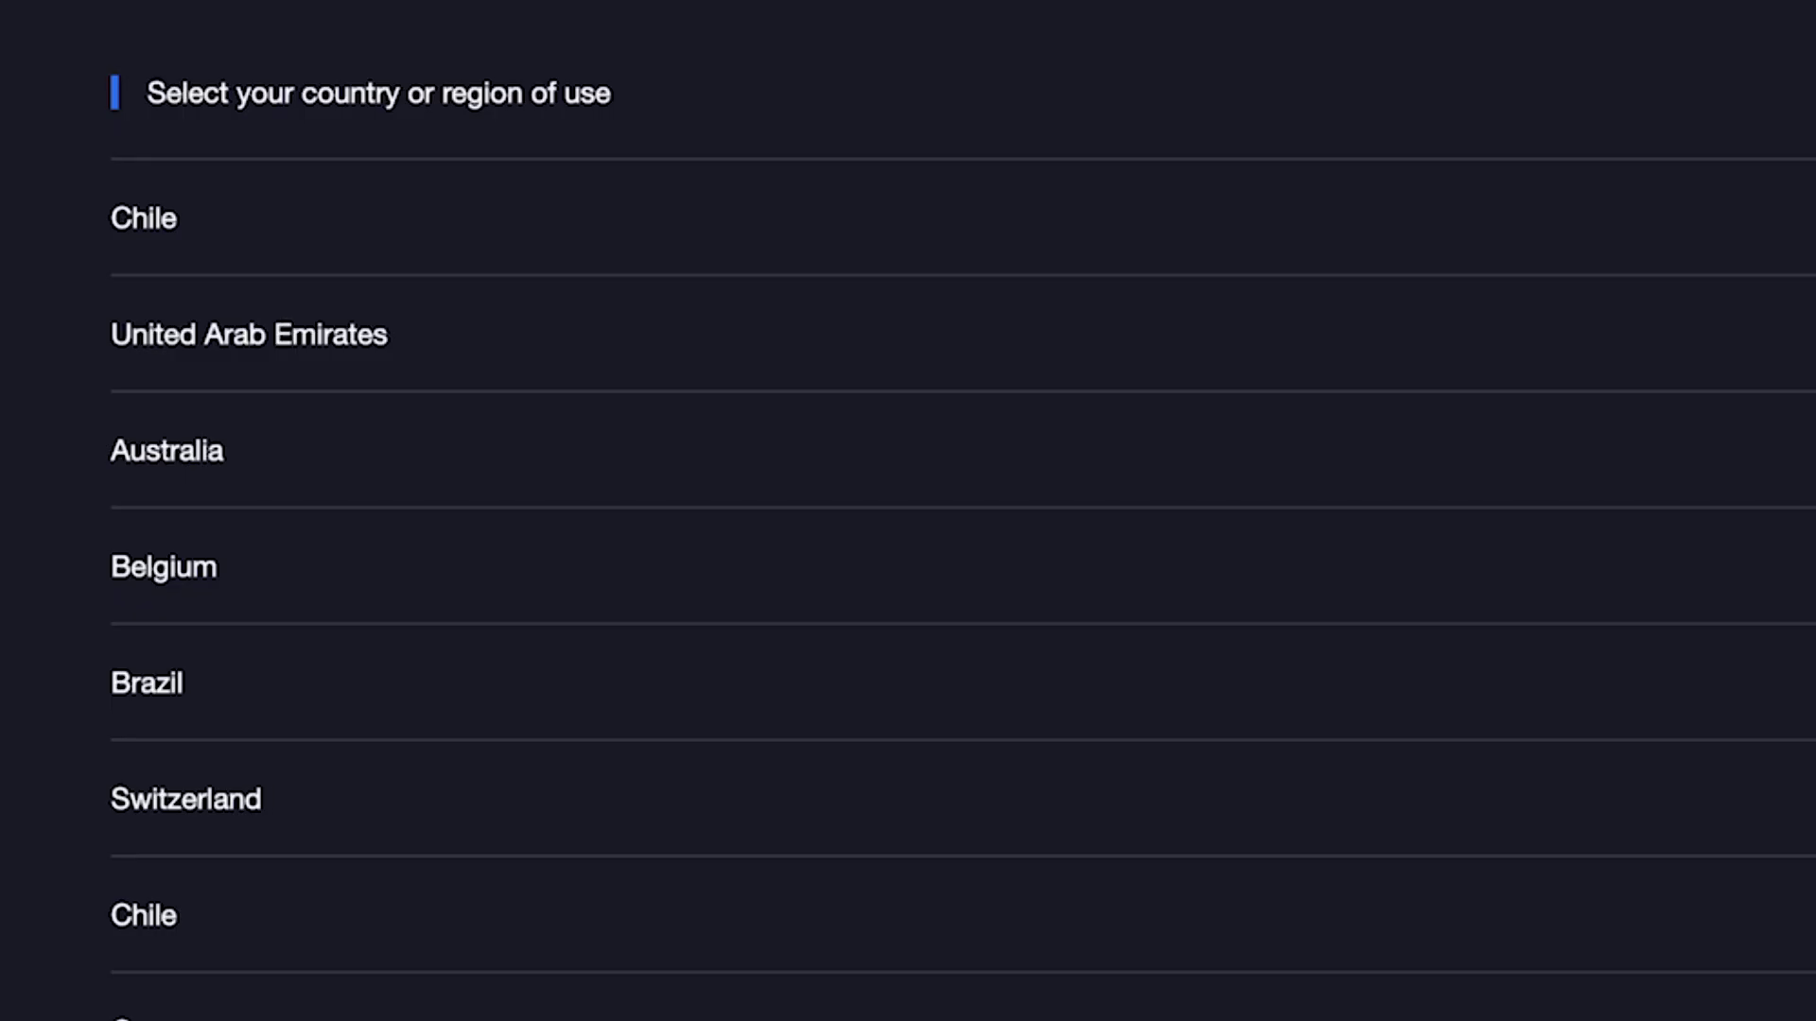
pyautogui.scroll(-20, 946, 520)
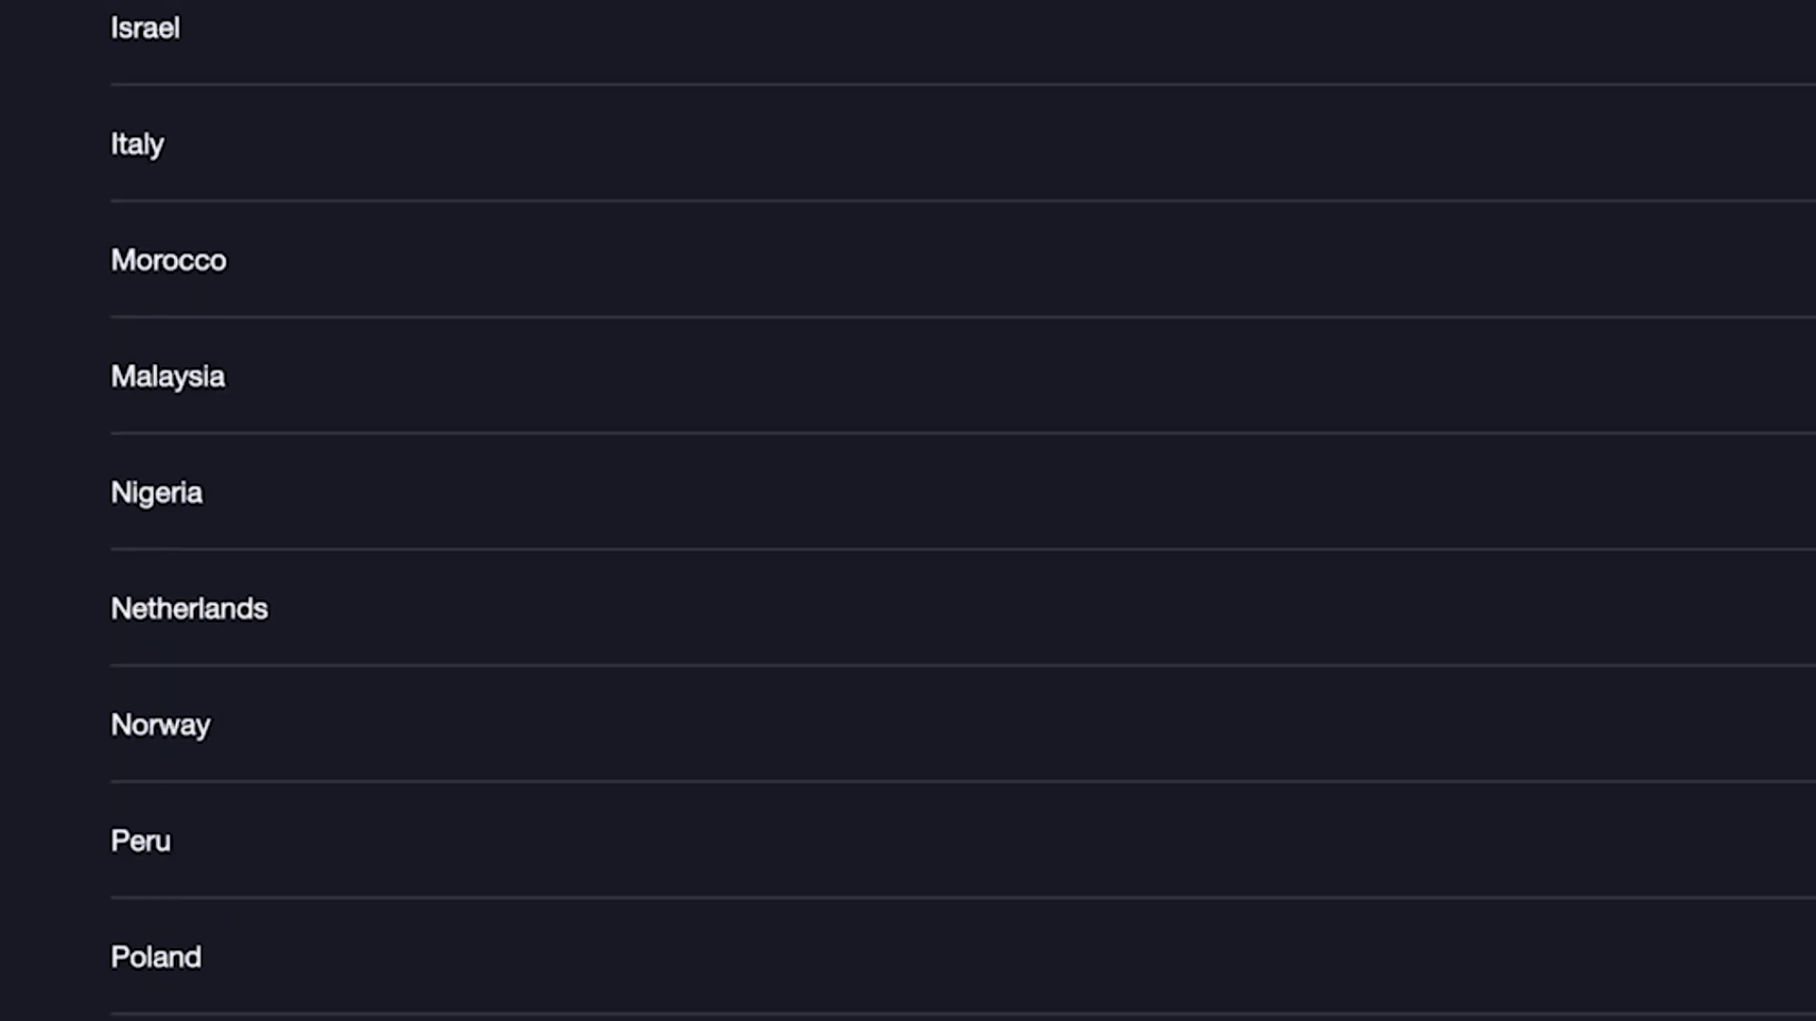
pyautogui.scroll(-12, 946, 520)
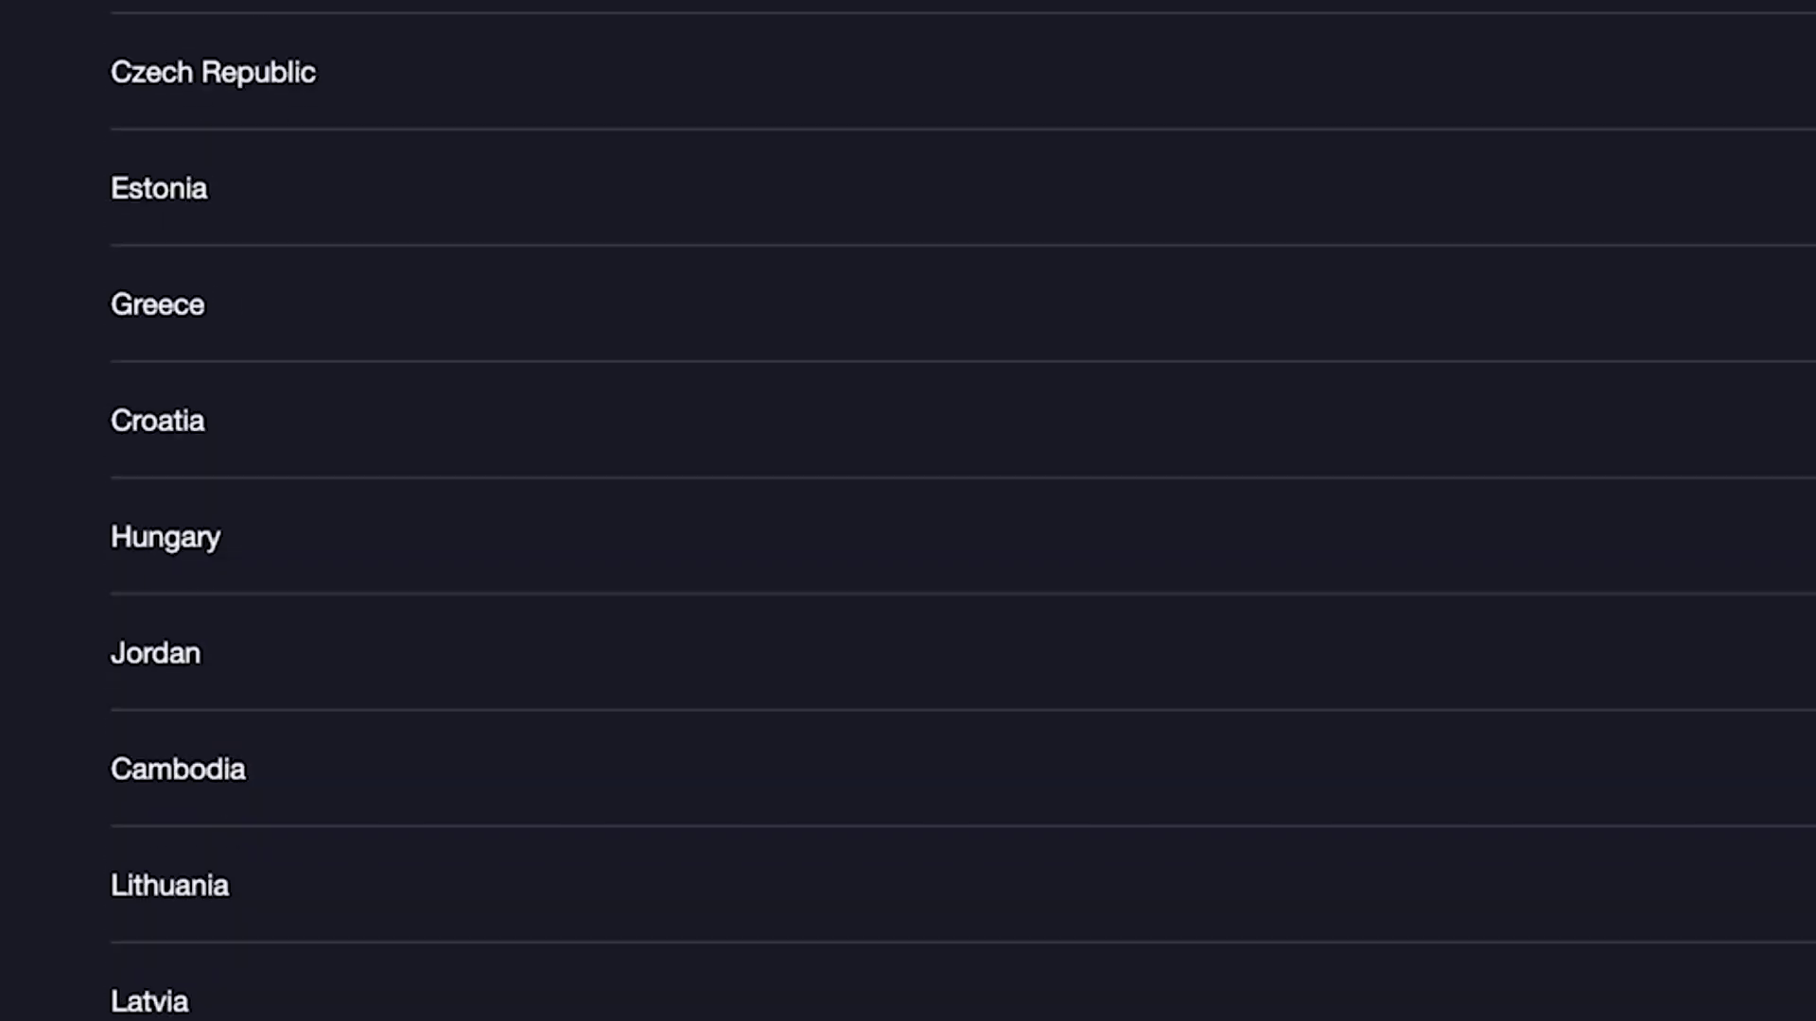
pyautogui.scroll(20, 946, 520)
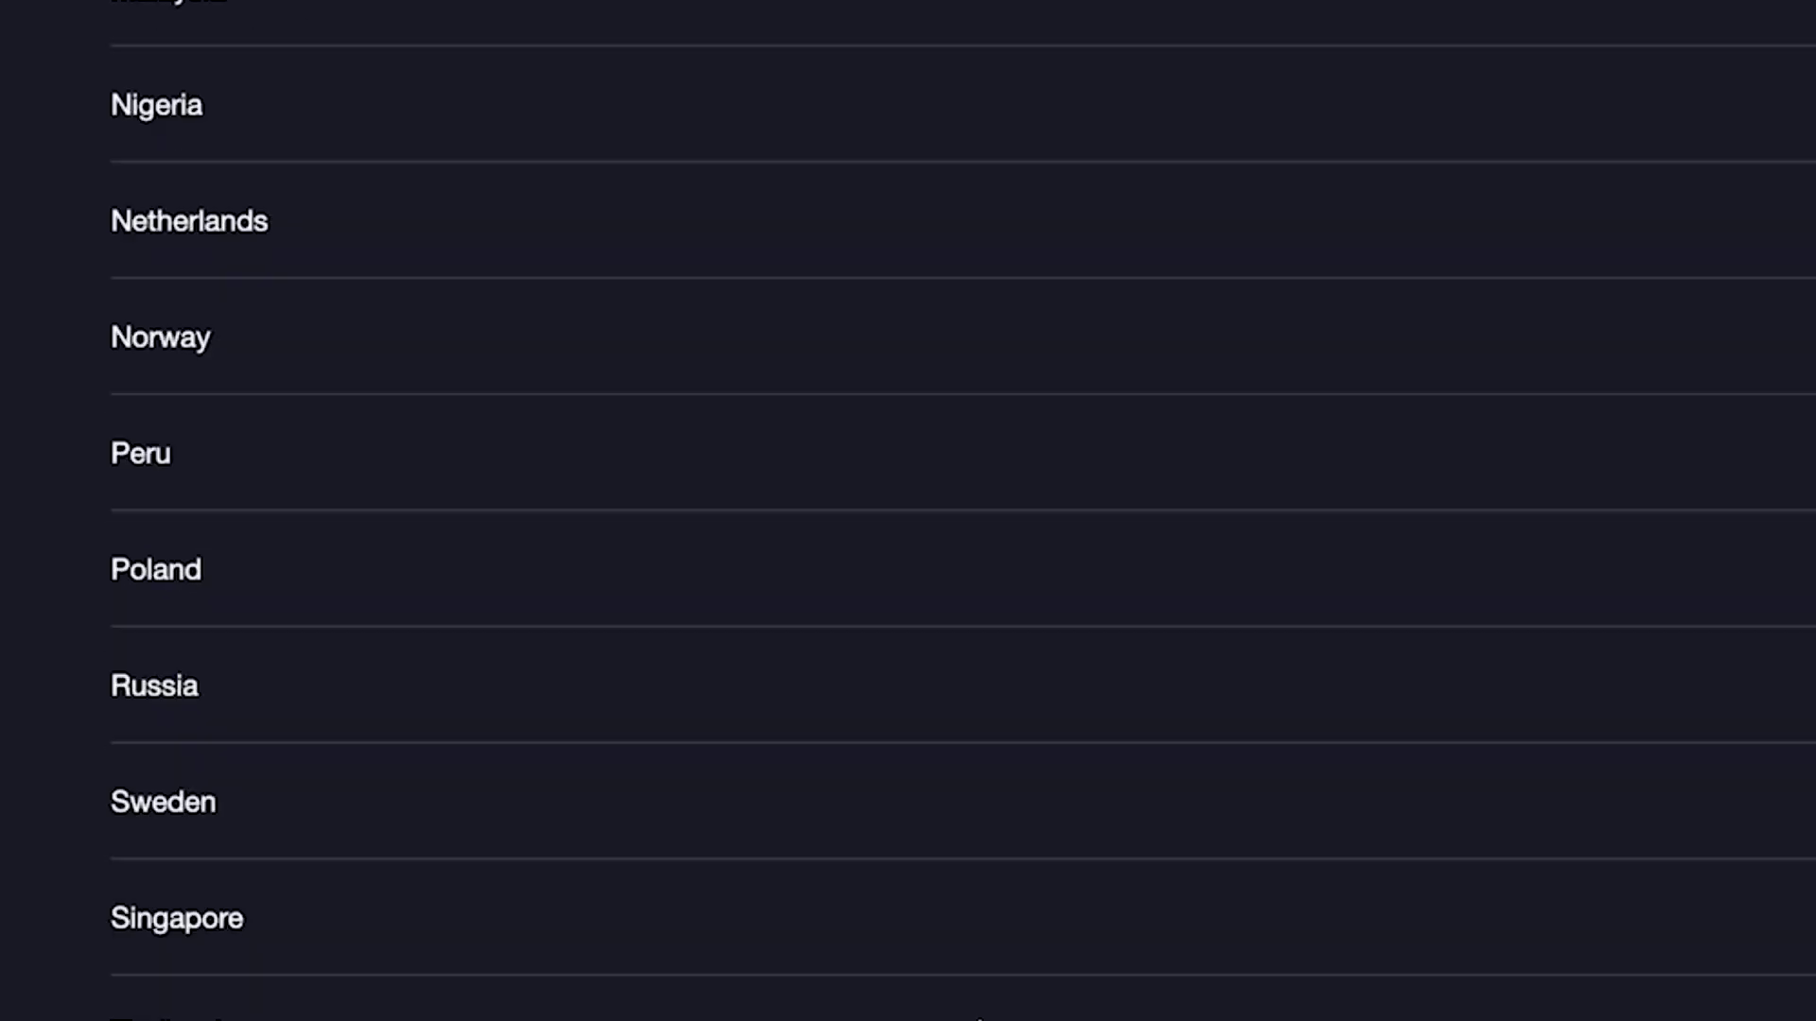
pyautogui.scroll(3, 851, 851)
pyautogui.click(613, 526)
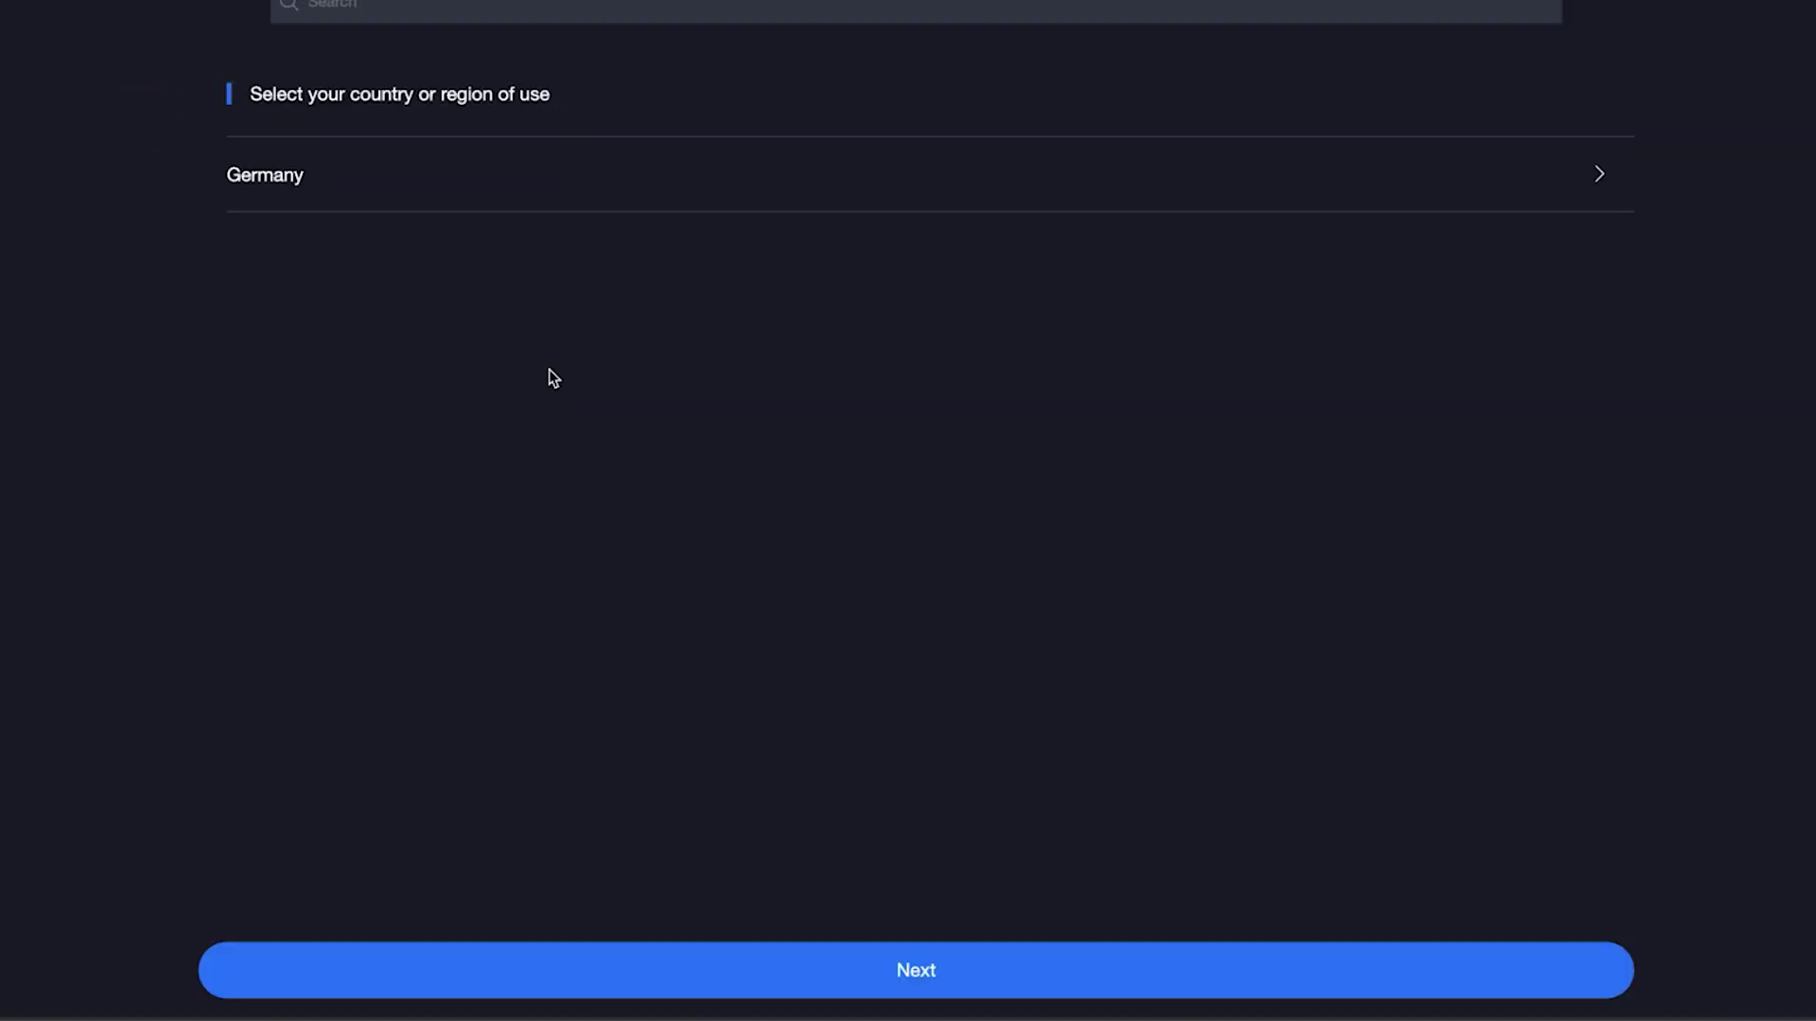
pyautogui.click(977, 970)
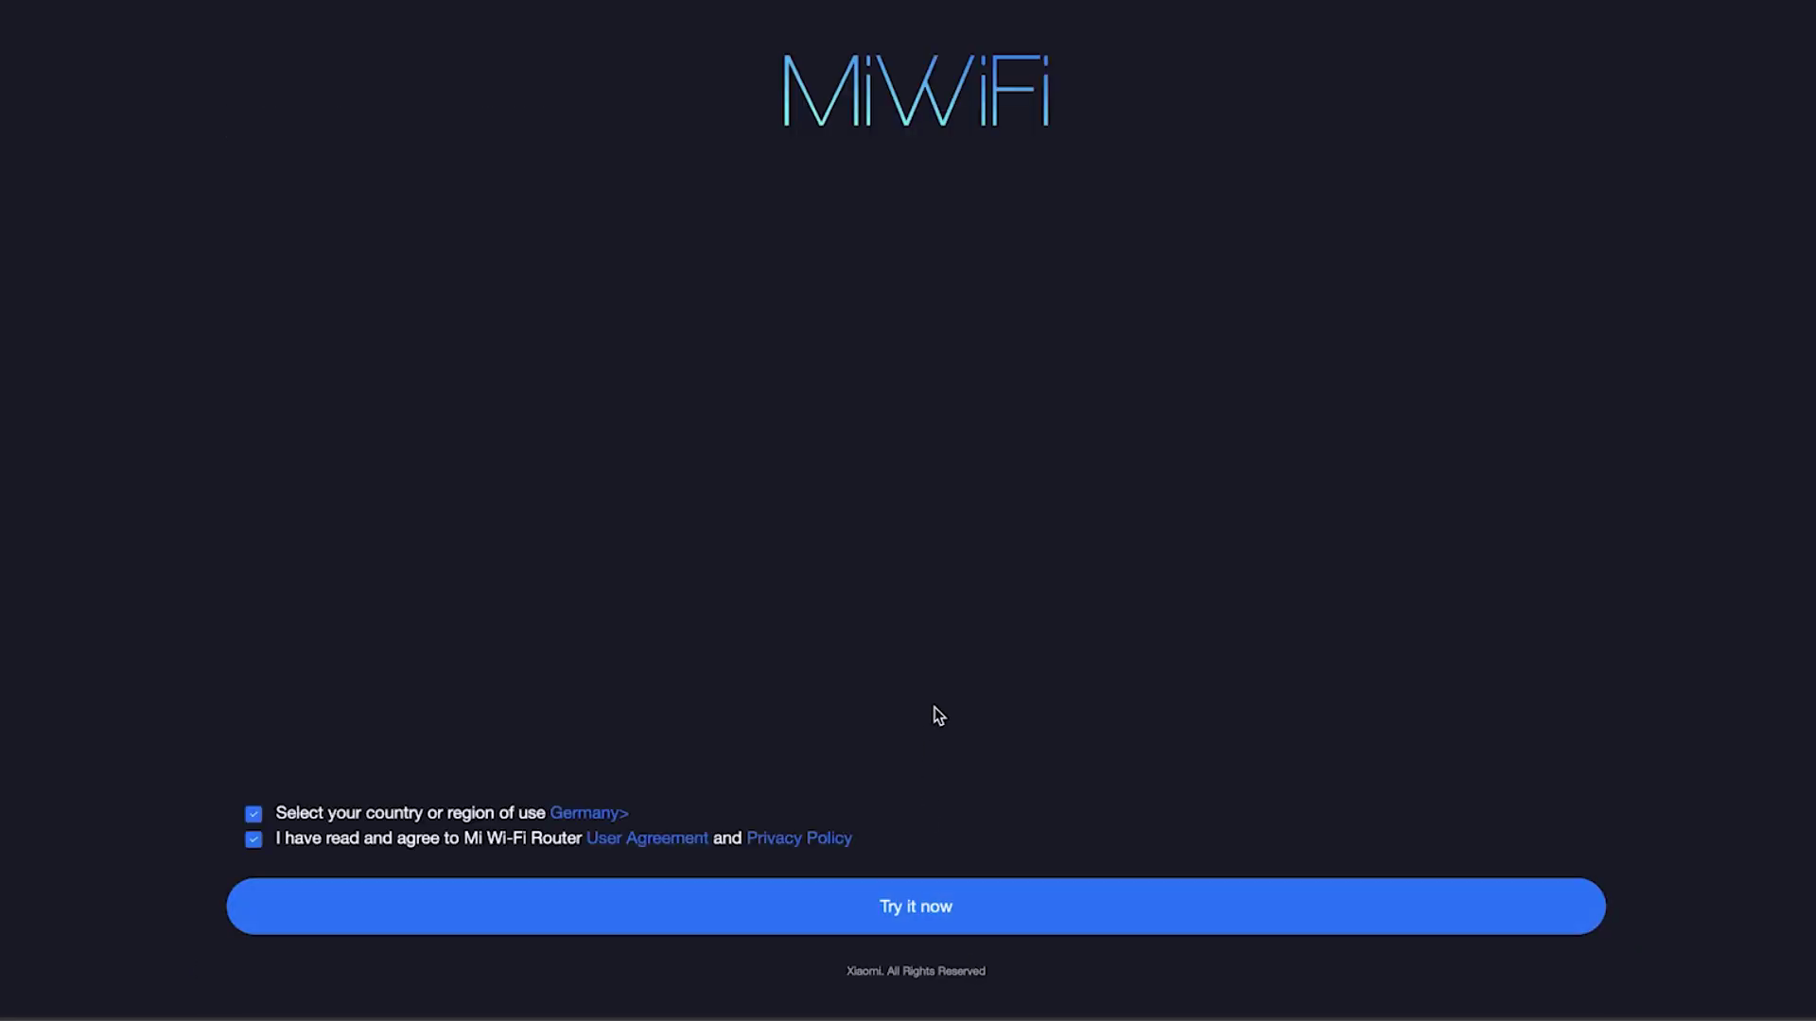
# Start setup, choose 'Automatically retrieve IP DHCP' as the connection mode, and continue
pyautogui.click(894, 916)
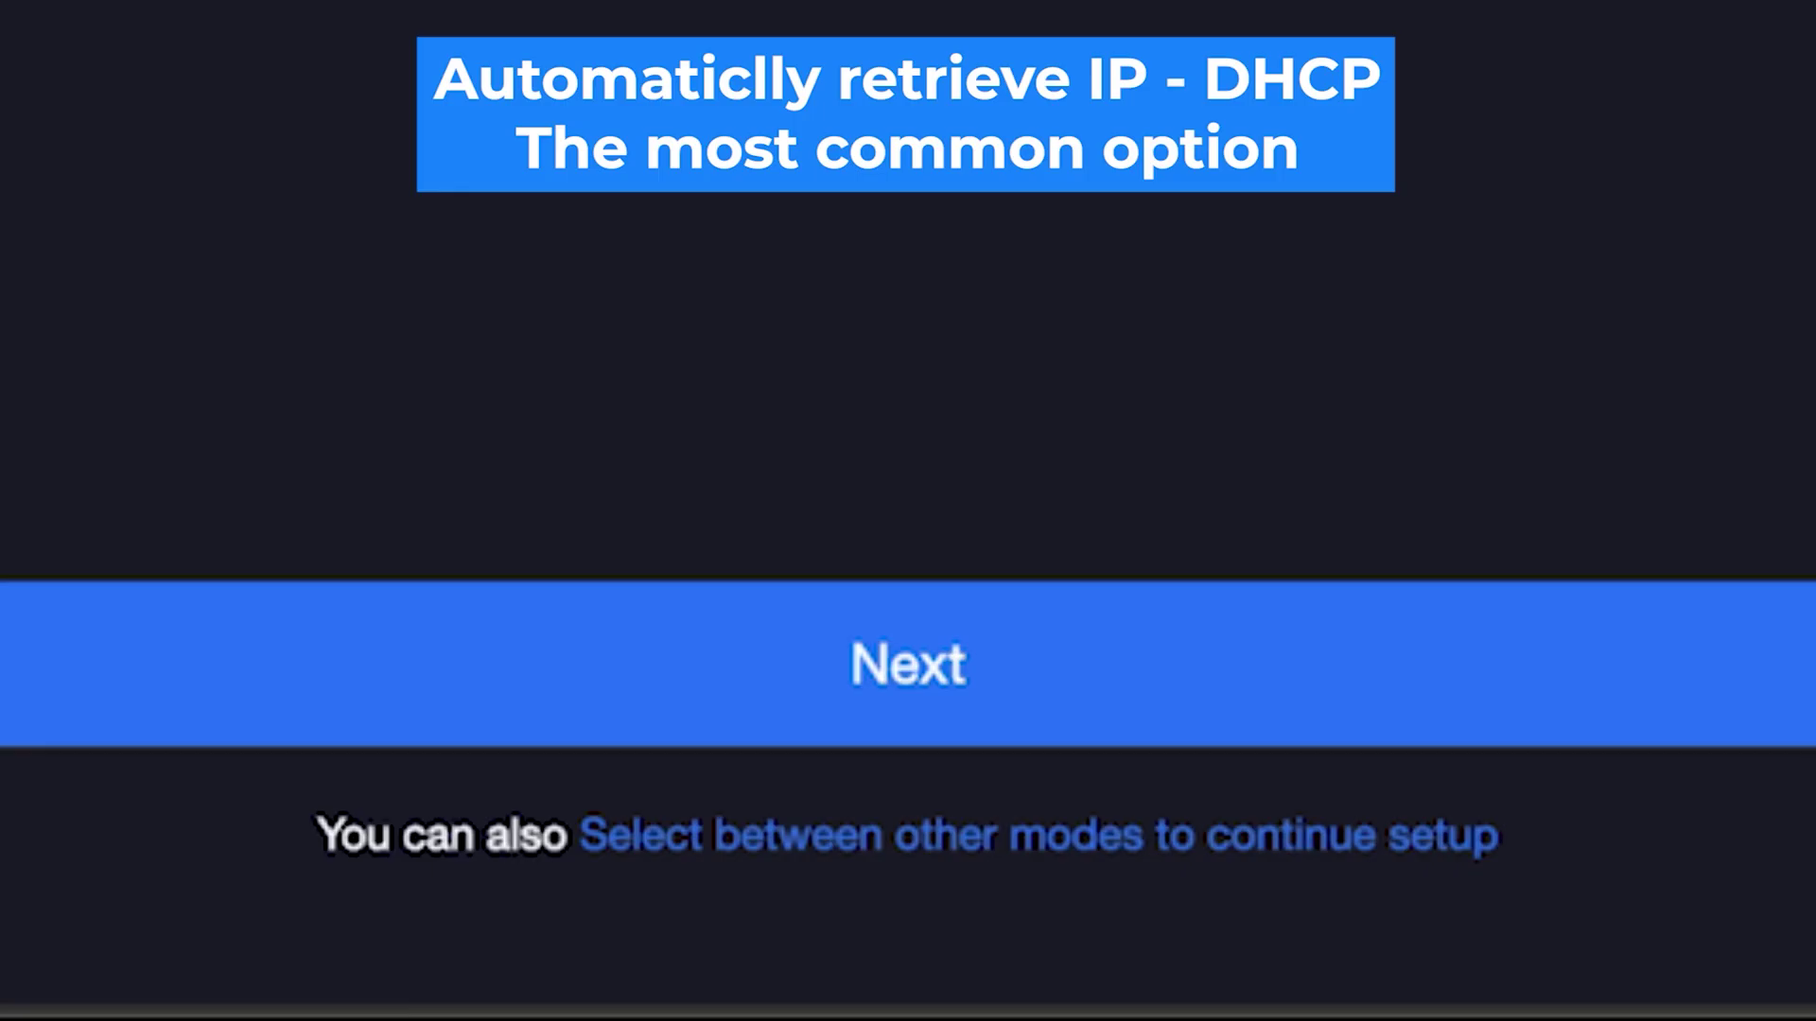
pyautogui.click(867, 844)
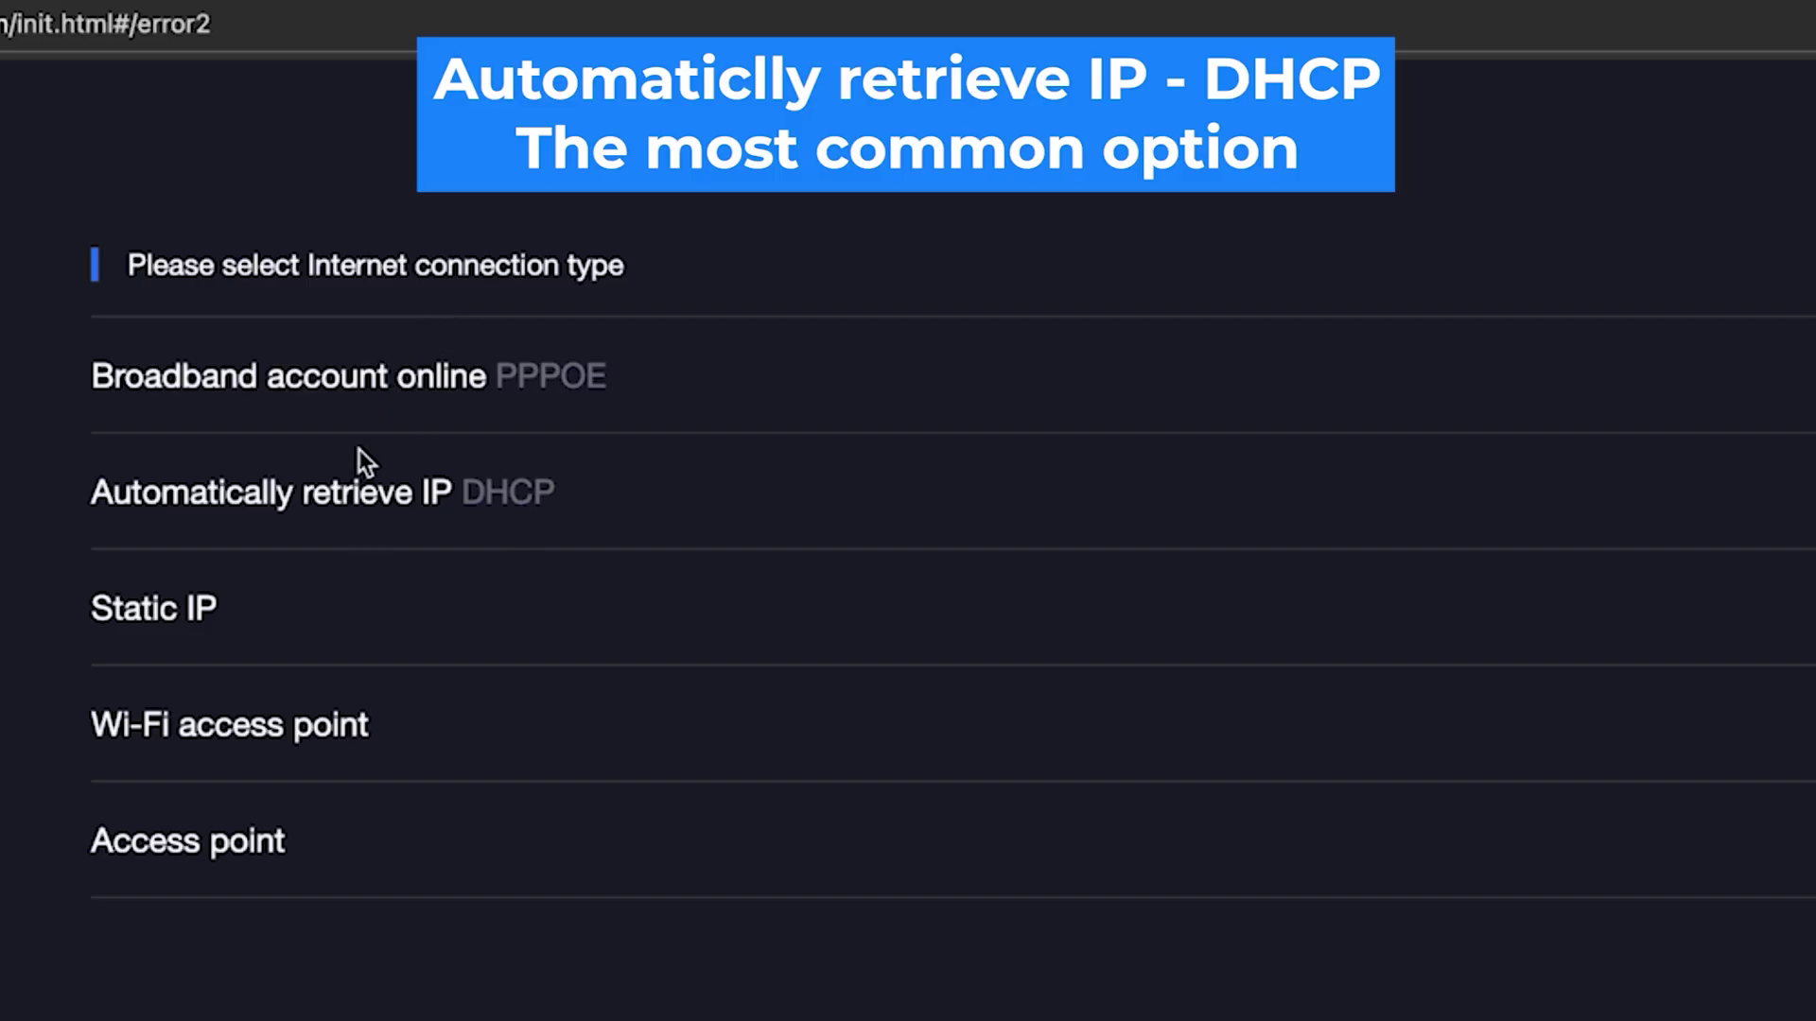
pyautogui.click(227, 511)
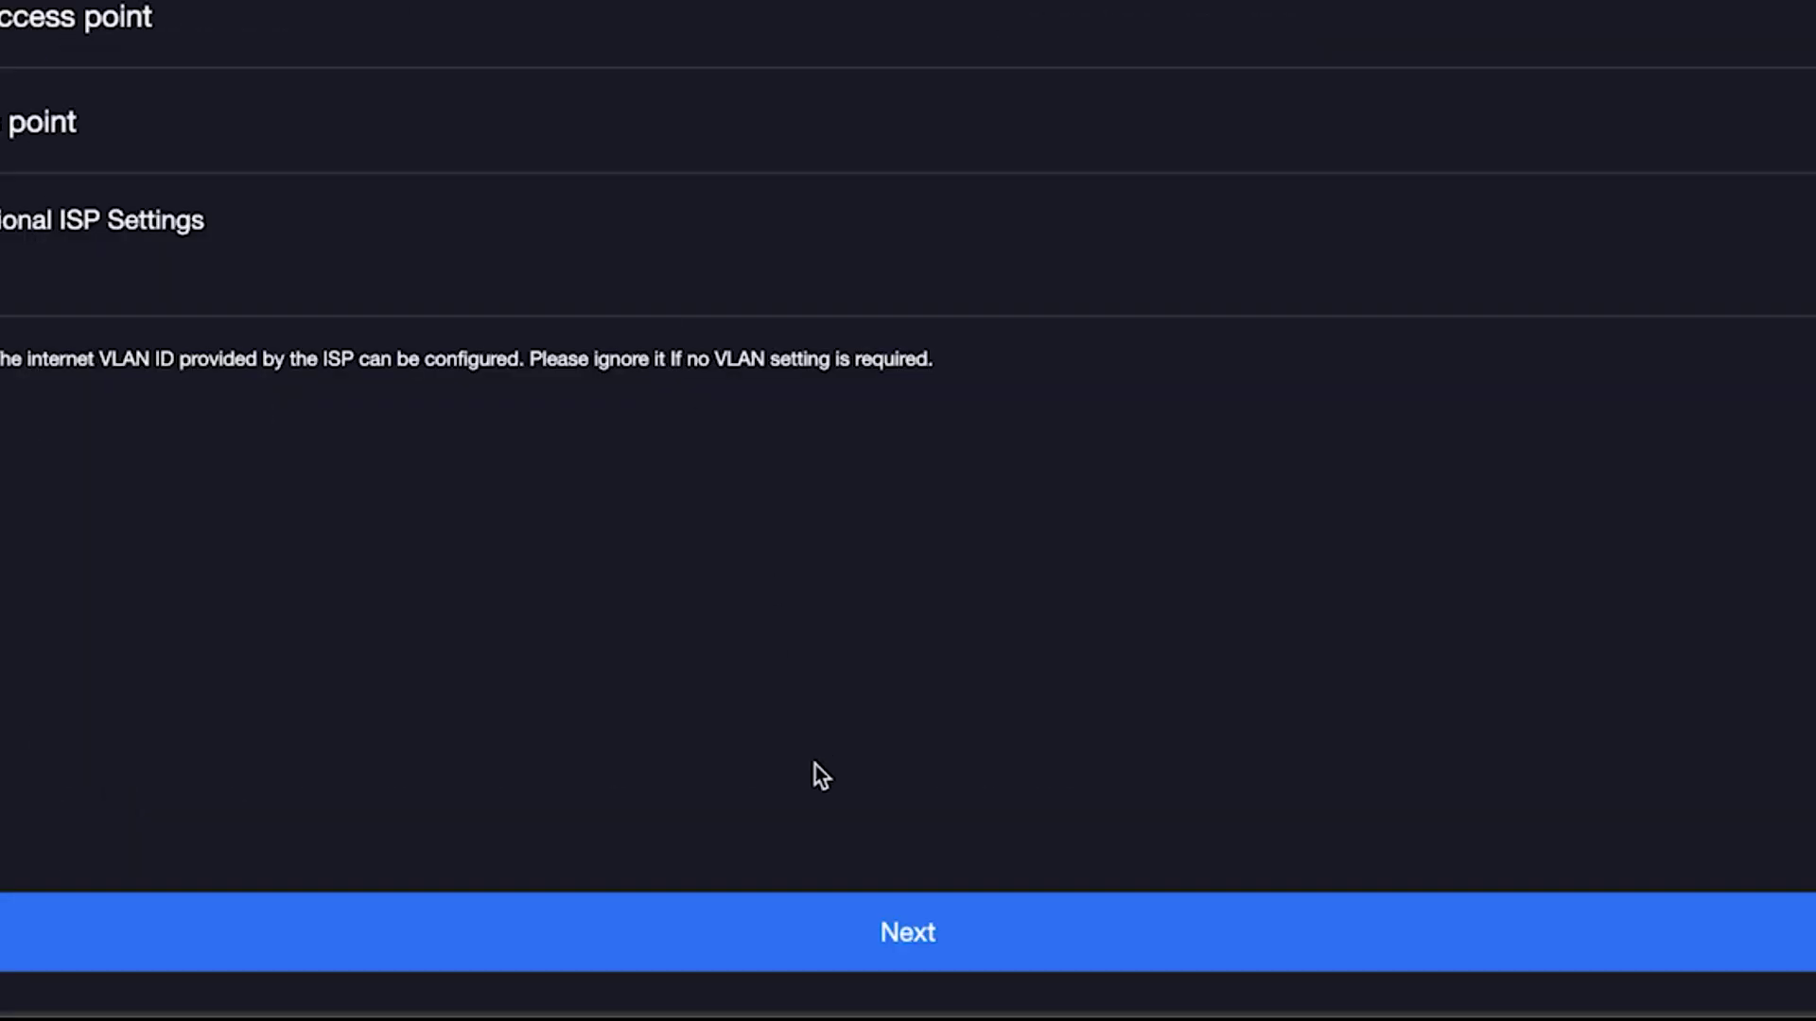
pyautogui.click(816, 925)
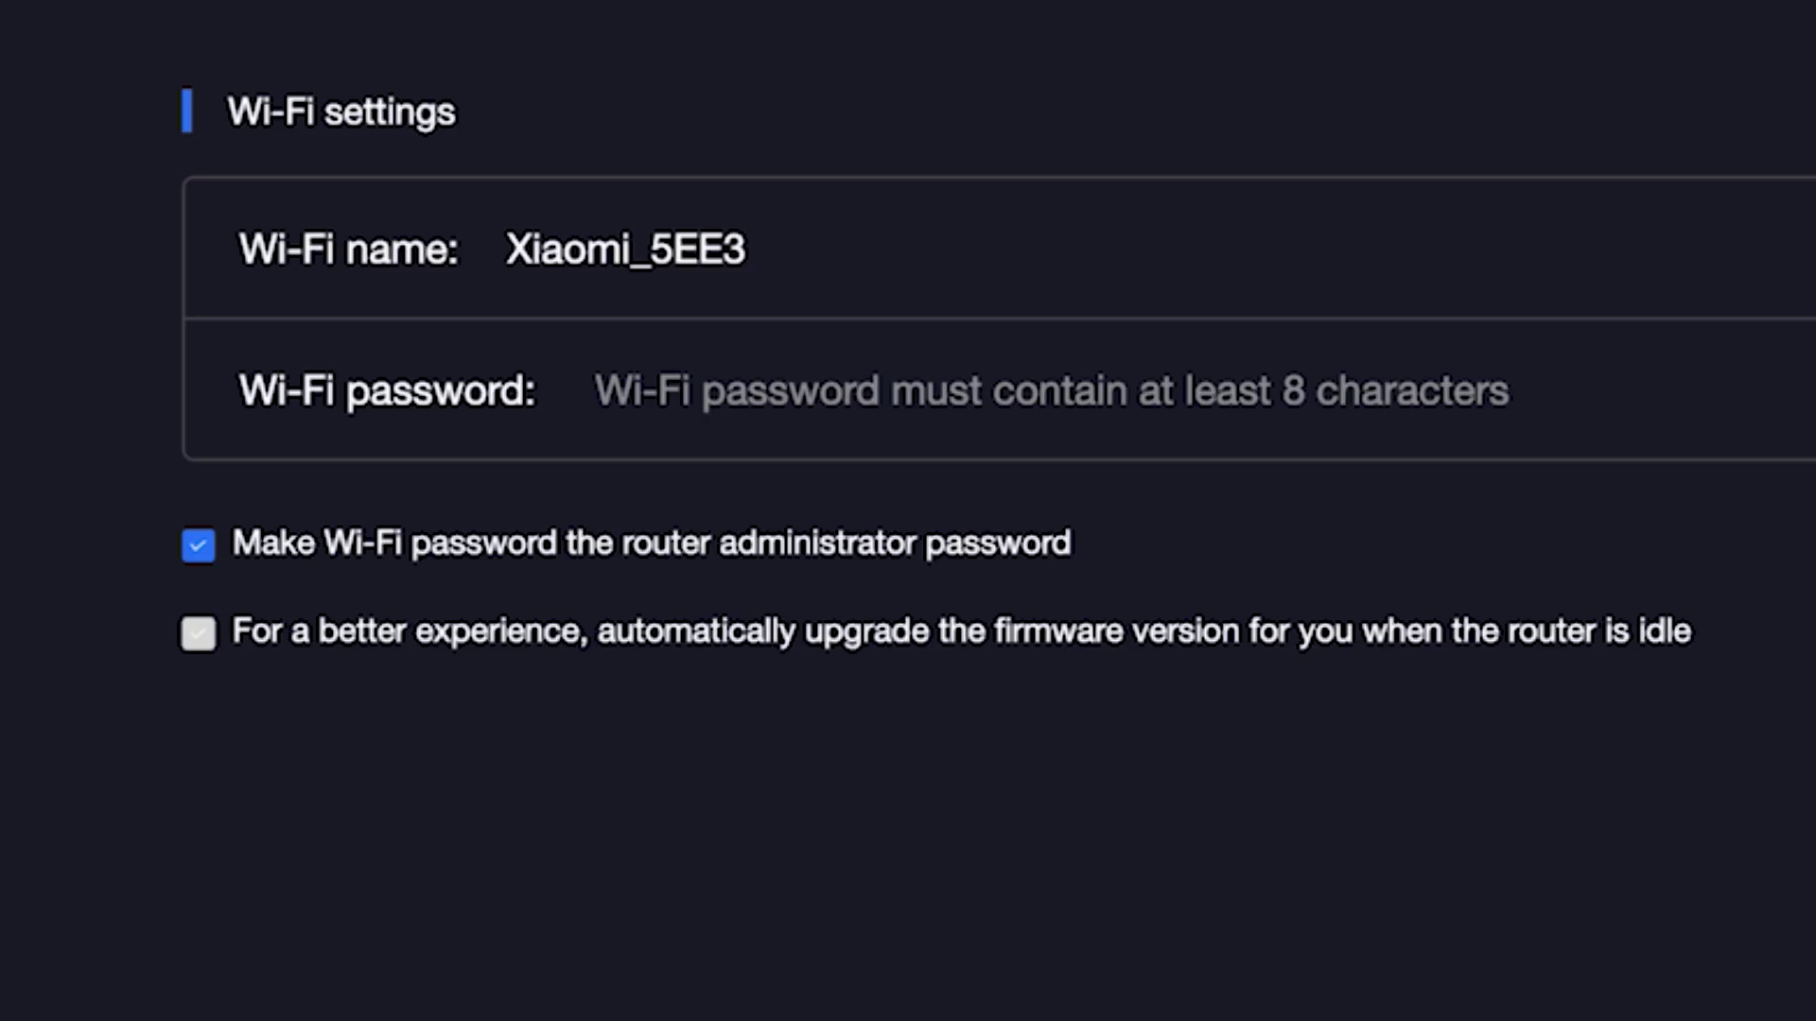
# Shorten the Wi-Fi name from Xiaomi_5EE3 to Xiaomi
pyautogui.click(737, 225)
pyautogui.click(630, 255)
pyautogui.moveTo(631, 256); pyautogui.dragTo(851, 260)
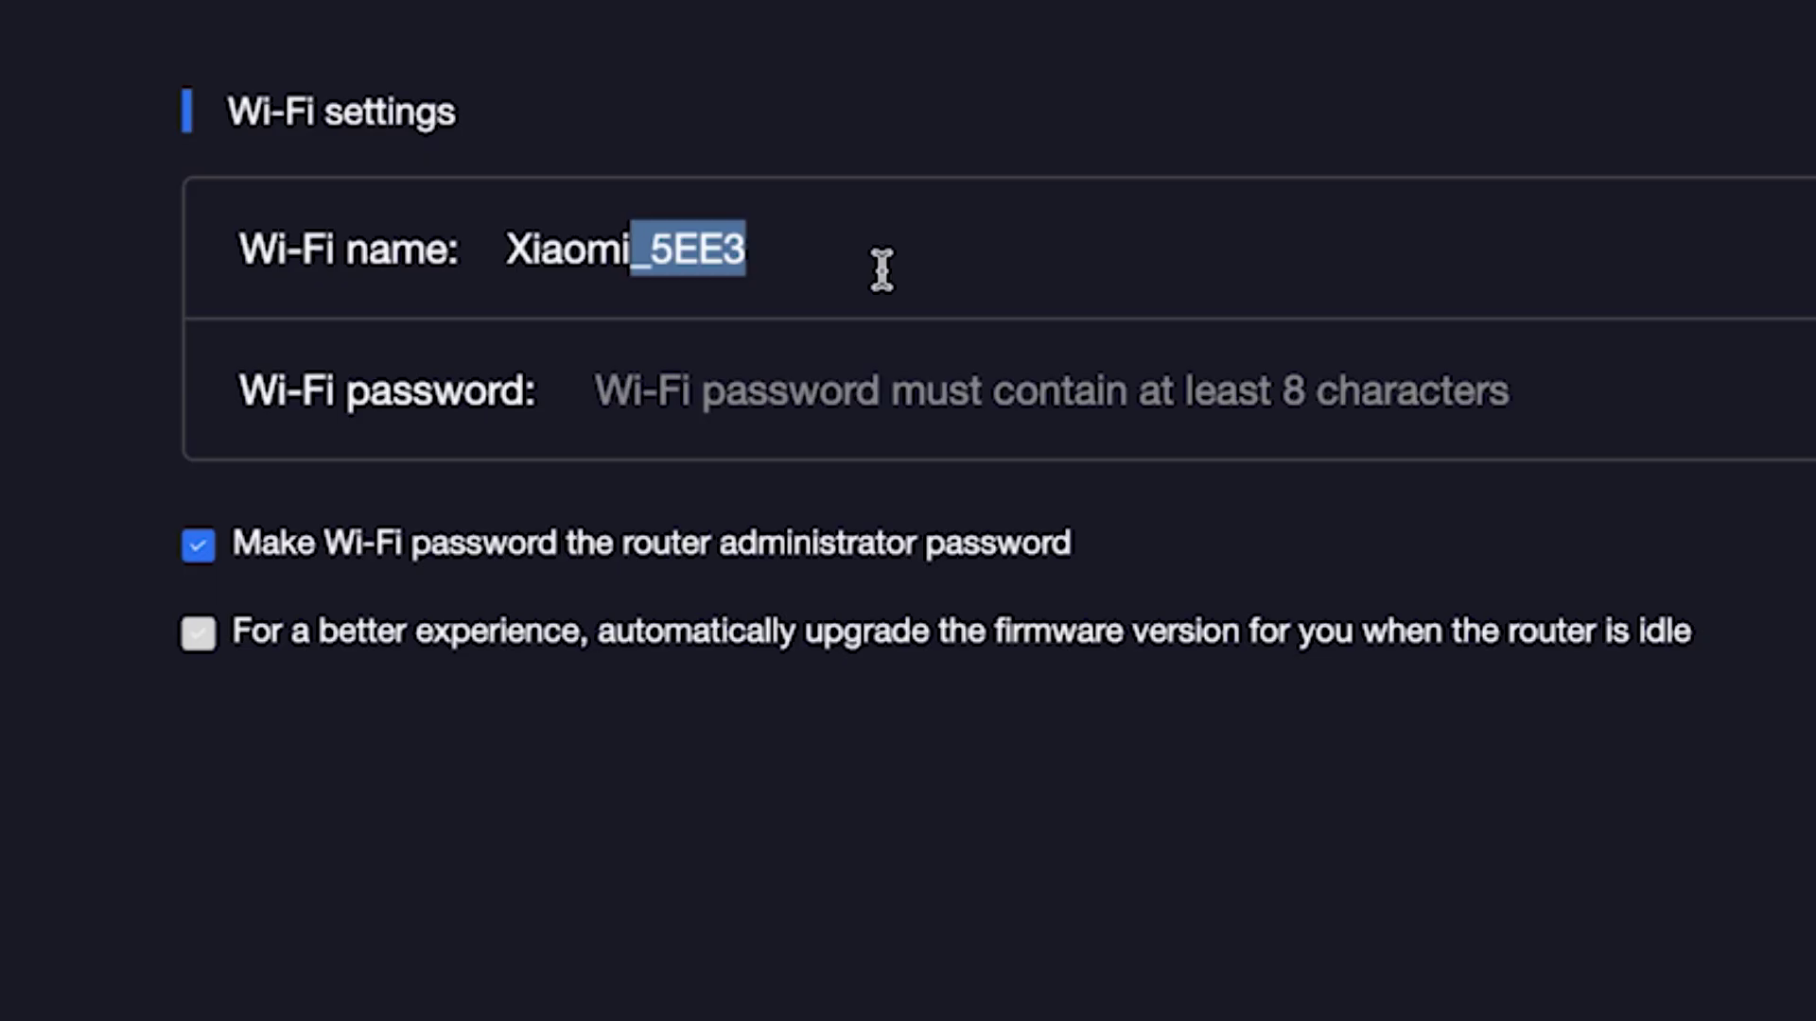
pyautogui.press('BackSpace')
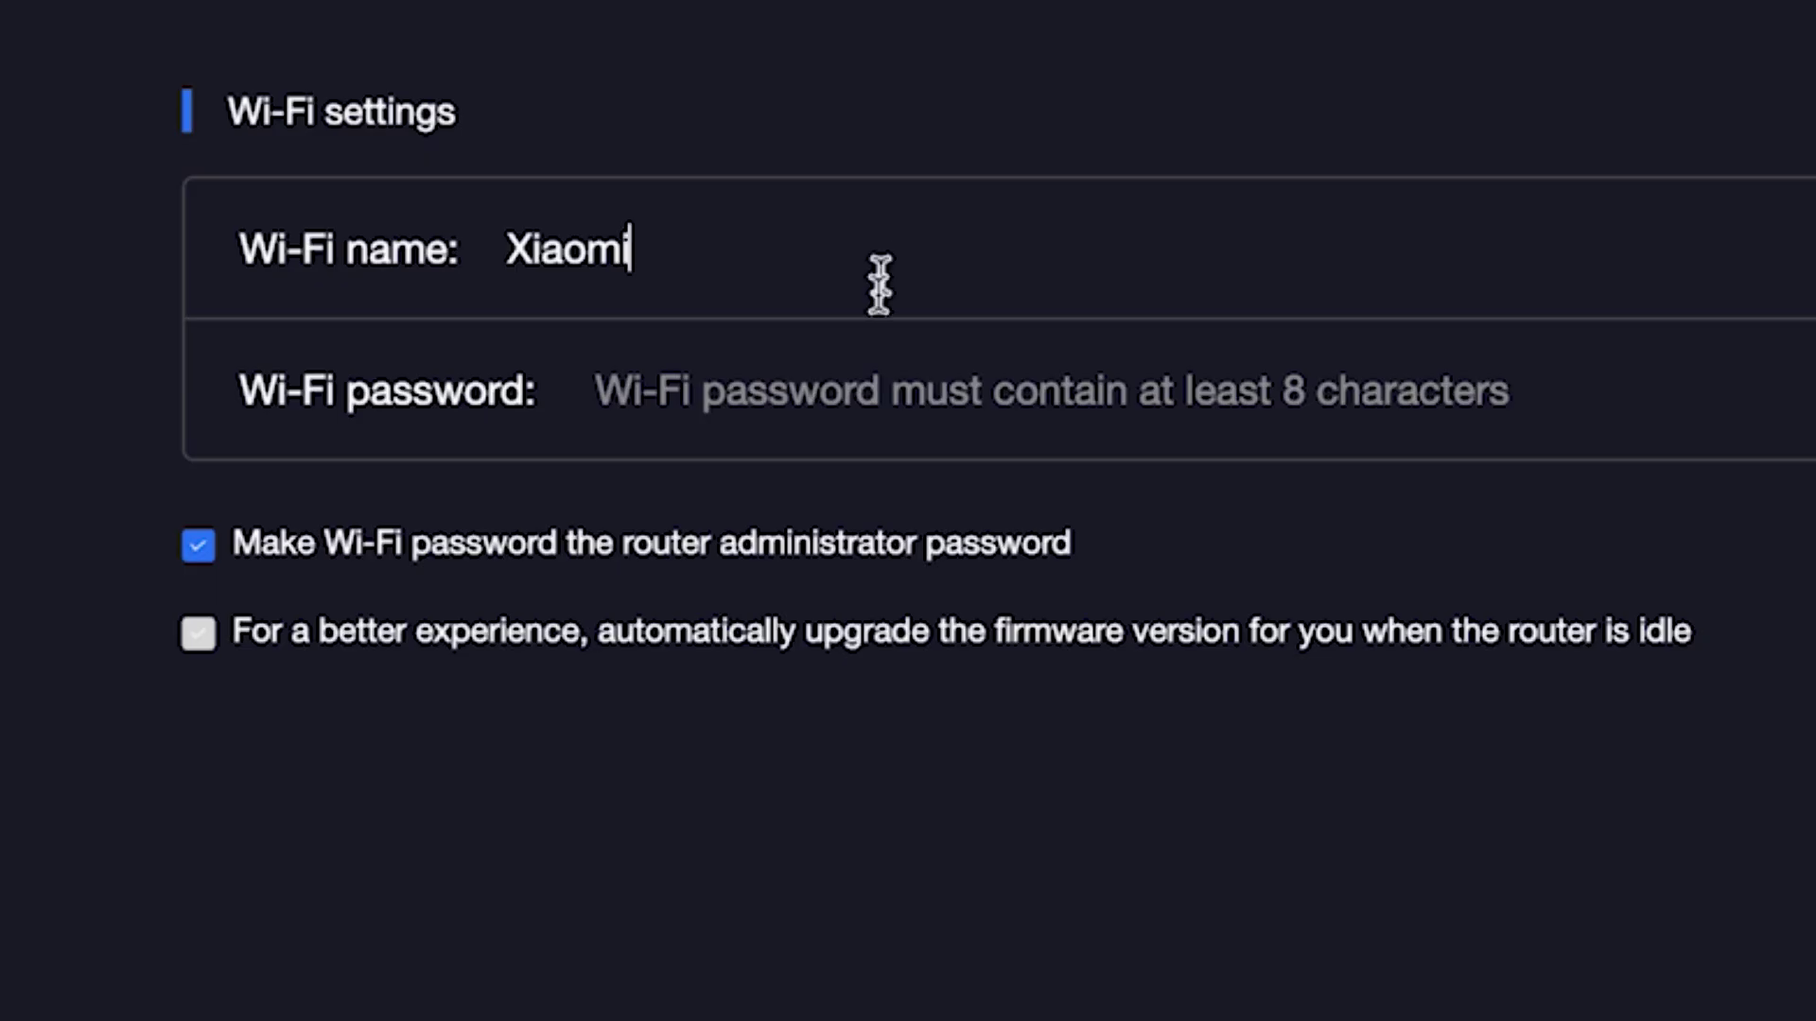
# Enter a nine-character Wi-Fi password and reveal it
pyautogui.click(850, 391)
pyautogui.write('•••')
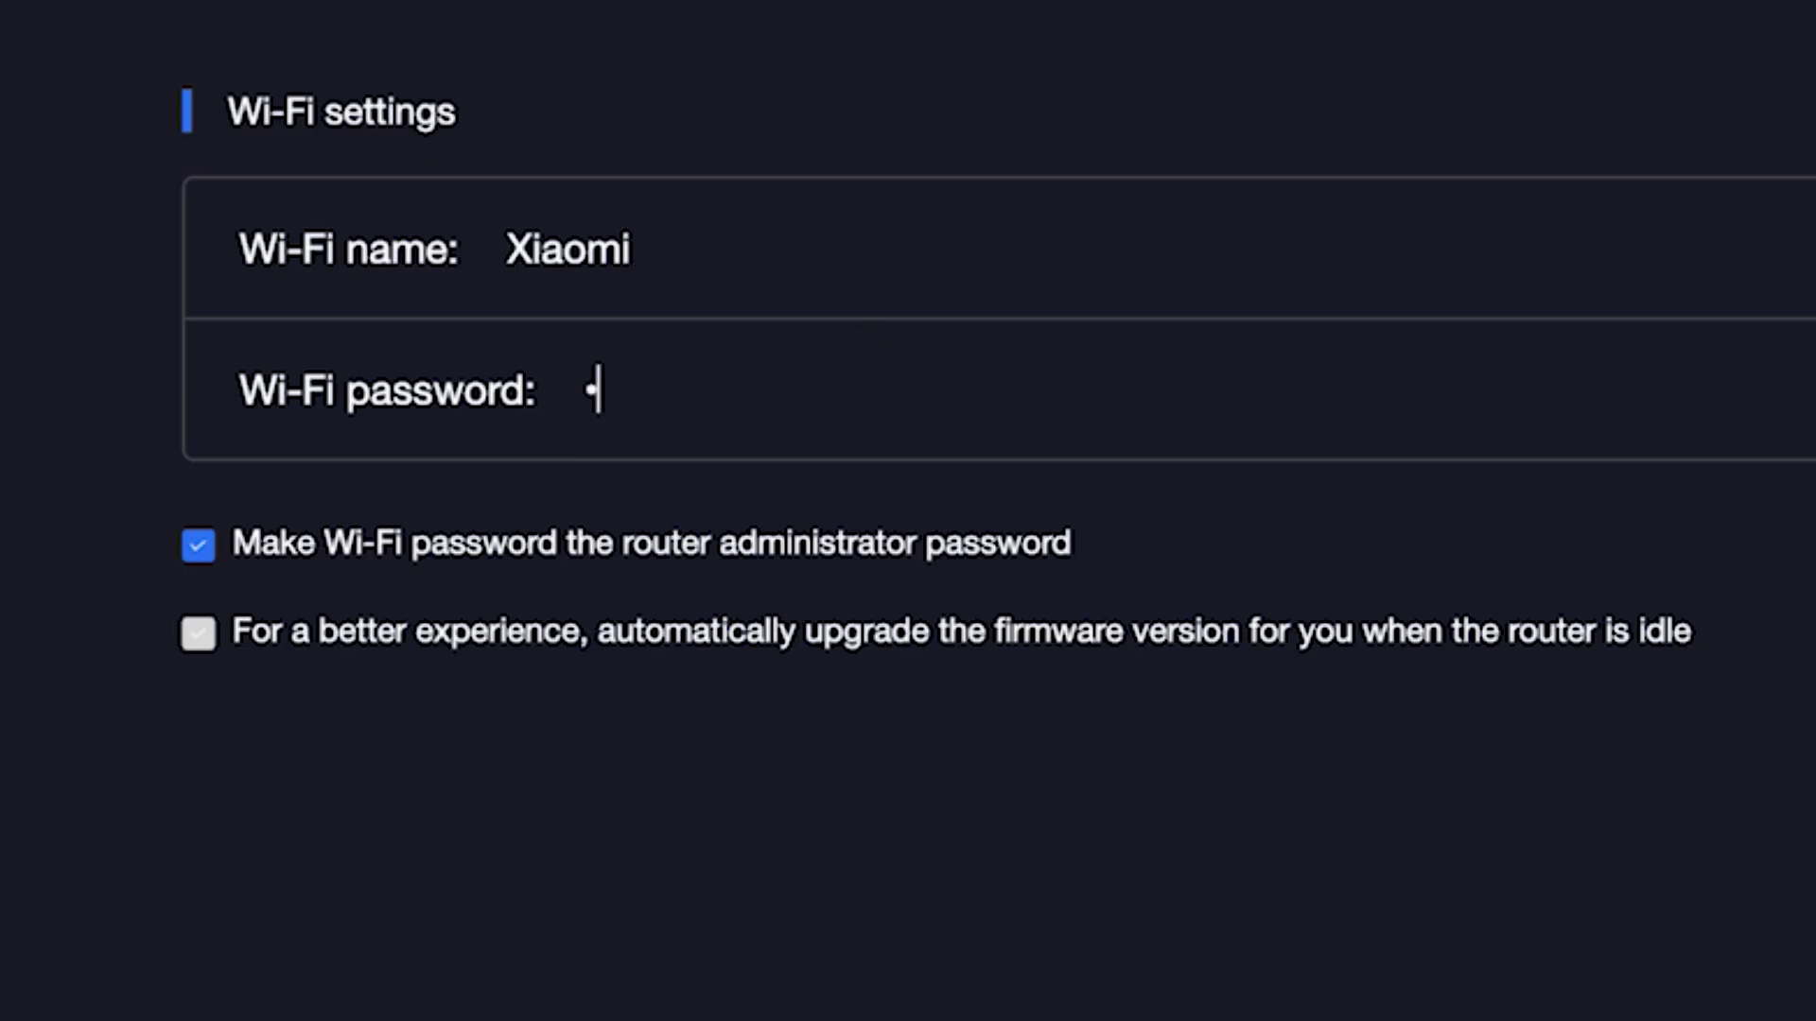
pyautogui.write('••••••')
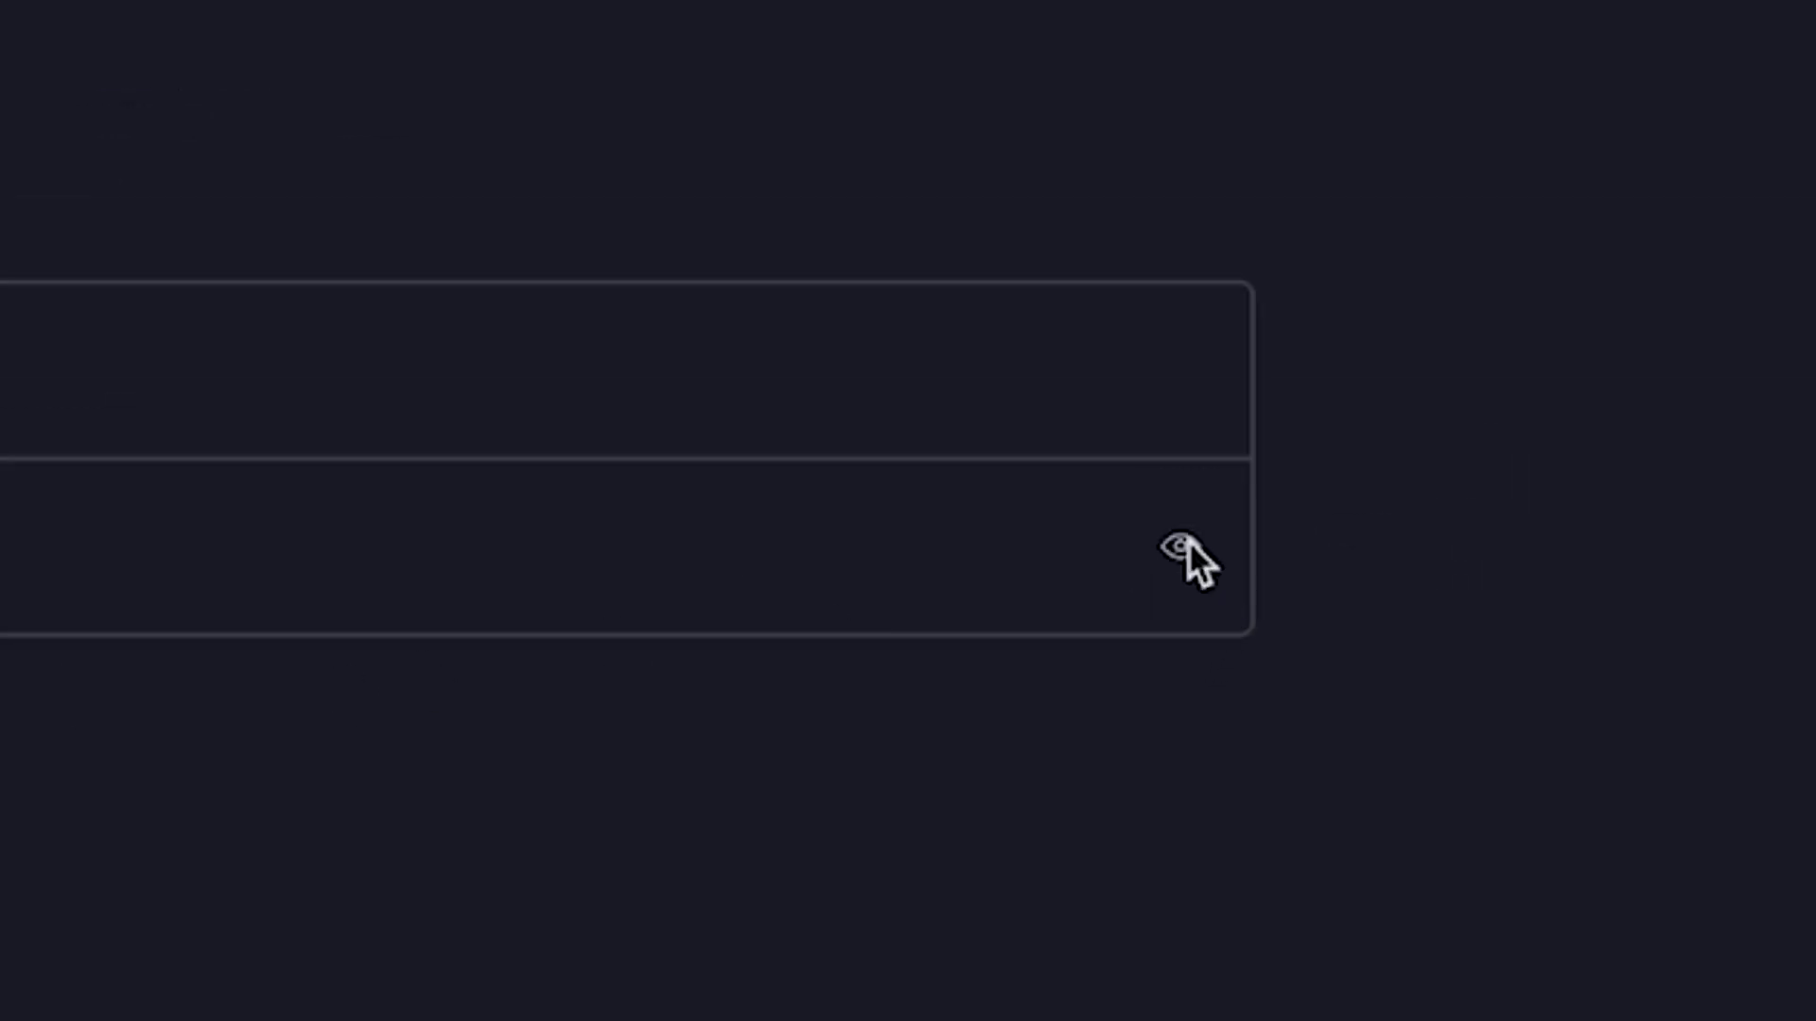
pyautogui.click(1182, 547)
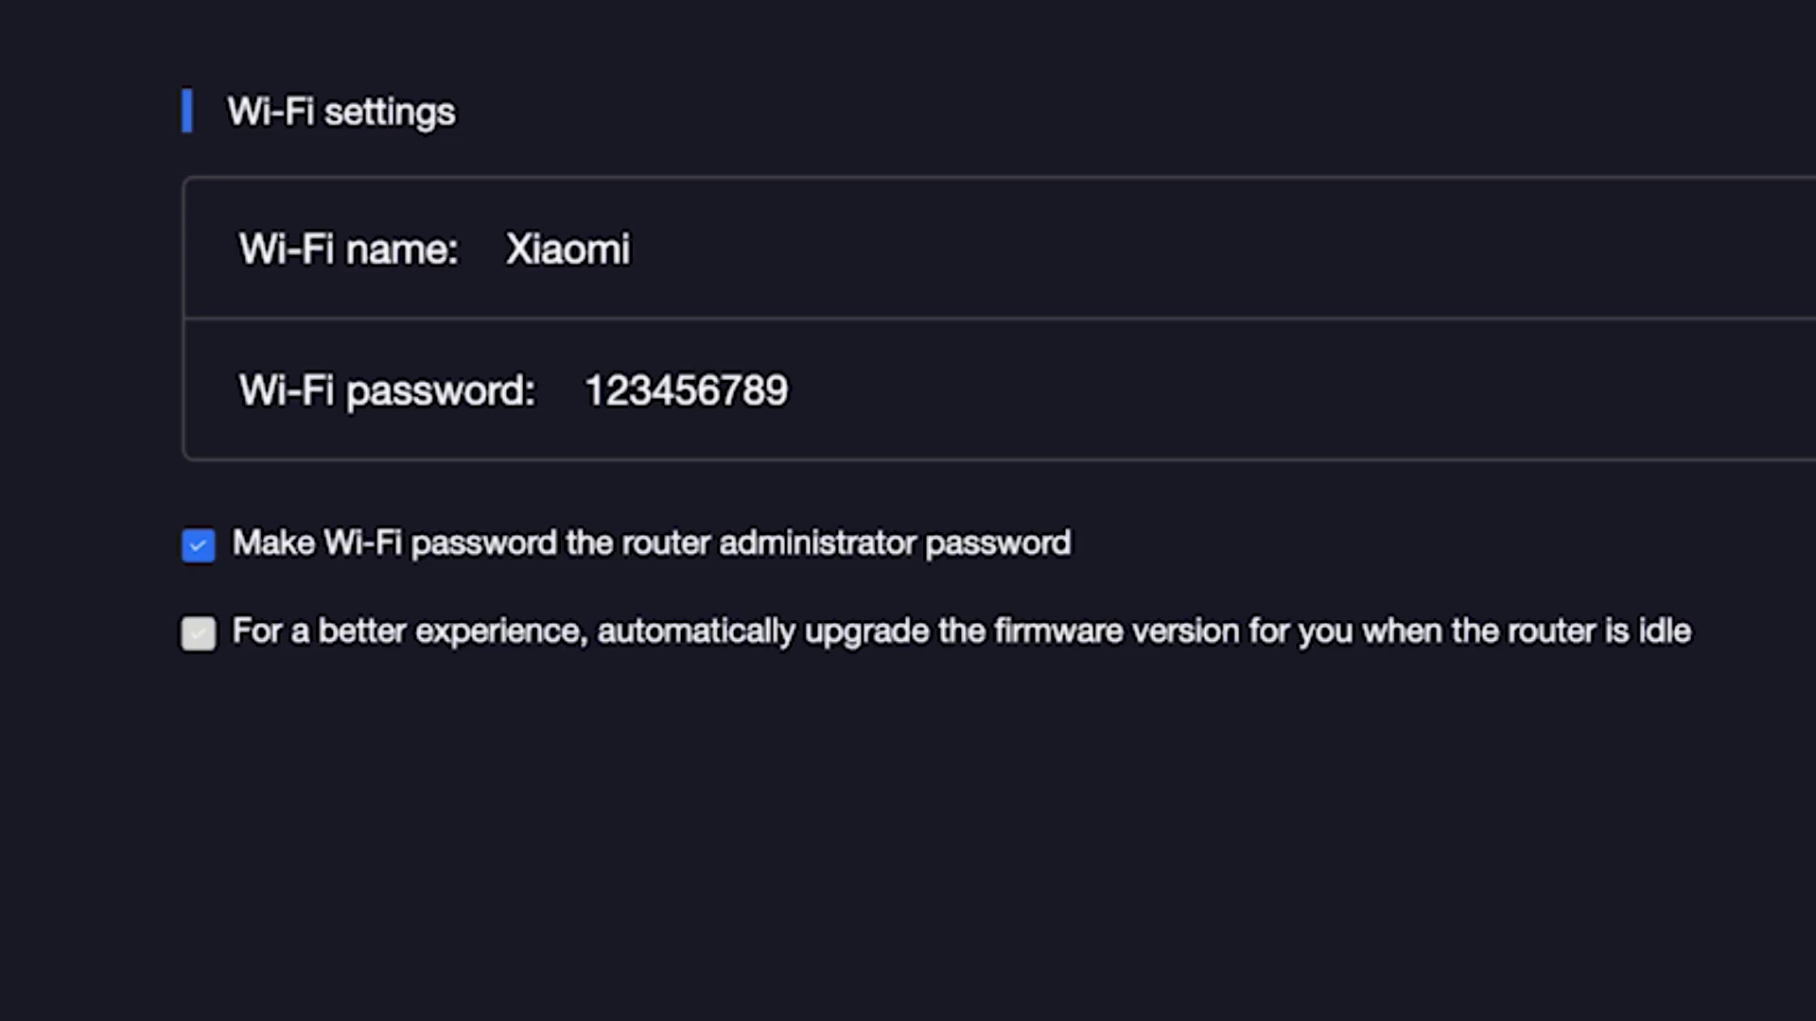
# Set a separate eight-character admin password, enable idle firmware auto-upgrades, and submit
pyautogui.click(1811, 390)
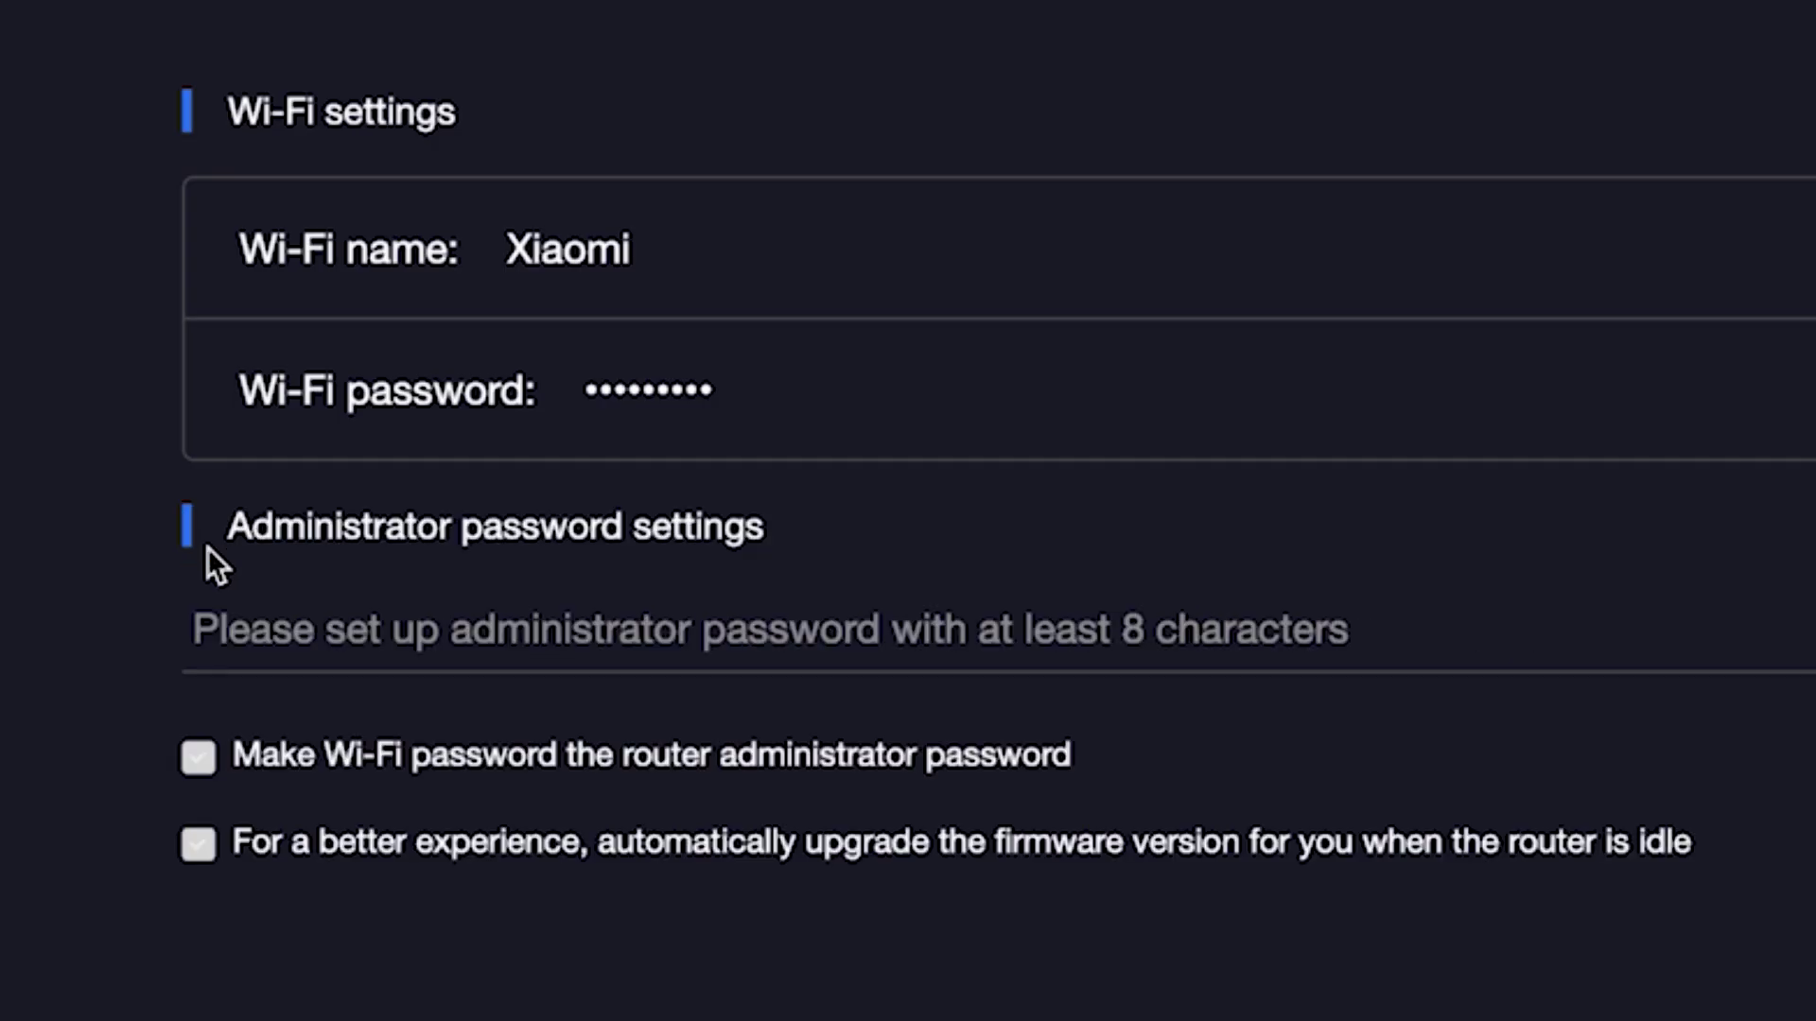
pyautogui.click(326, 632)
pyautogui.write('a•••••••')
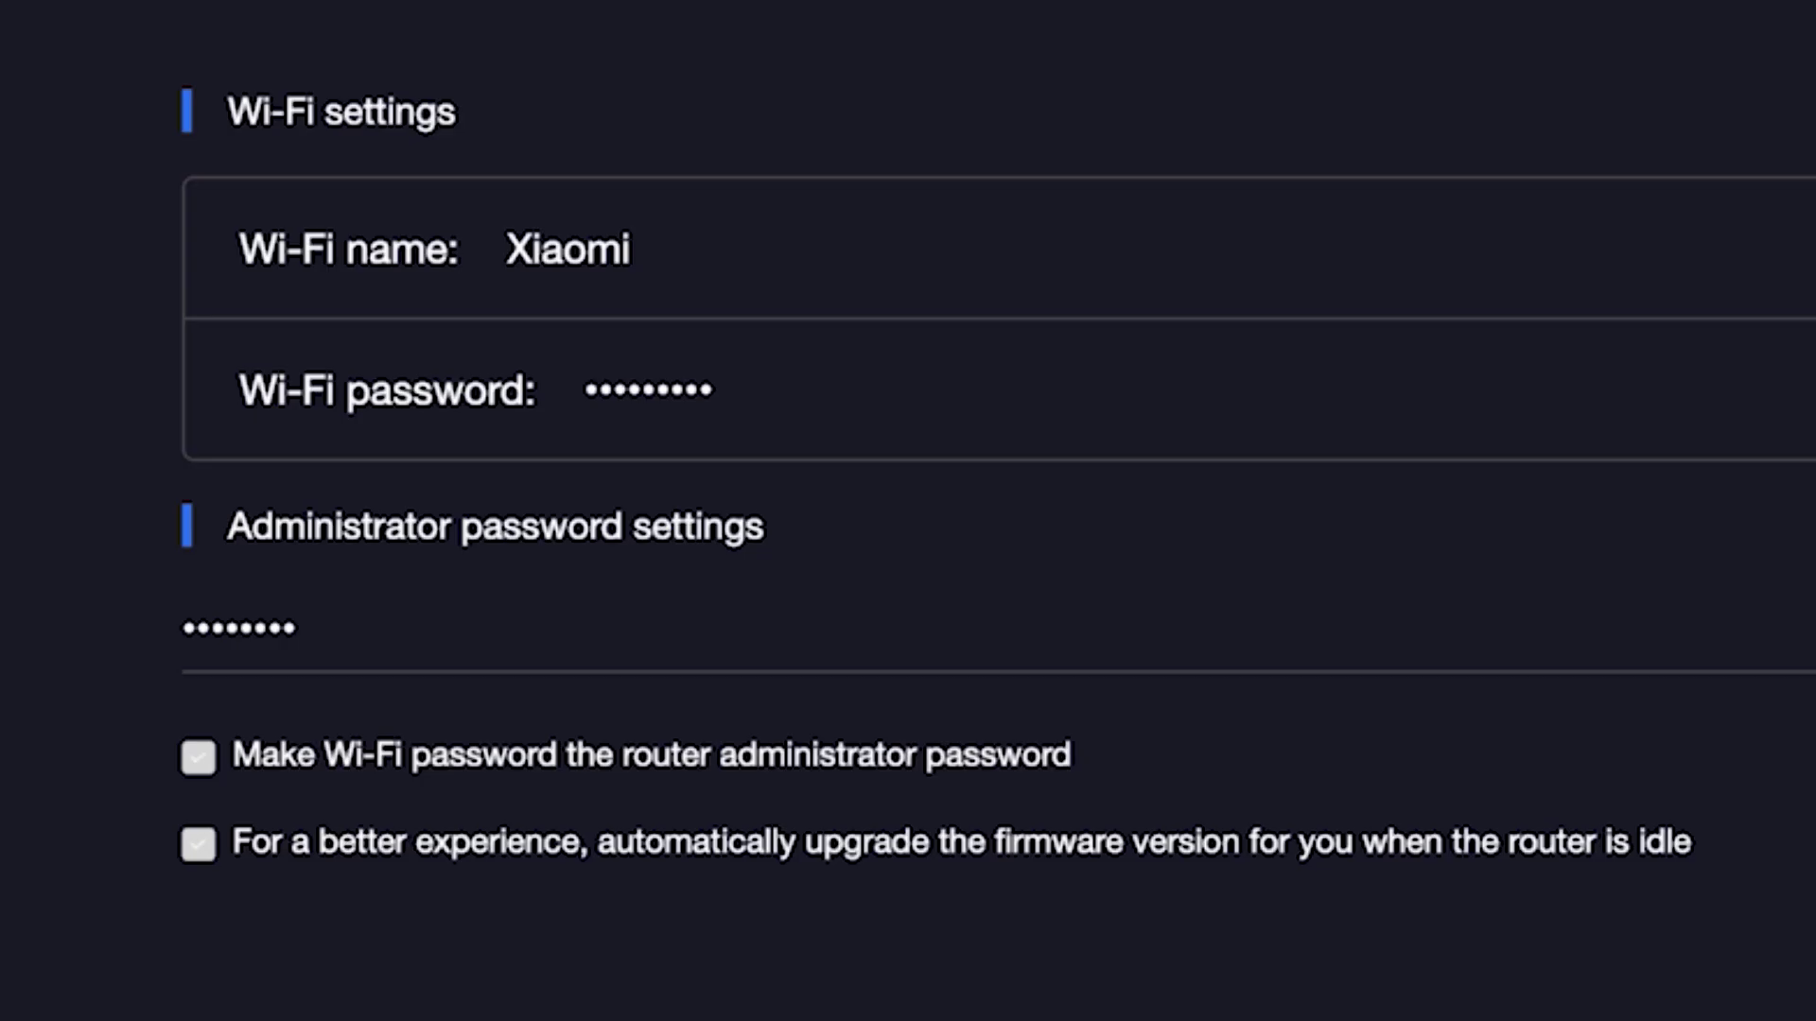
pyautogui.click(194, 840)
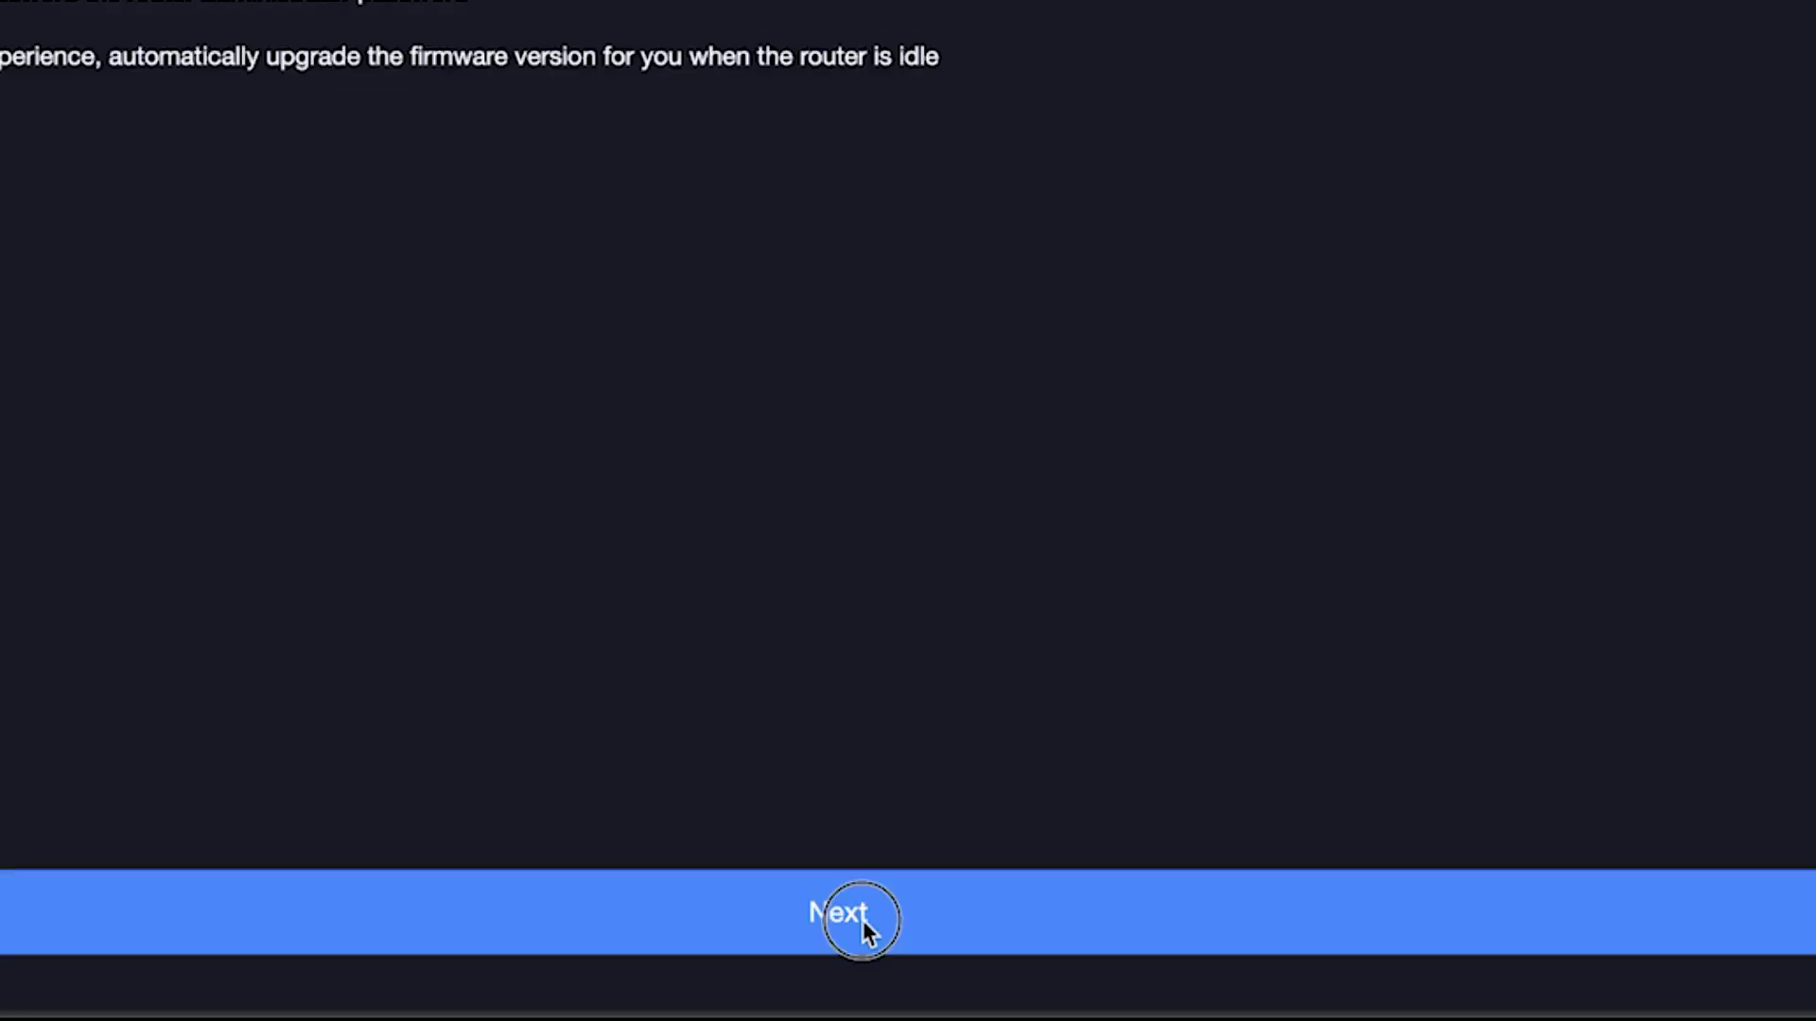
pyautogui.click(864, 922)
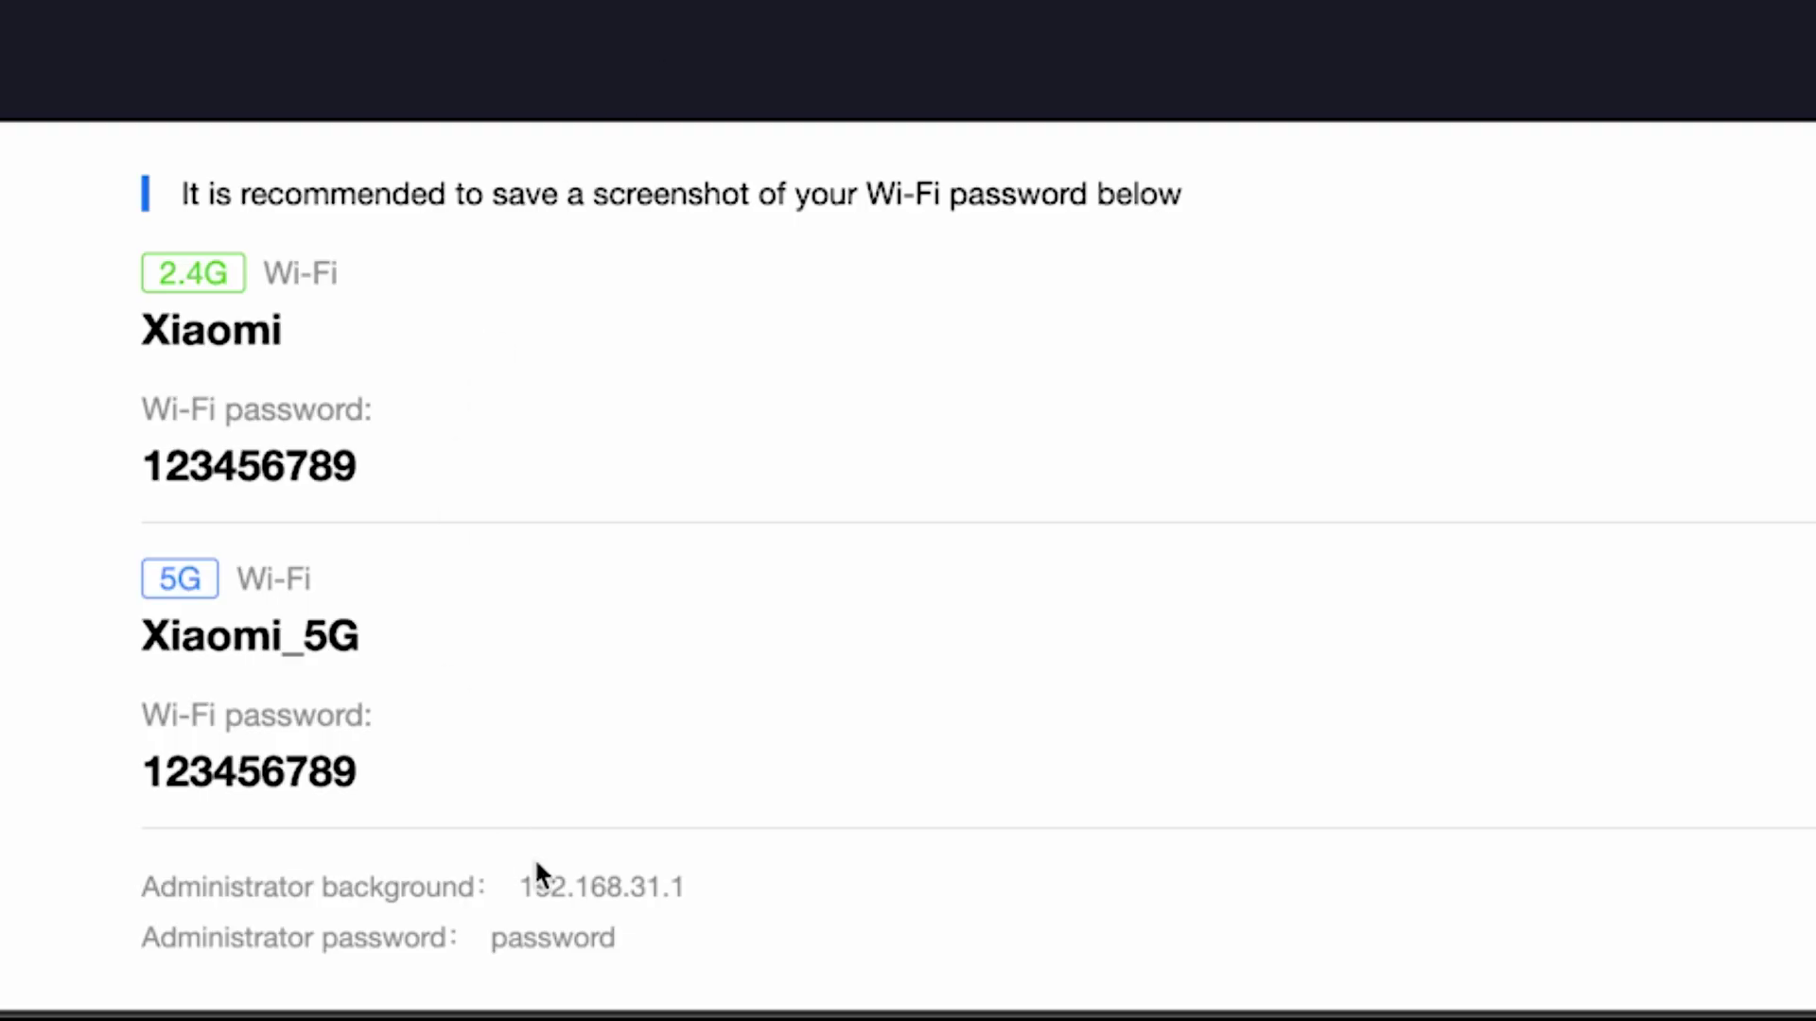
# Open 192.168.31.1 and log in with the new admin password
pyautogui.click(512, 885)
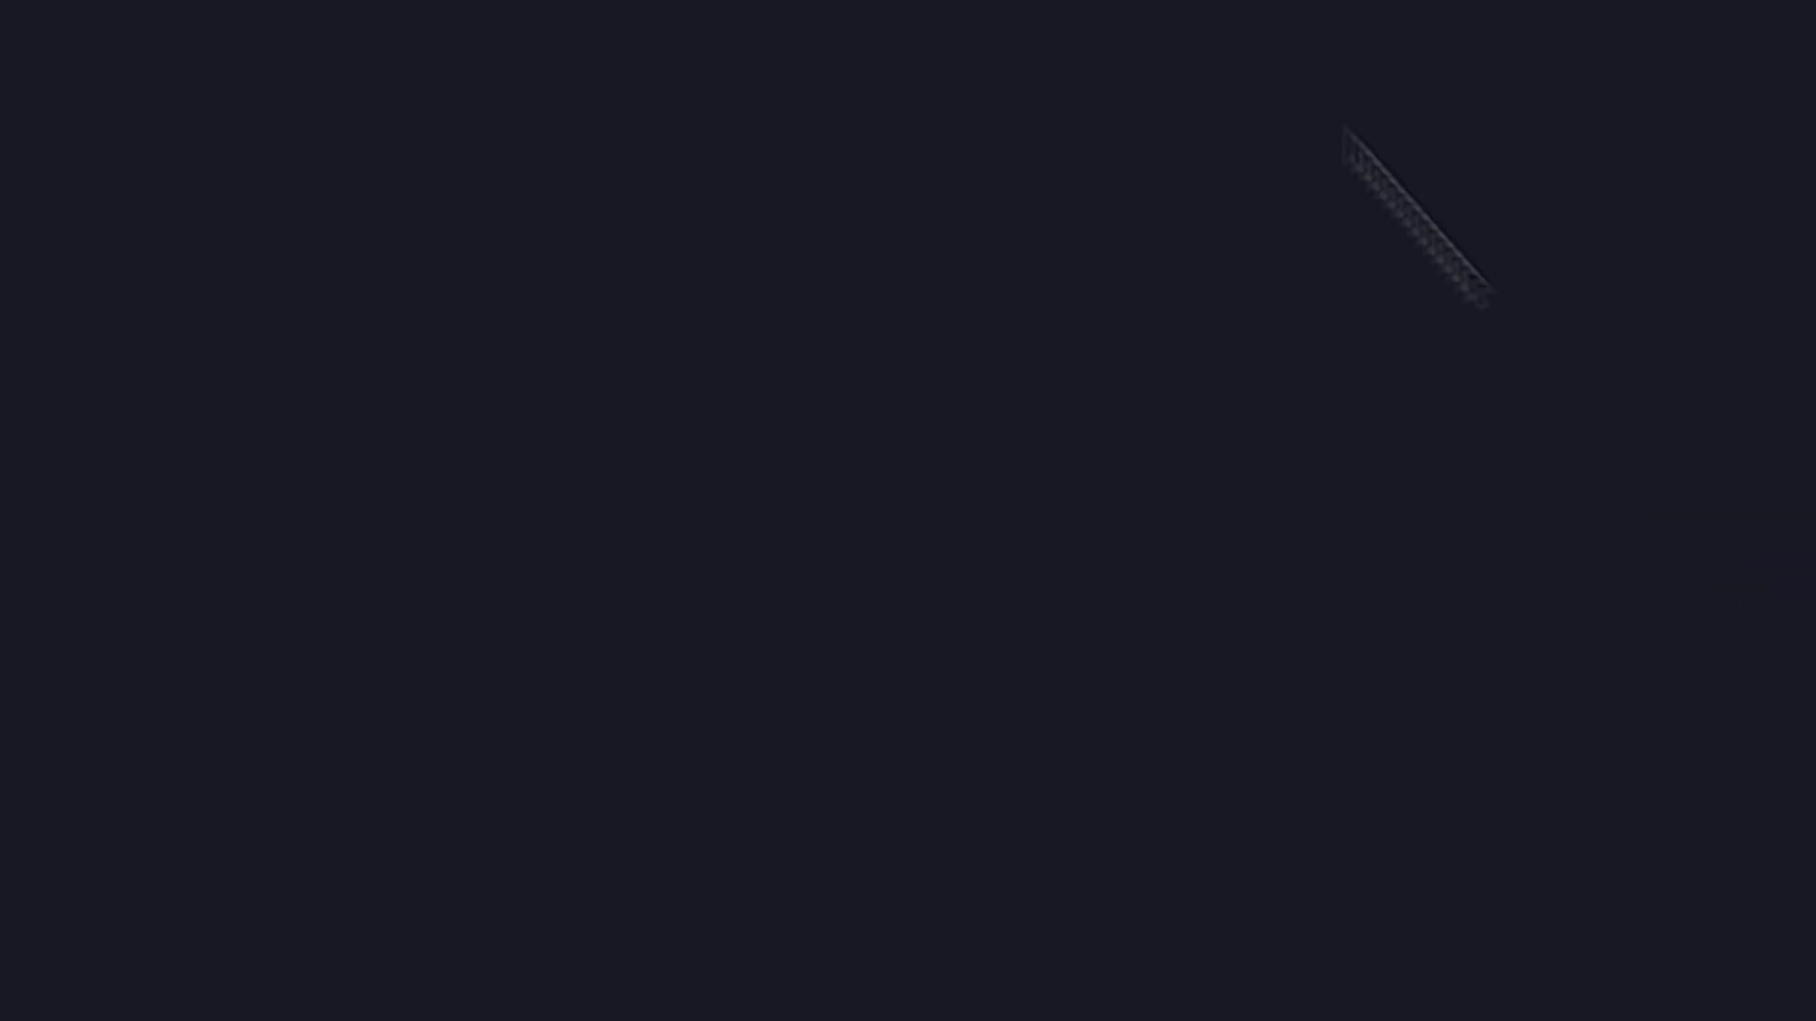
pyautogui.write('1')
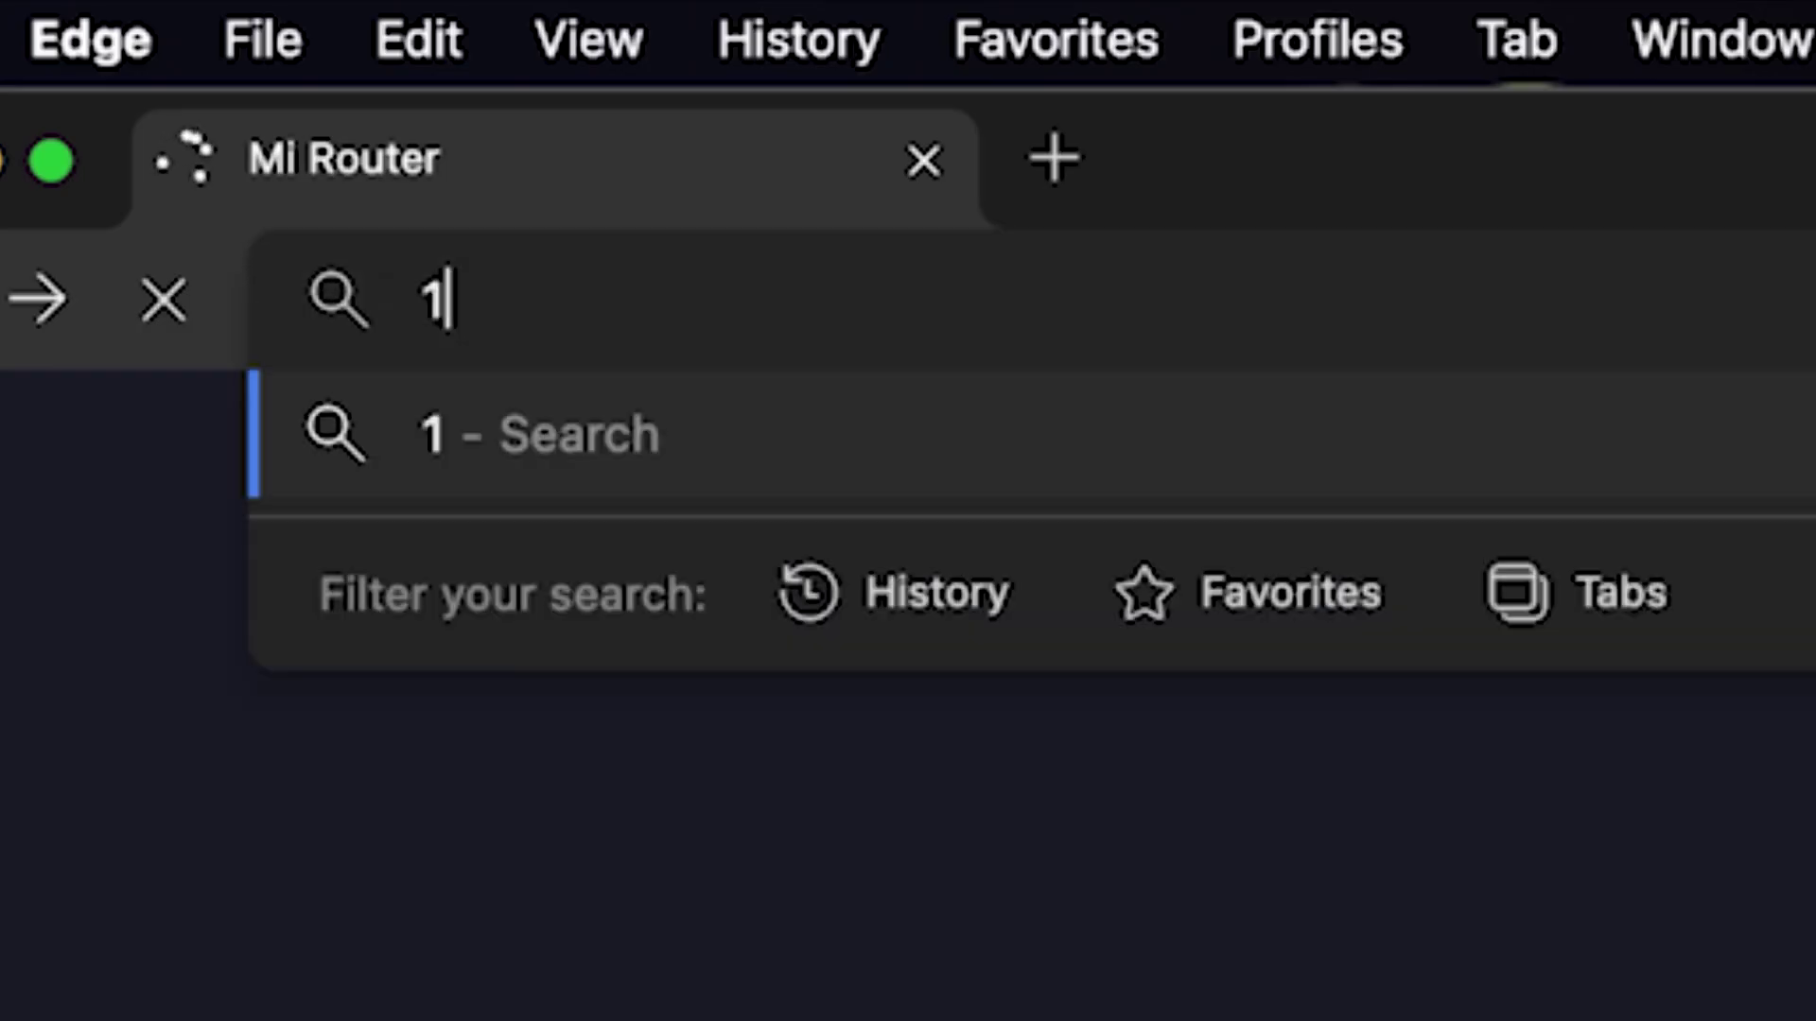
pyautogui.write('92.168.31.1')
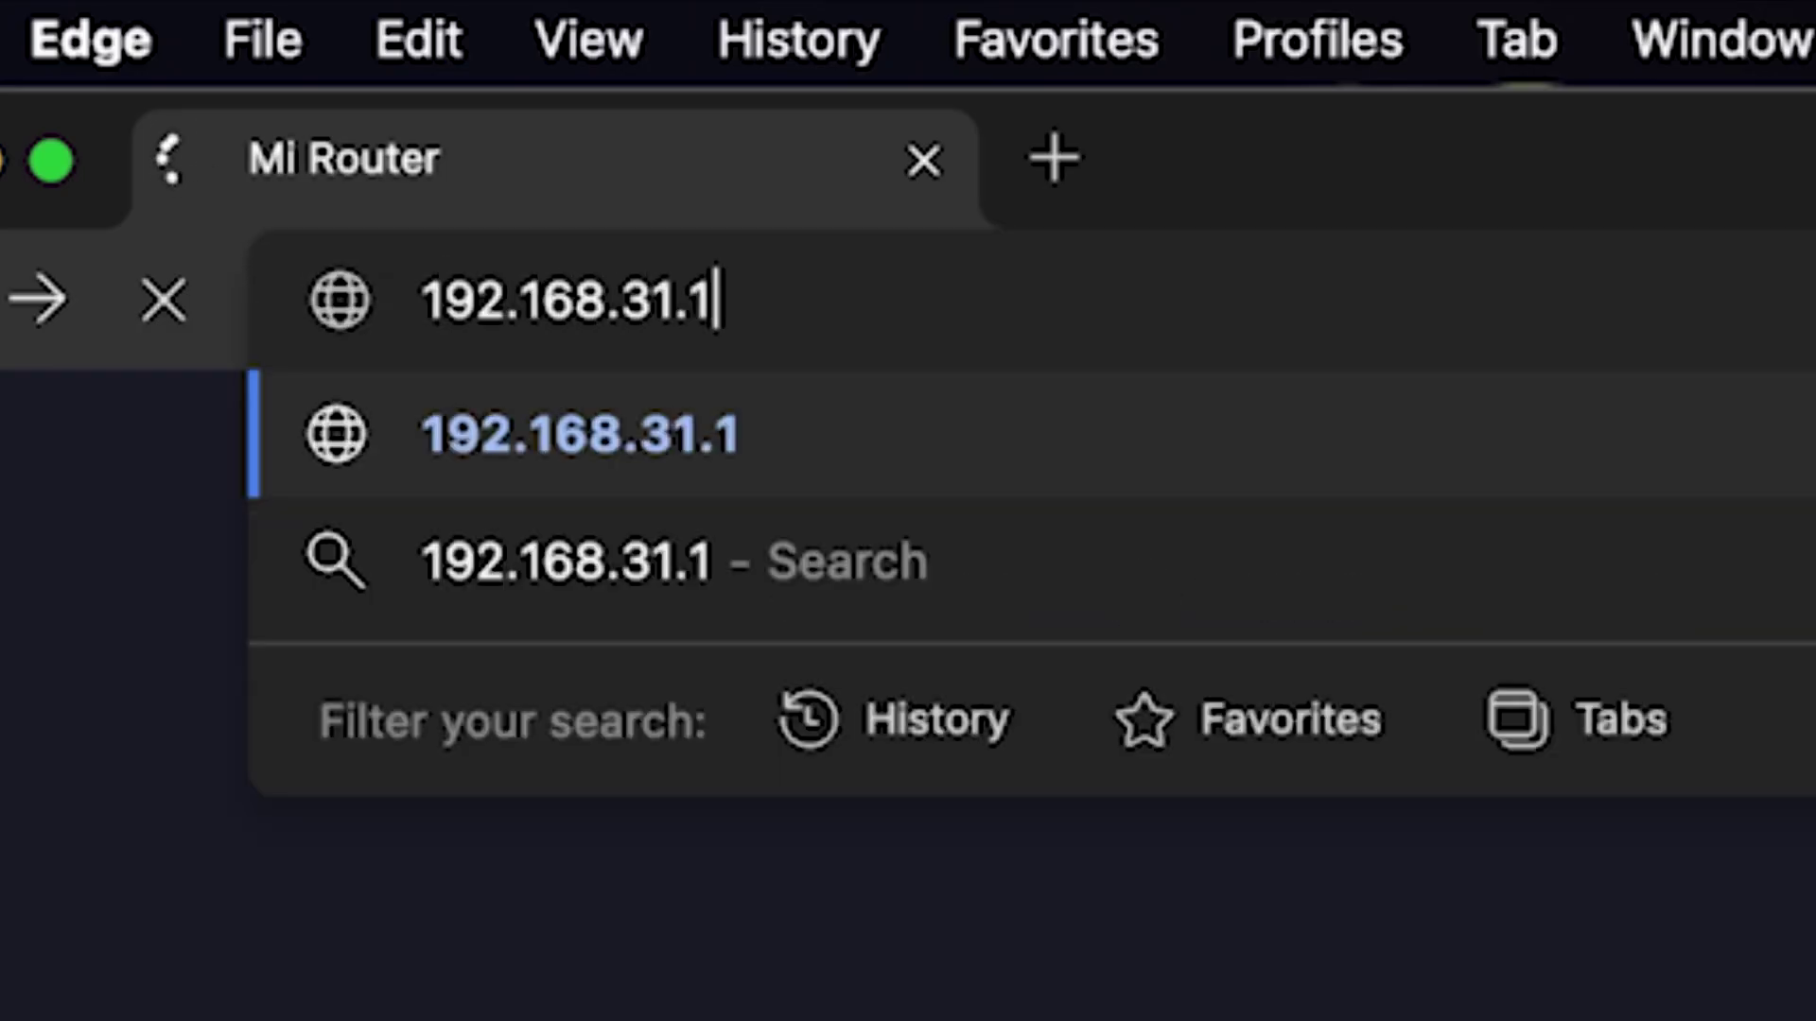
pyautogui.press('Return')
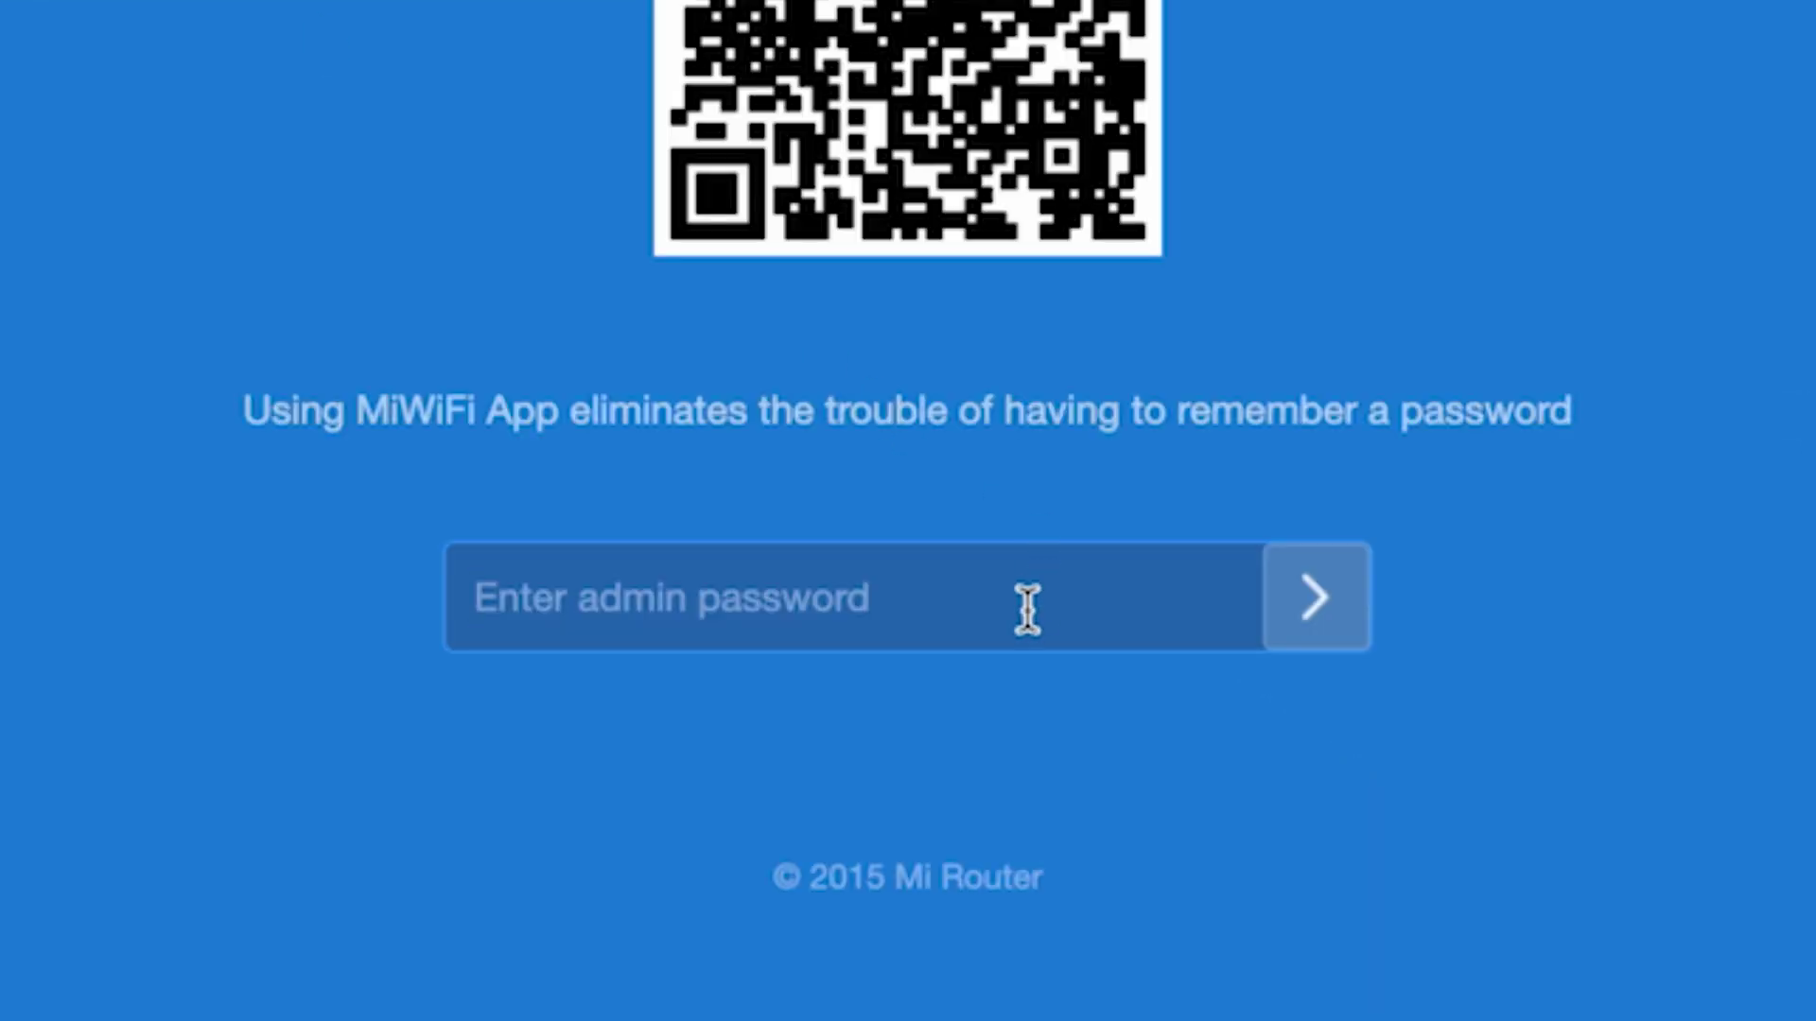
pyautogui.click(1027, 610)
pyautogui.write('•••••••••')
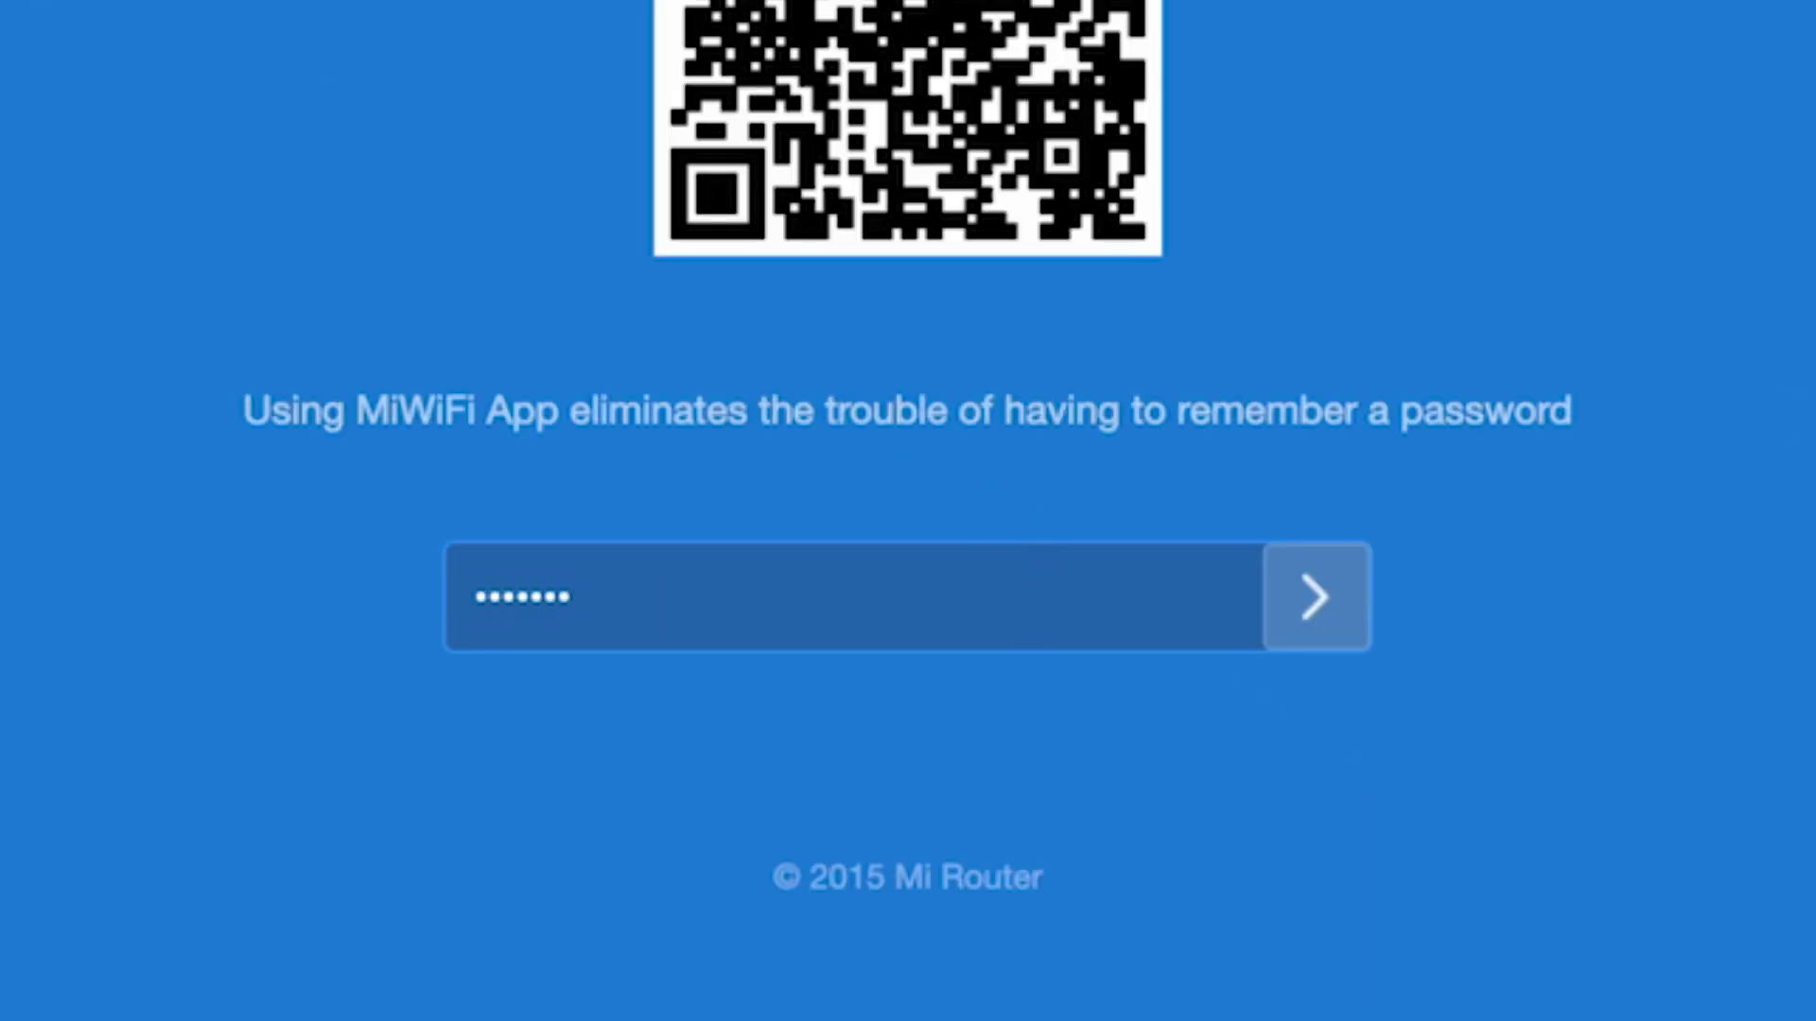
pyautogui.click(1314, 597)
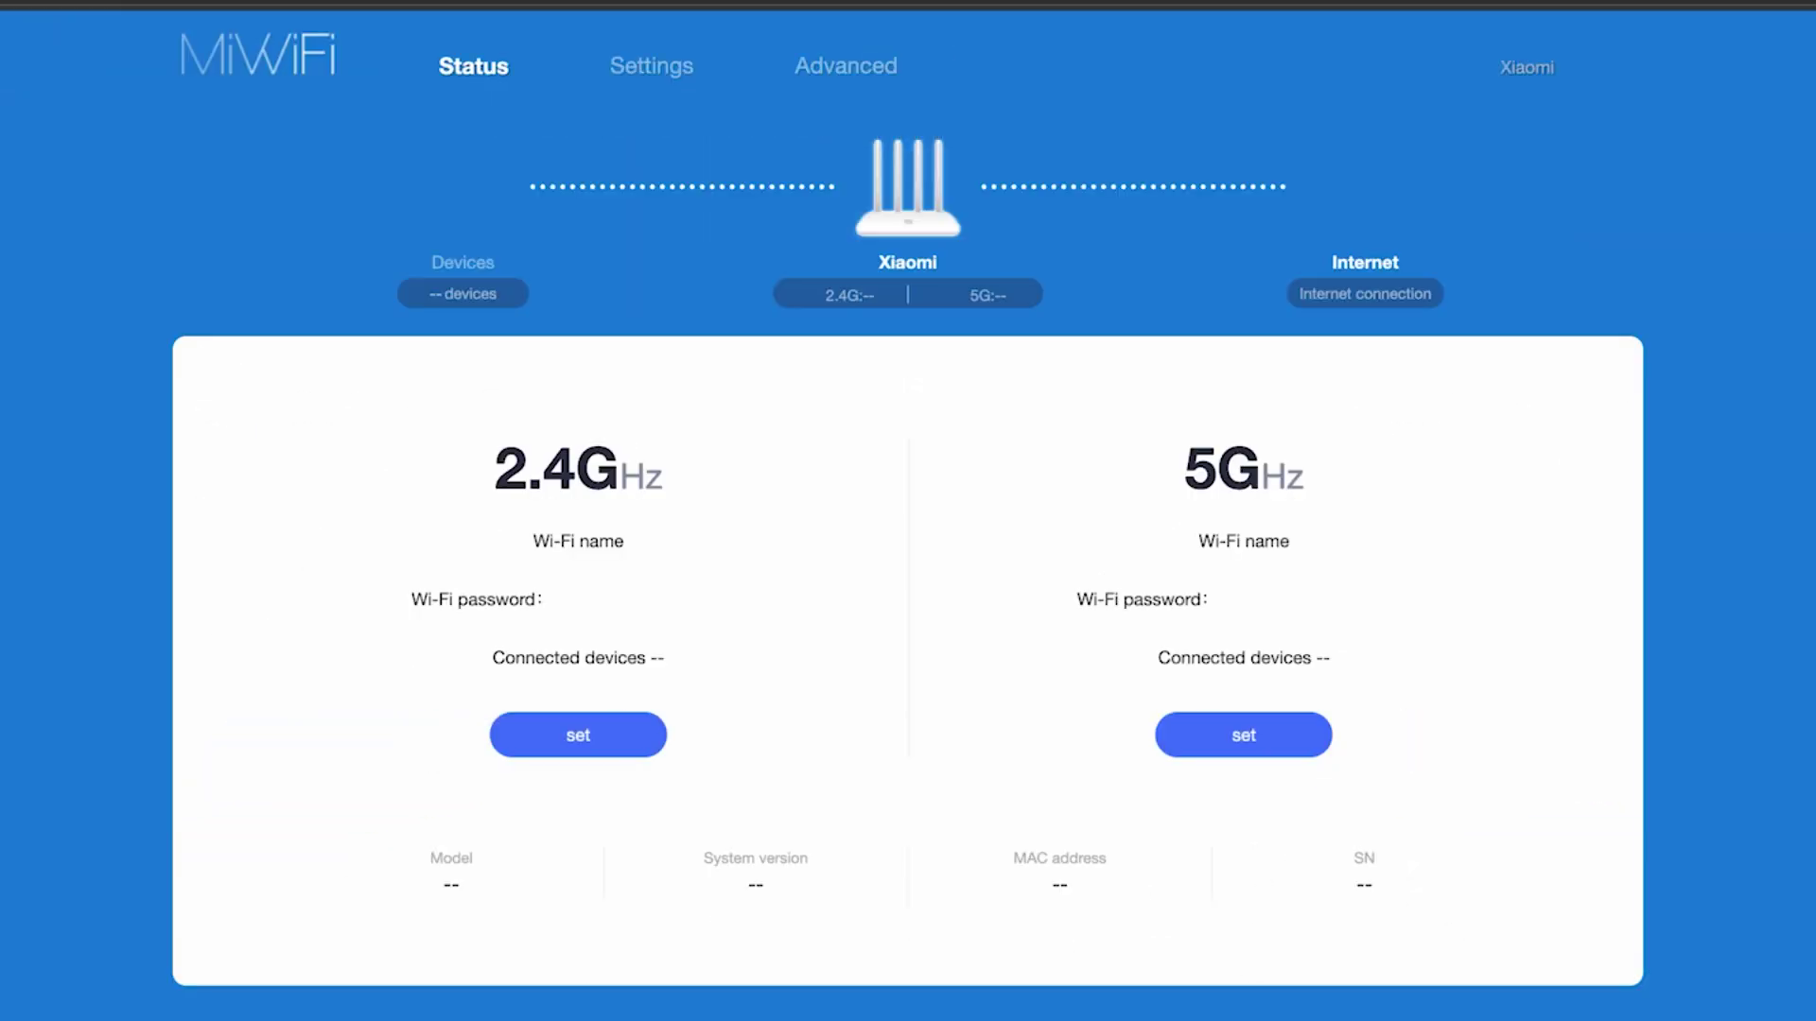
# Reboot the router from the Xiaomi account menu and confirm with OK
pyautogui.click(1759, 300)
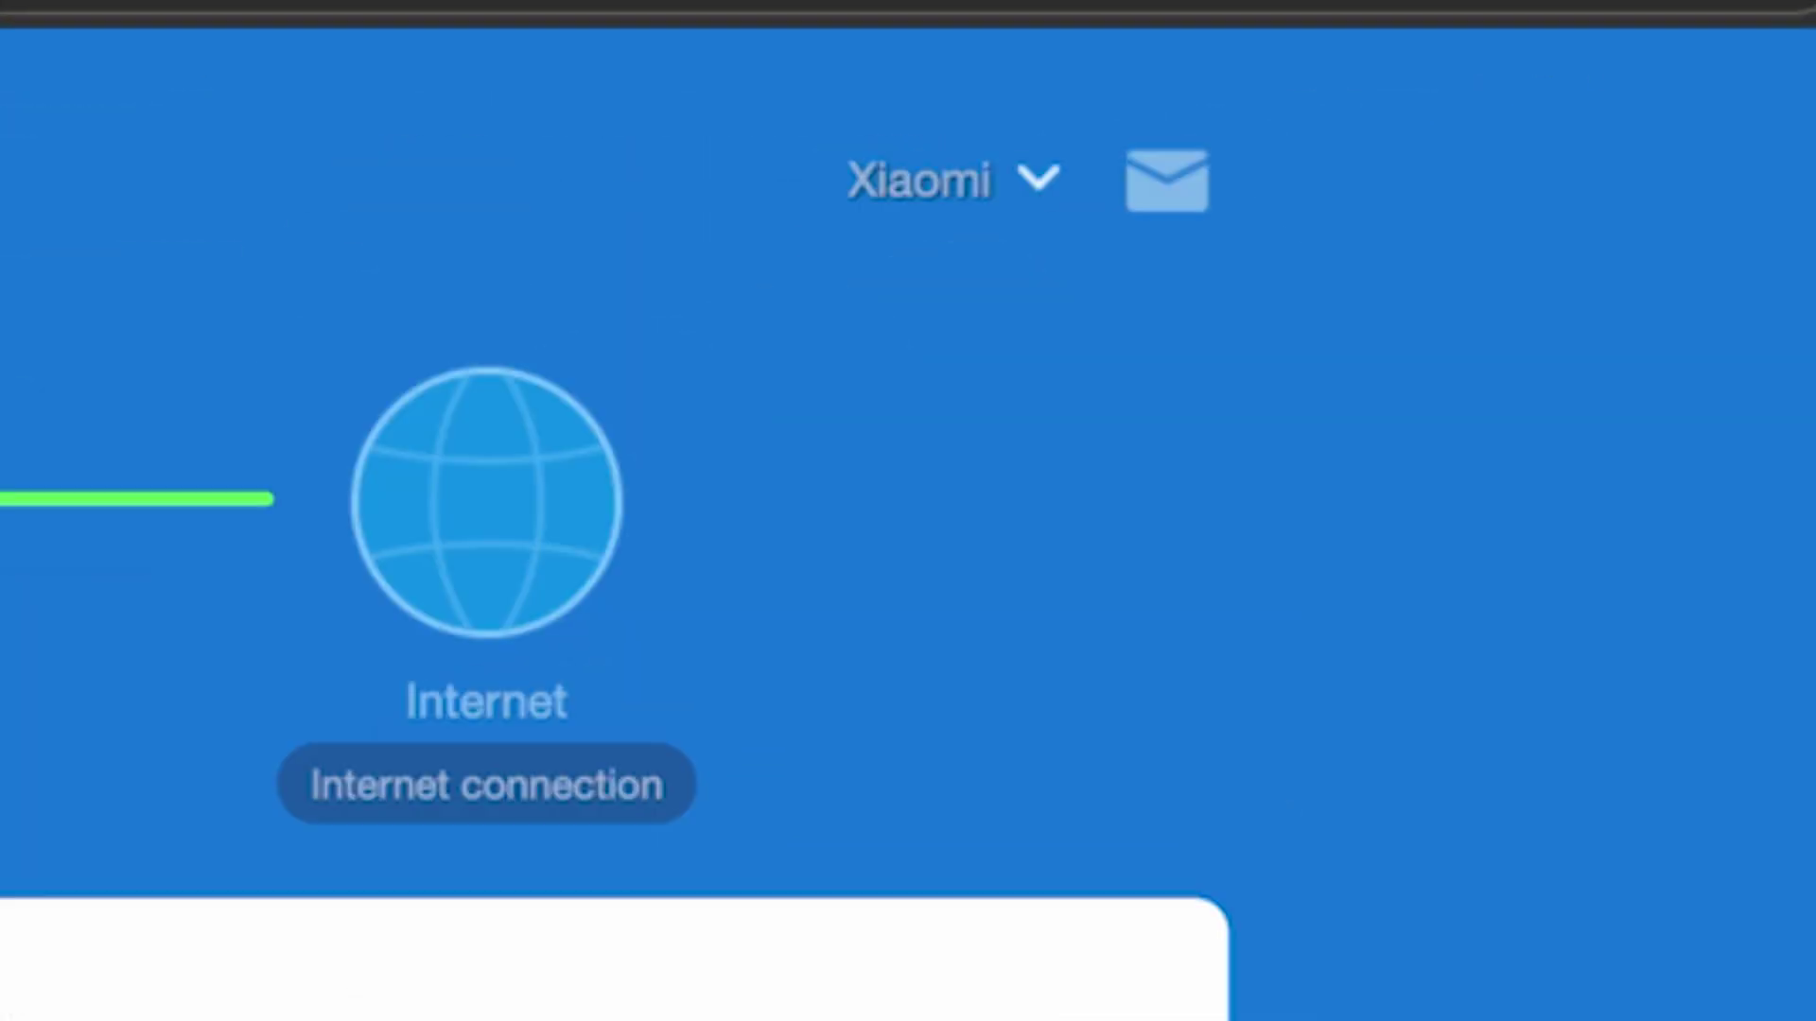
pyautogui.click(1041, 190)
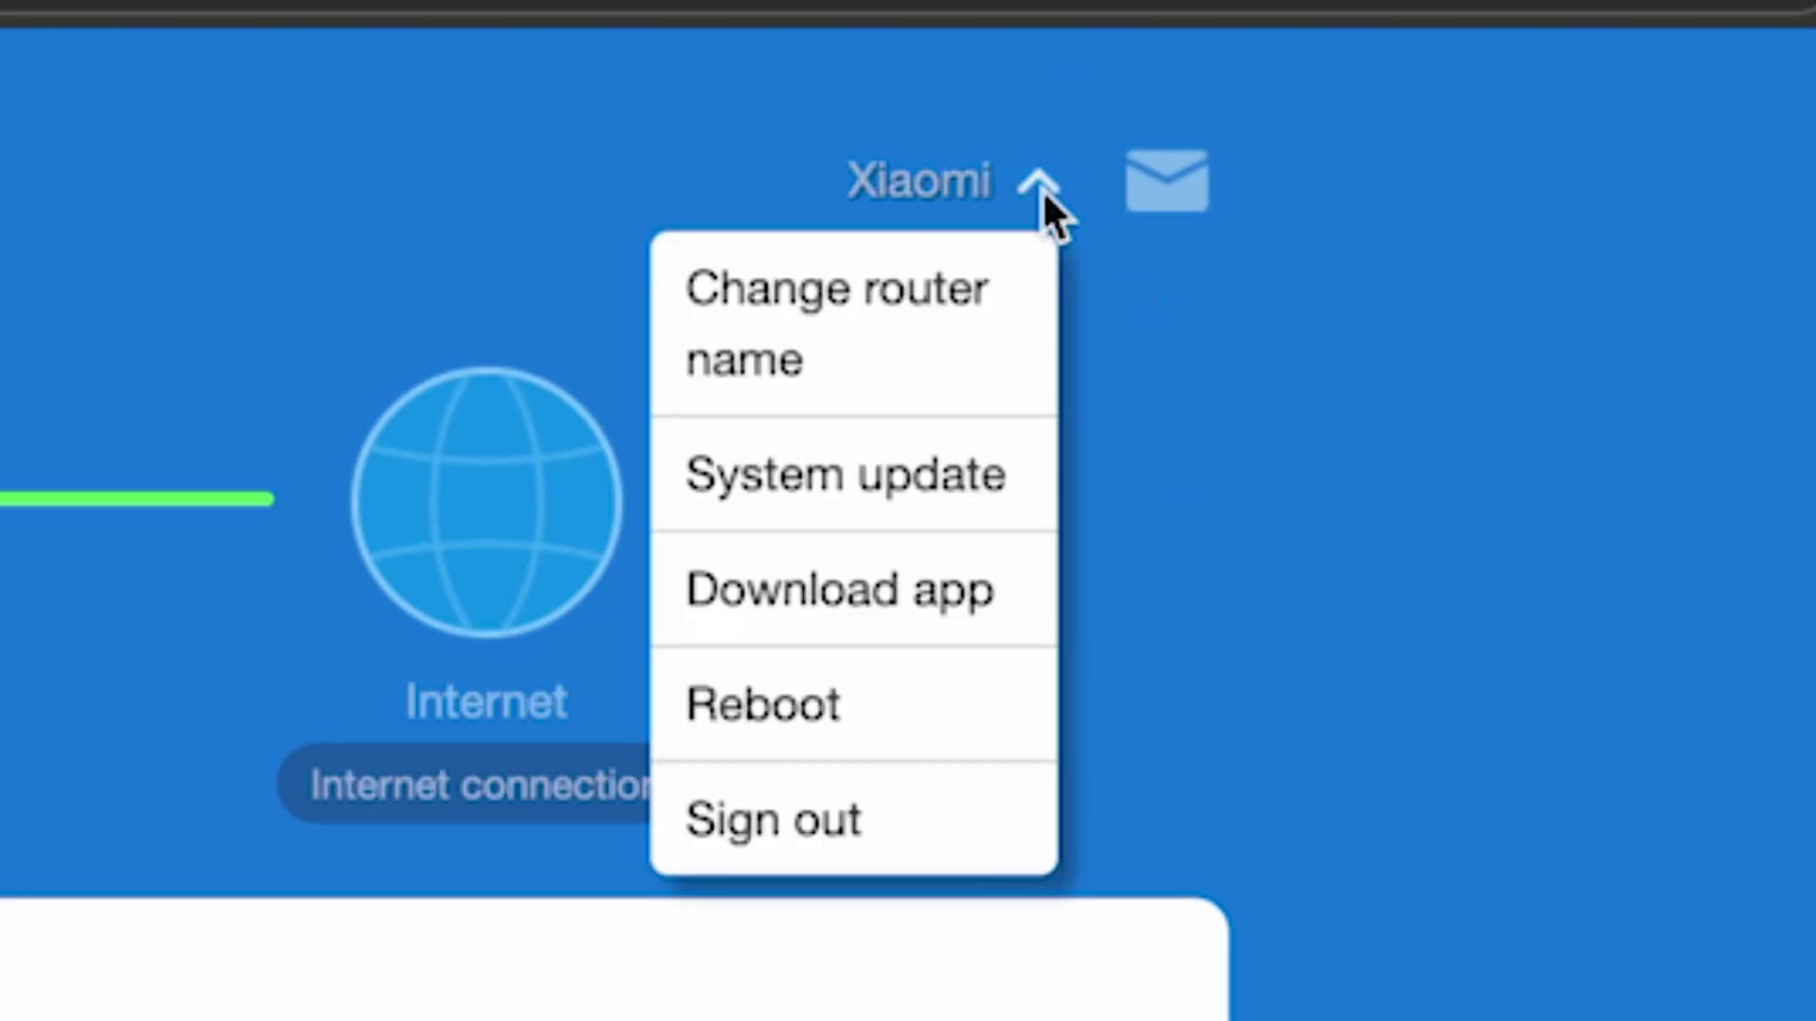
pyautogui.click(842, 719)
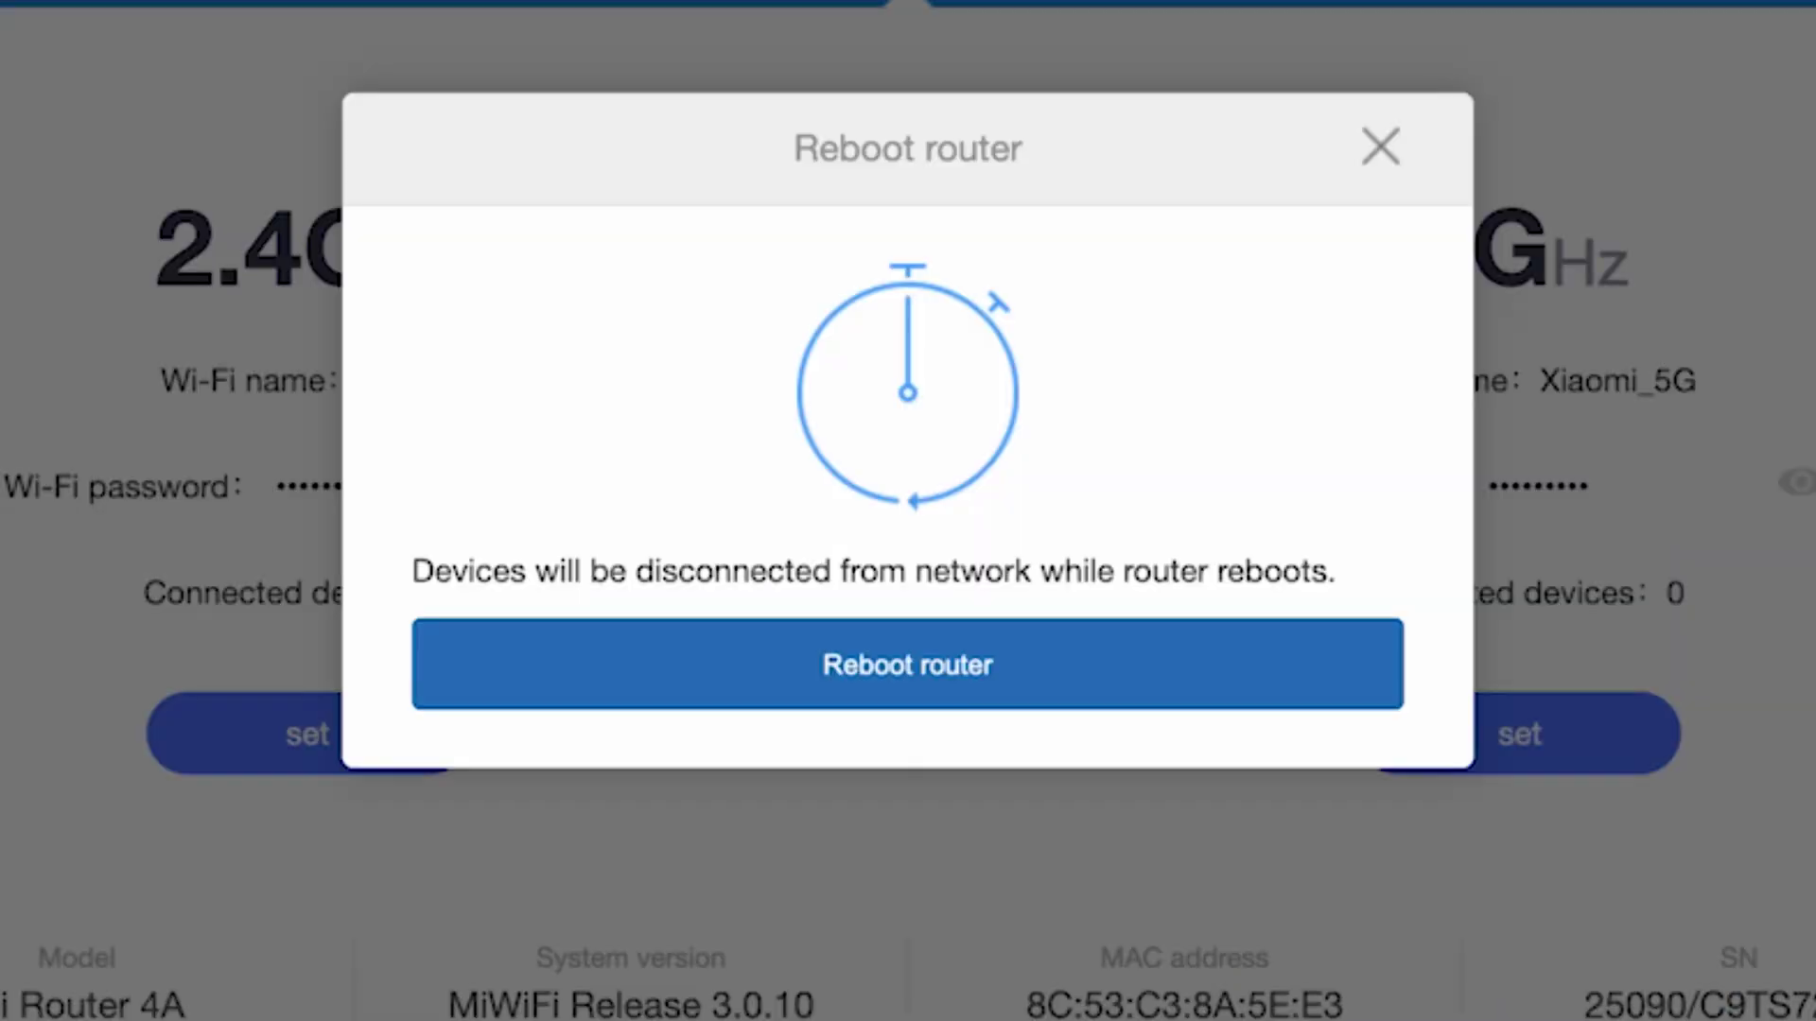
pyautogui.click(956, 693)
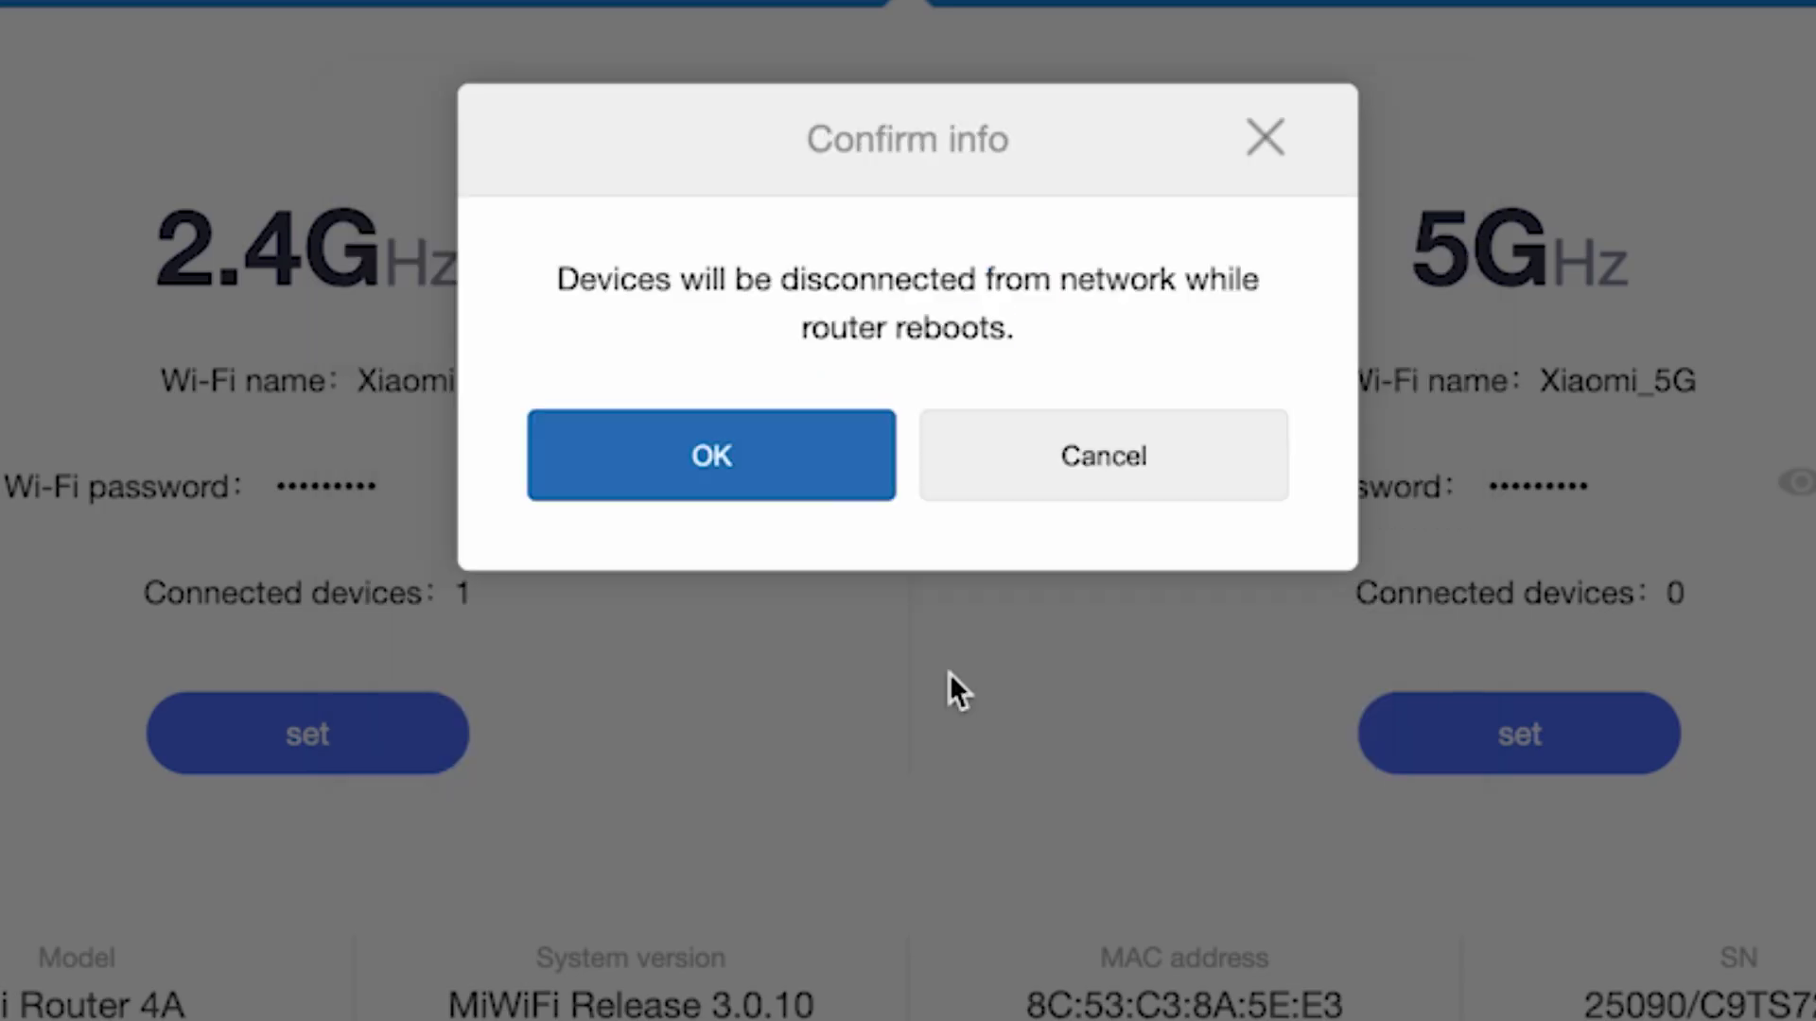
pyautogui.click(762, 460)
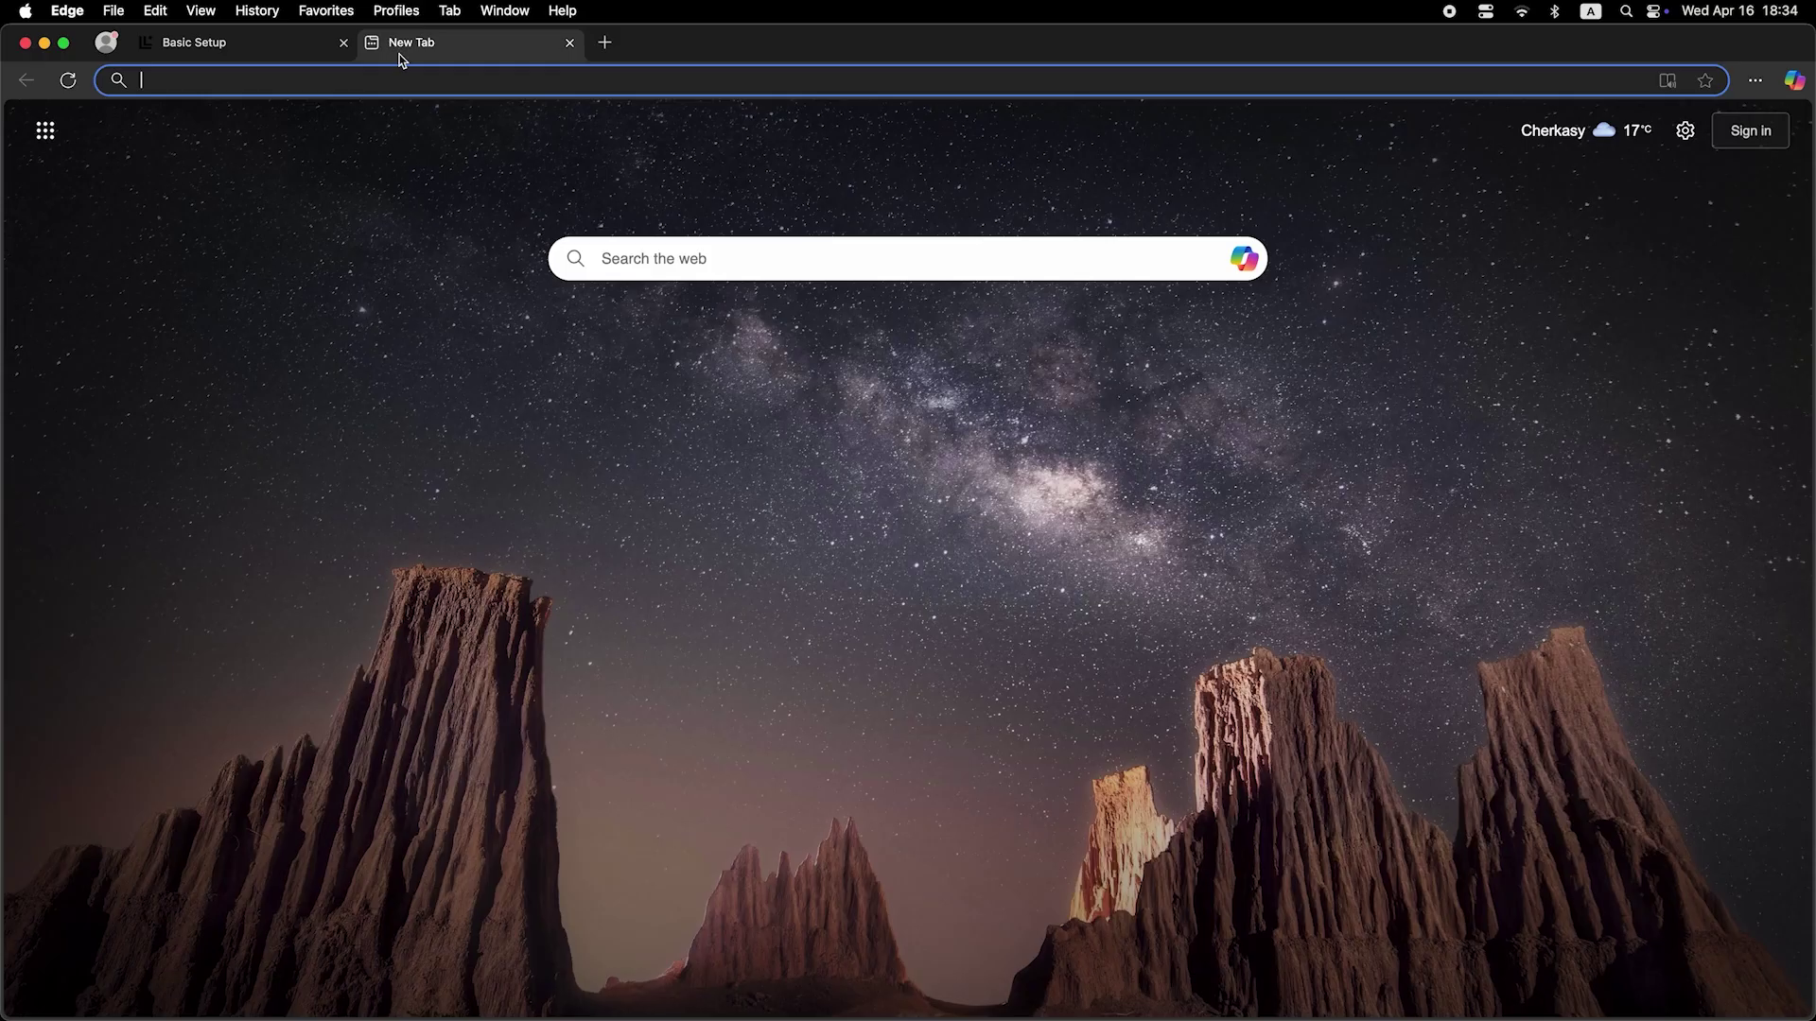
# Run a test web search for 'chi' to check the internet connection
pyautogui.click(414, 83)
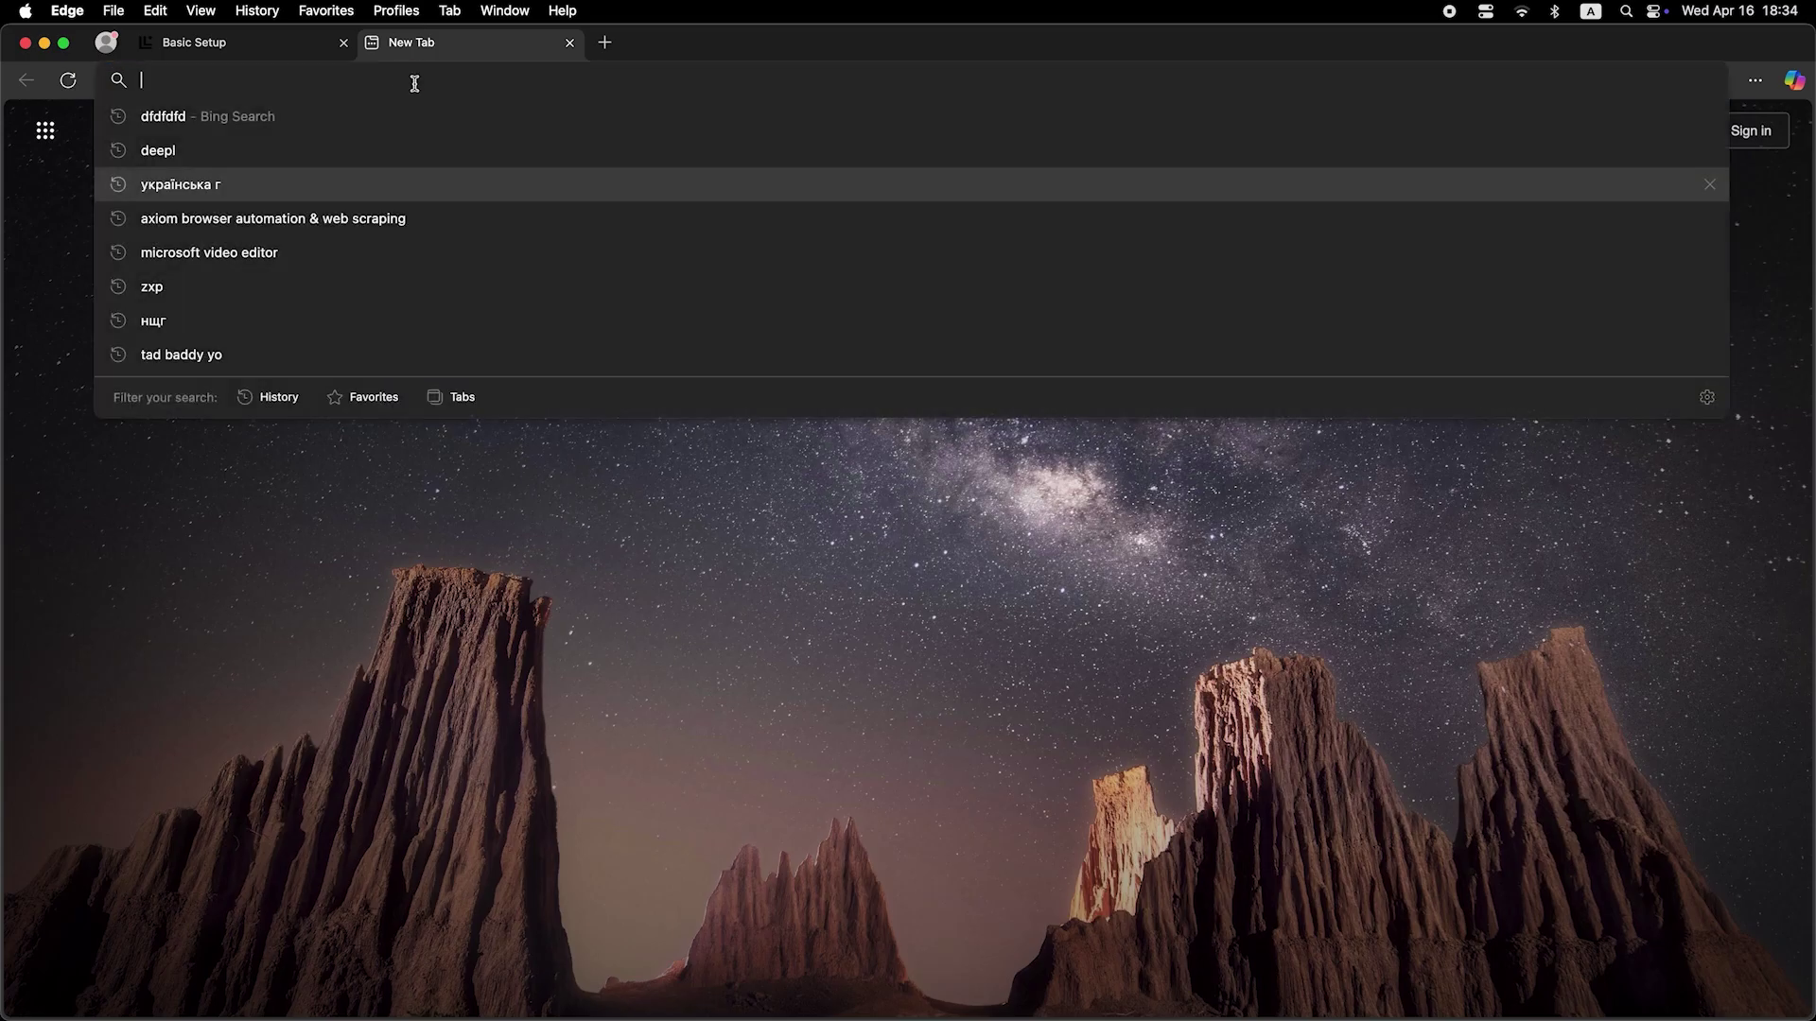
pyautogui.write('chi')
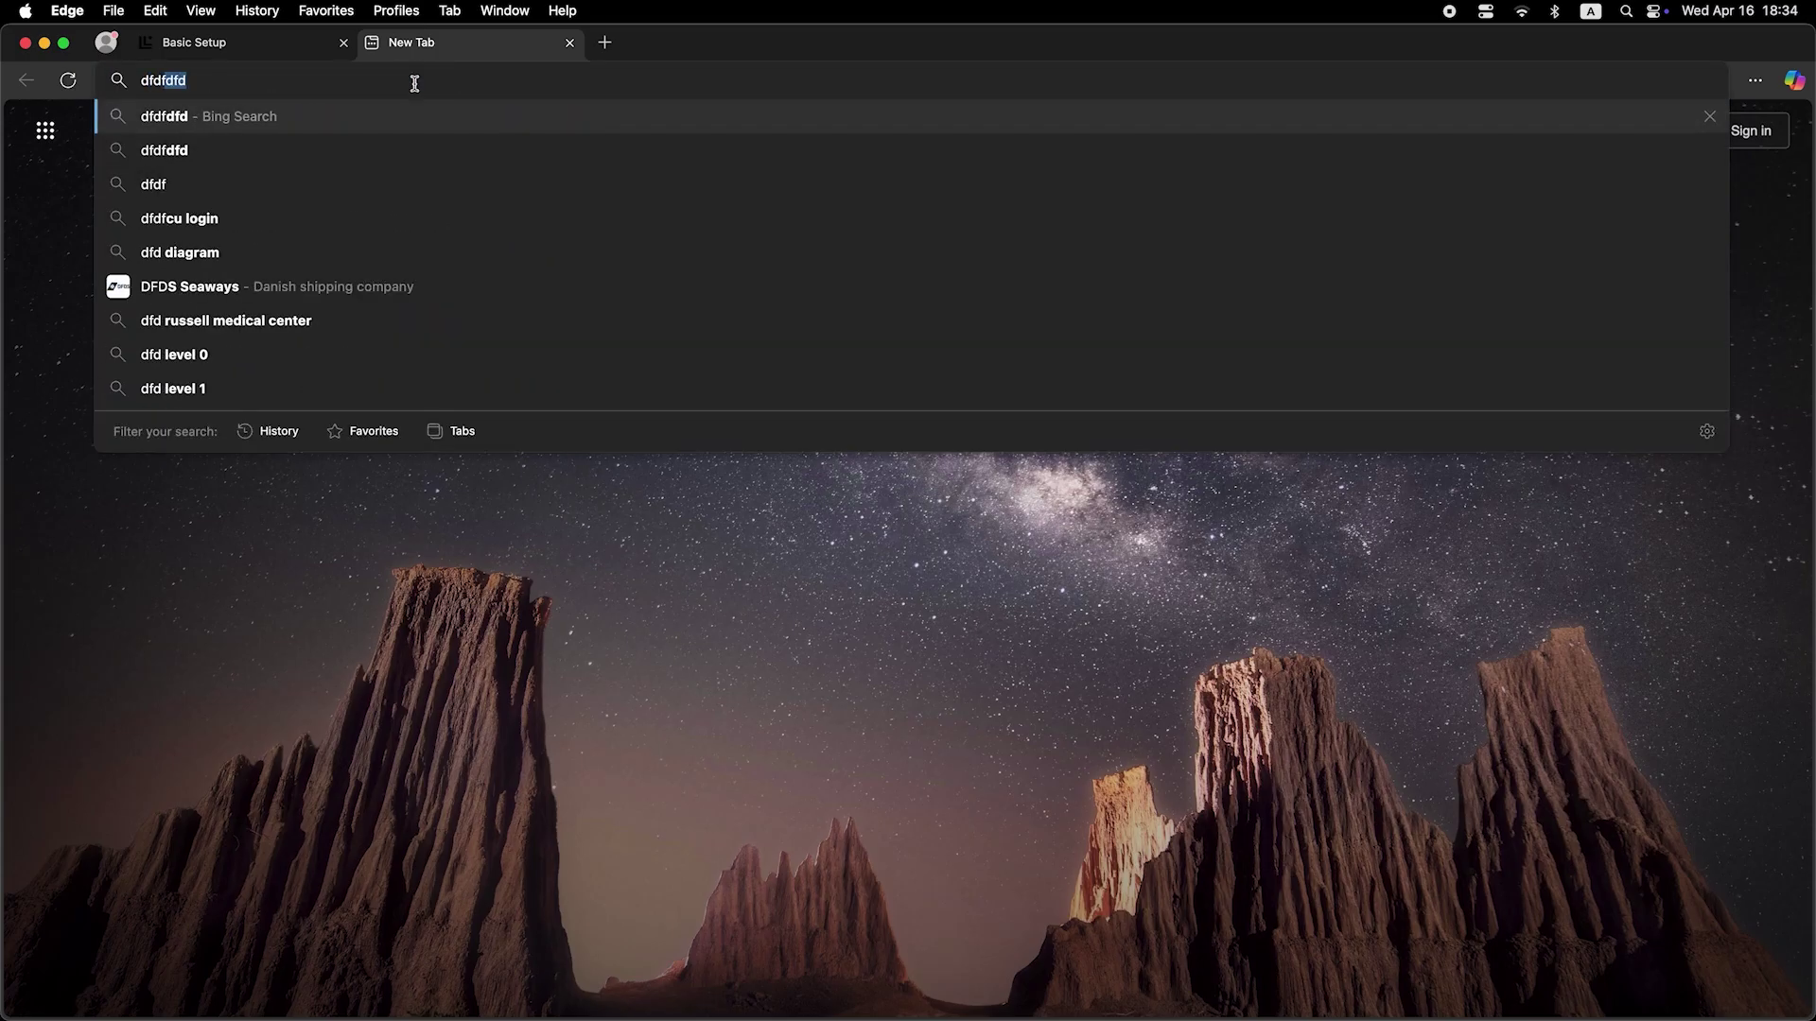
pyautogui.press('Return')
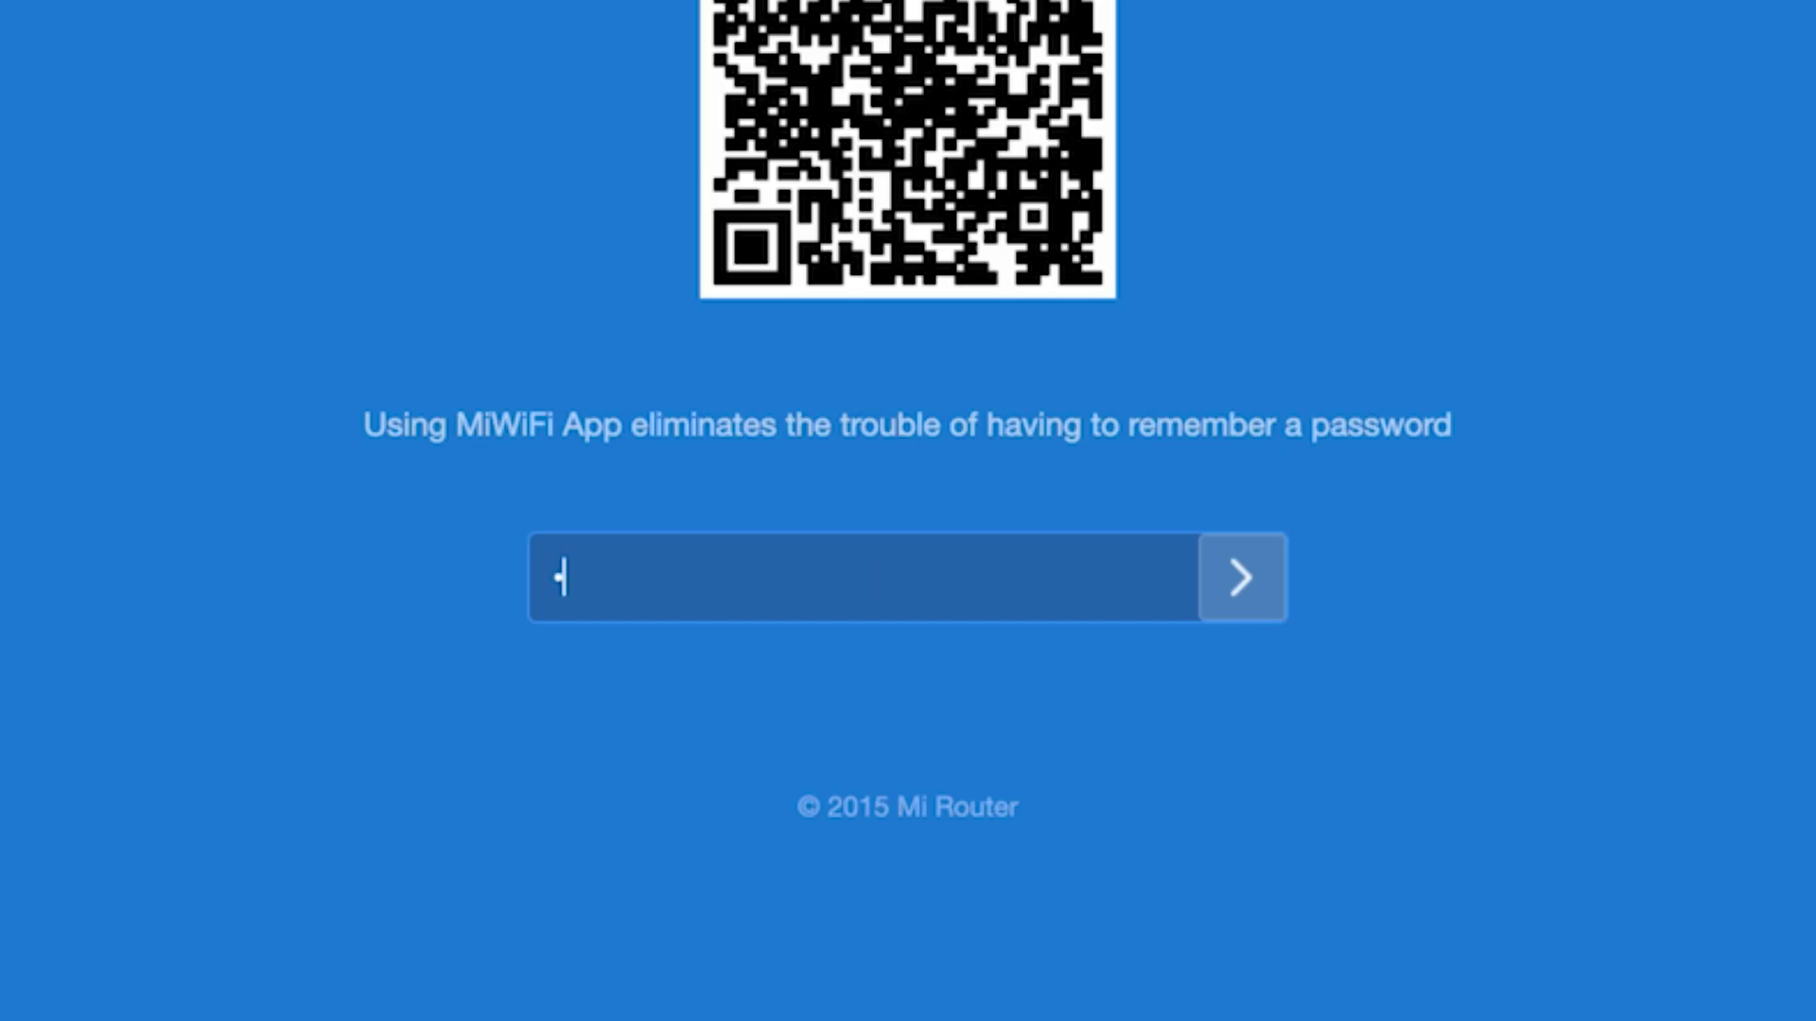
# Log back in with the admin password, decline saving it in the browser, and go to Settings
pyautogui.write('********')
pyautogui.click(1234, 548)
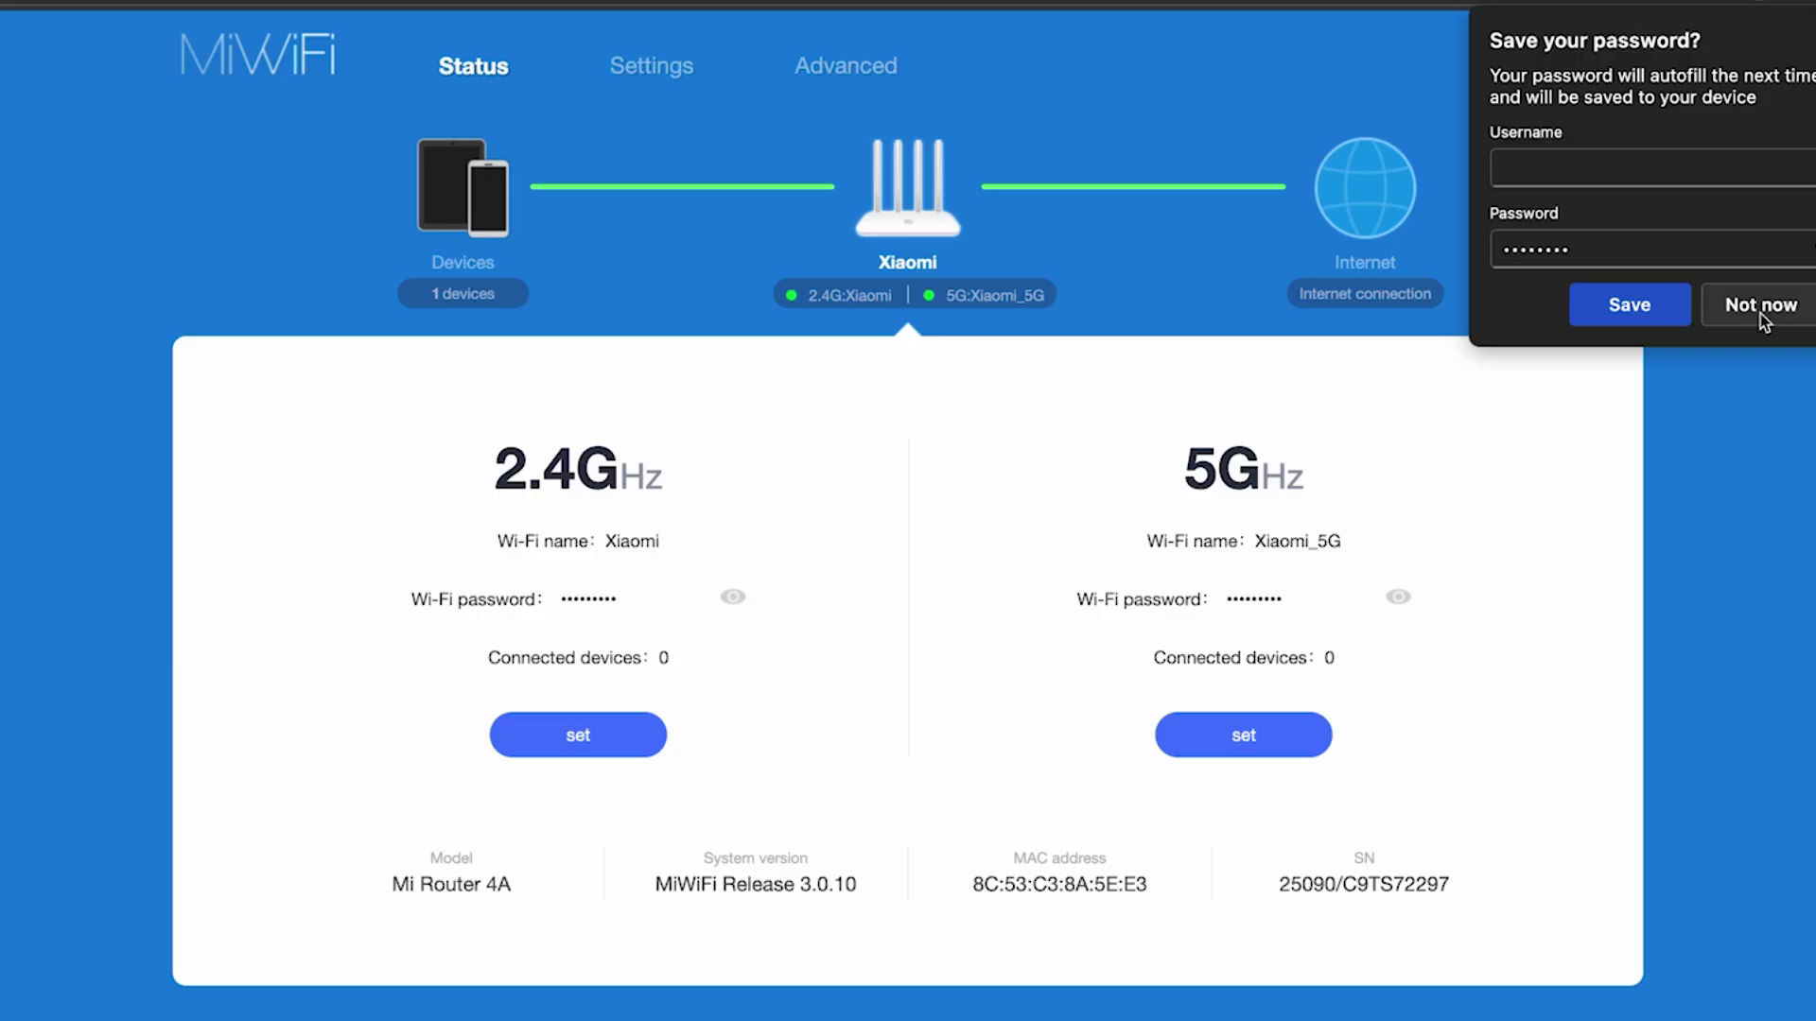
pyautogui.click(1754, 305)
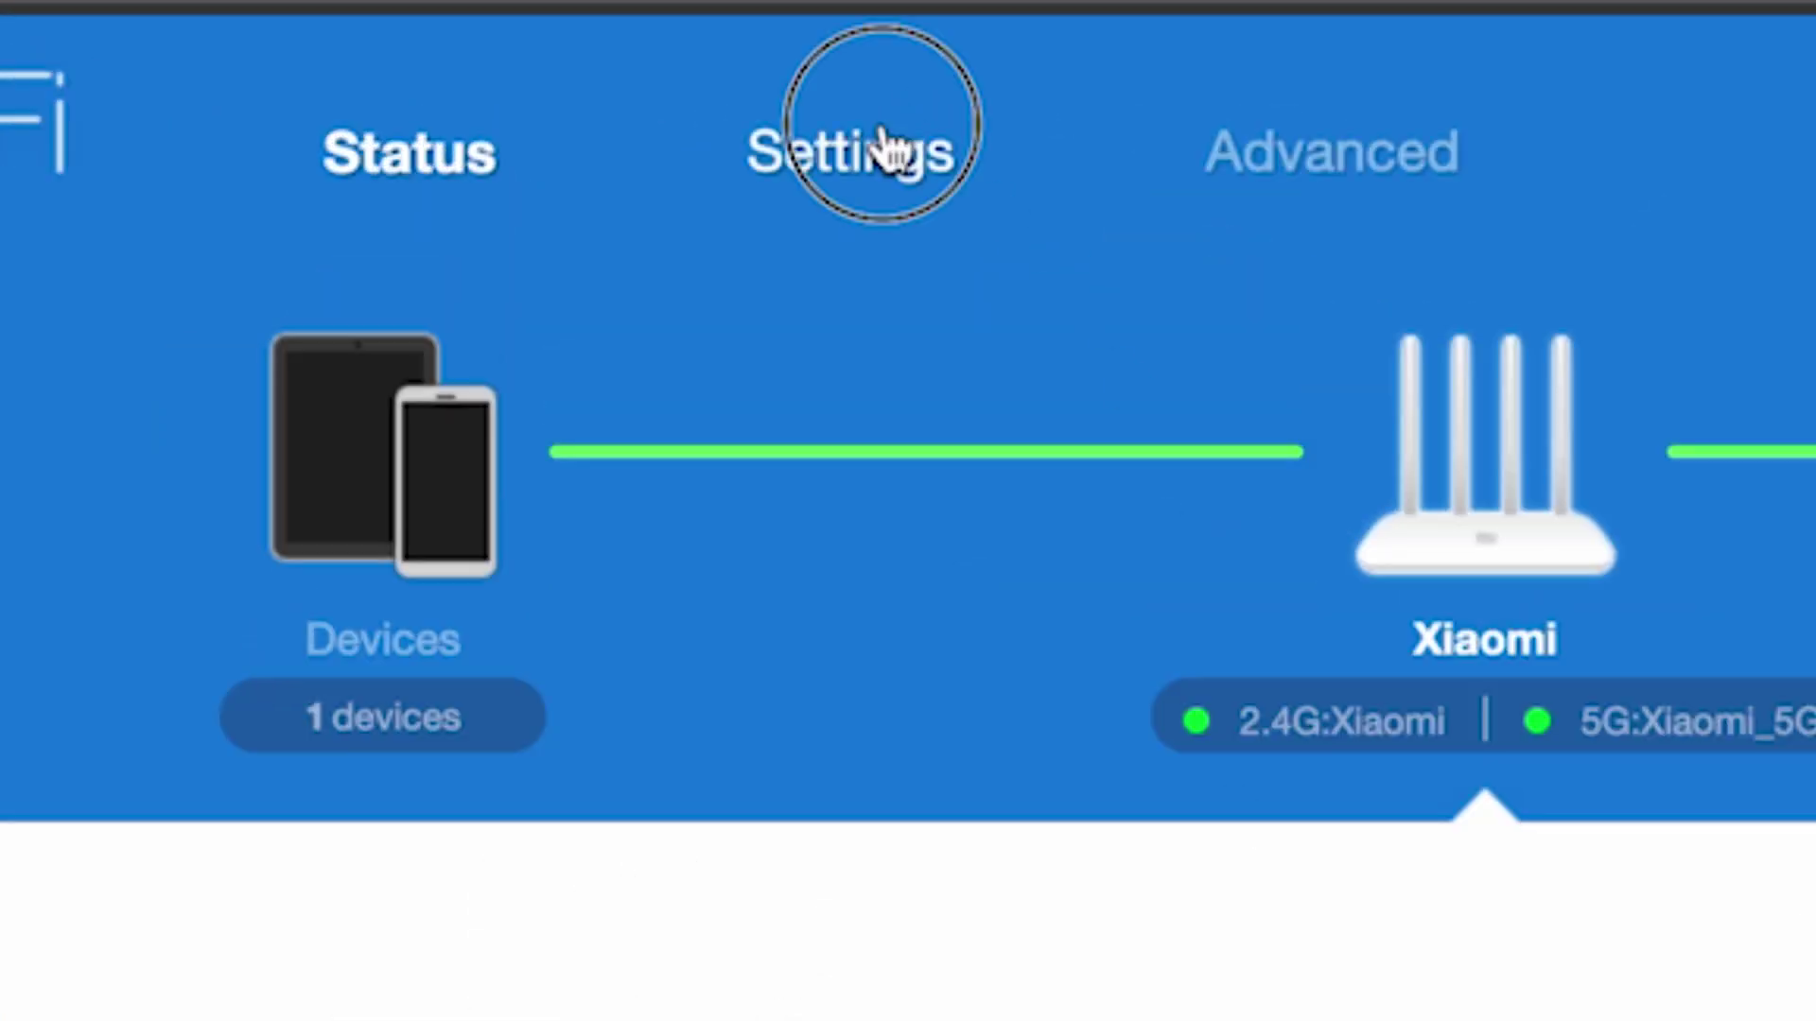
pyautogui.click(884, 152)
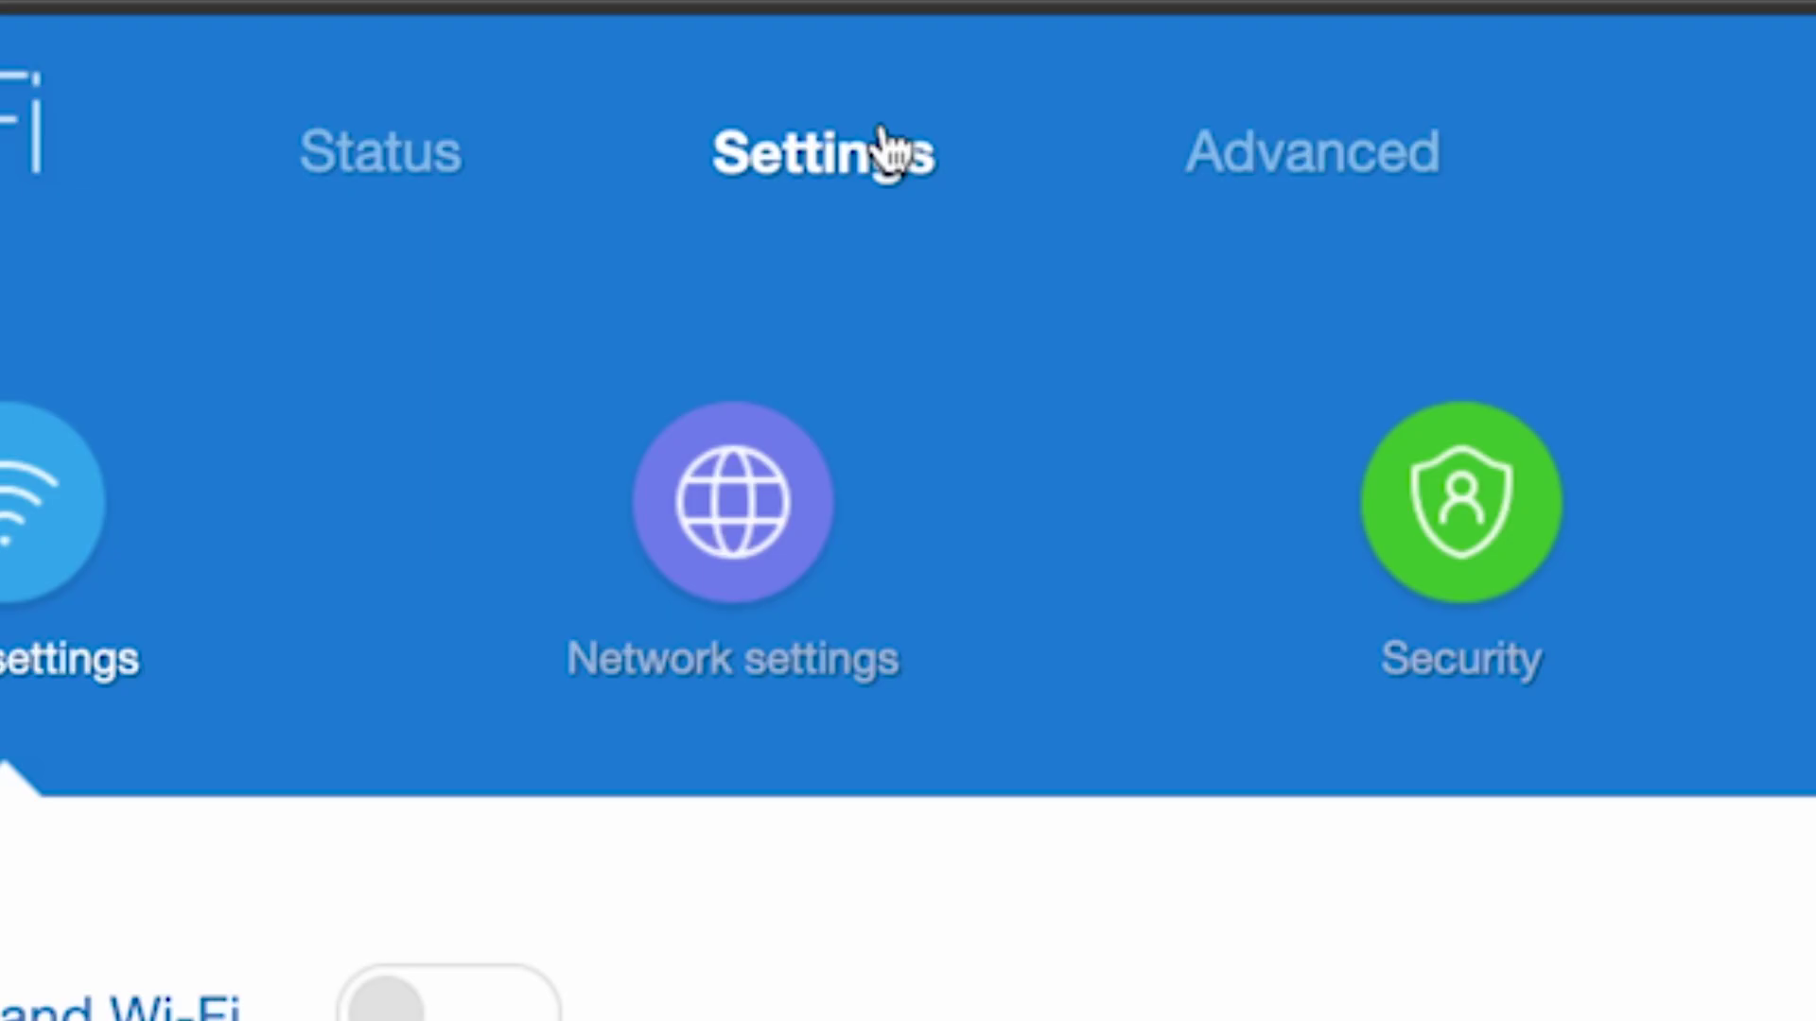
pyautogui.click(714, 519)
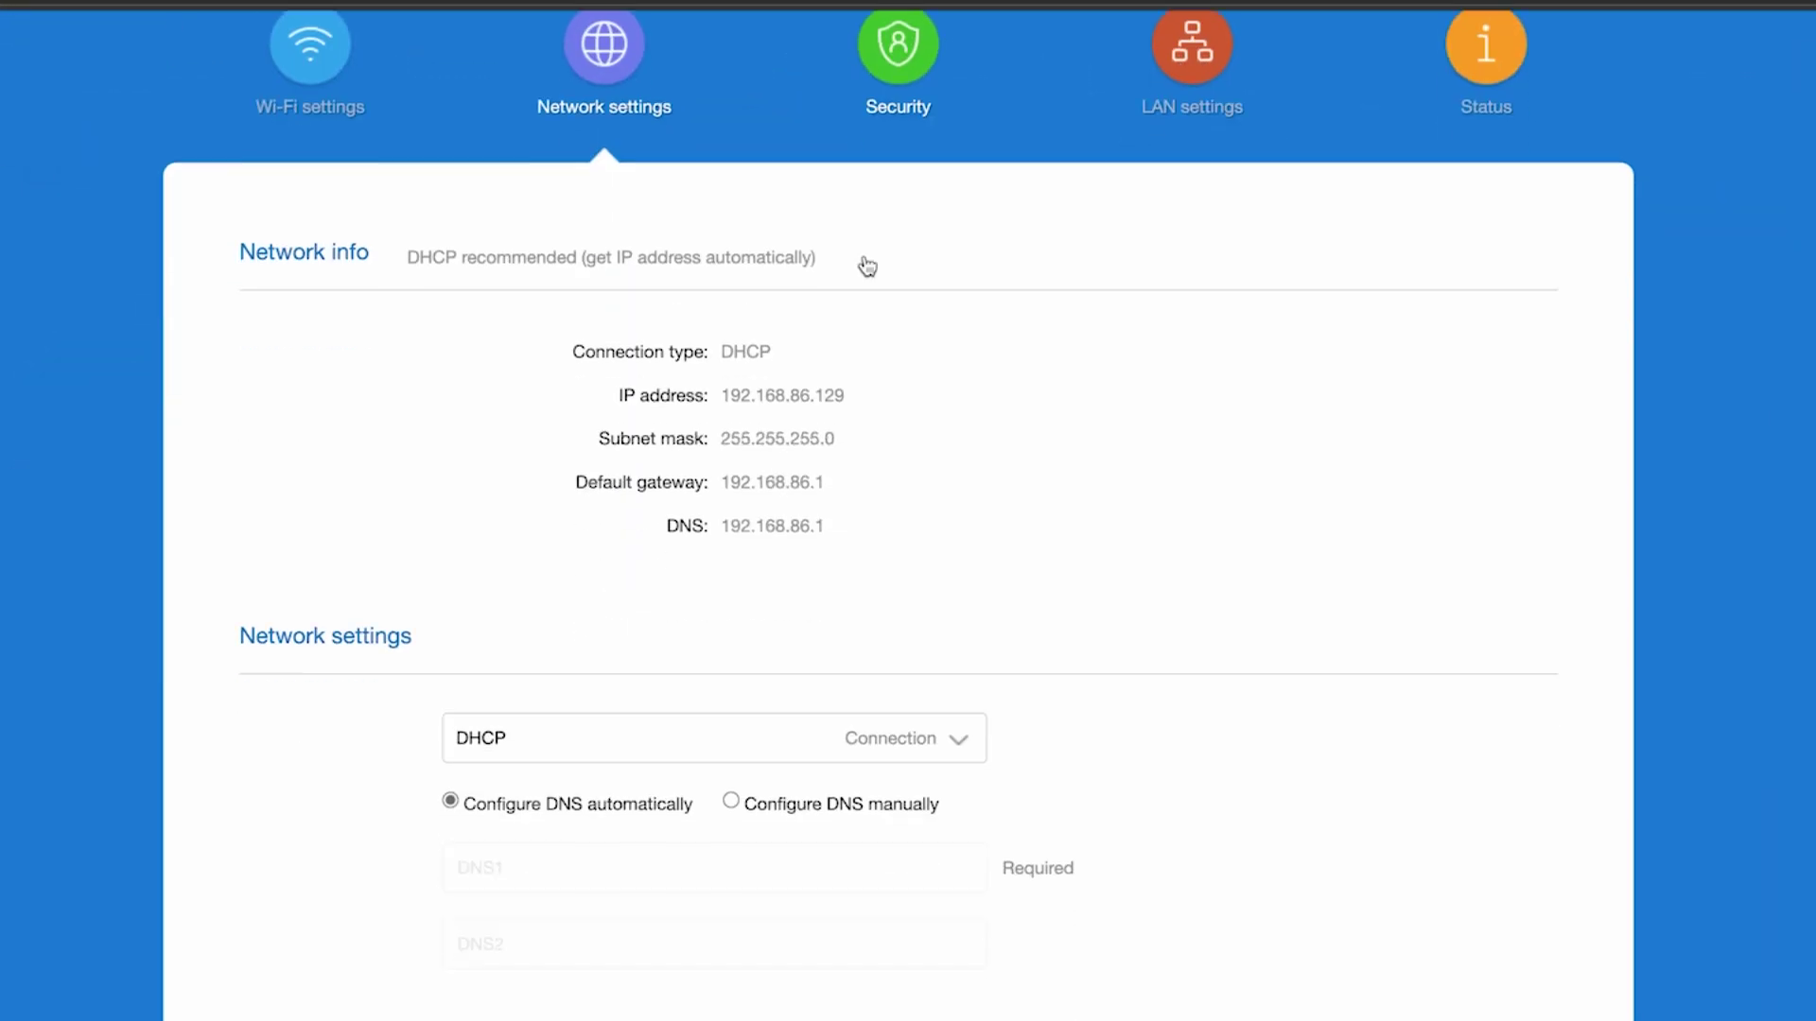
pyautogui.scroll(-7, 865, 264)
pyautogui.scroll(-2, 865, 266)
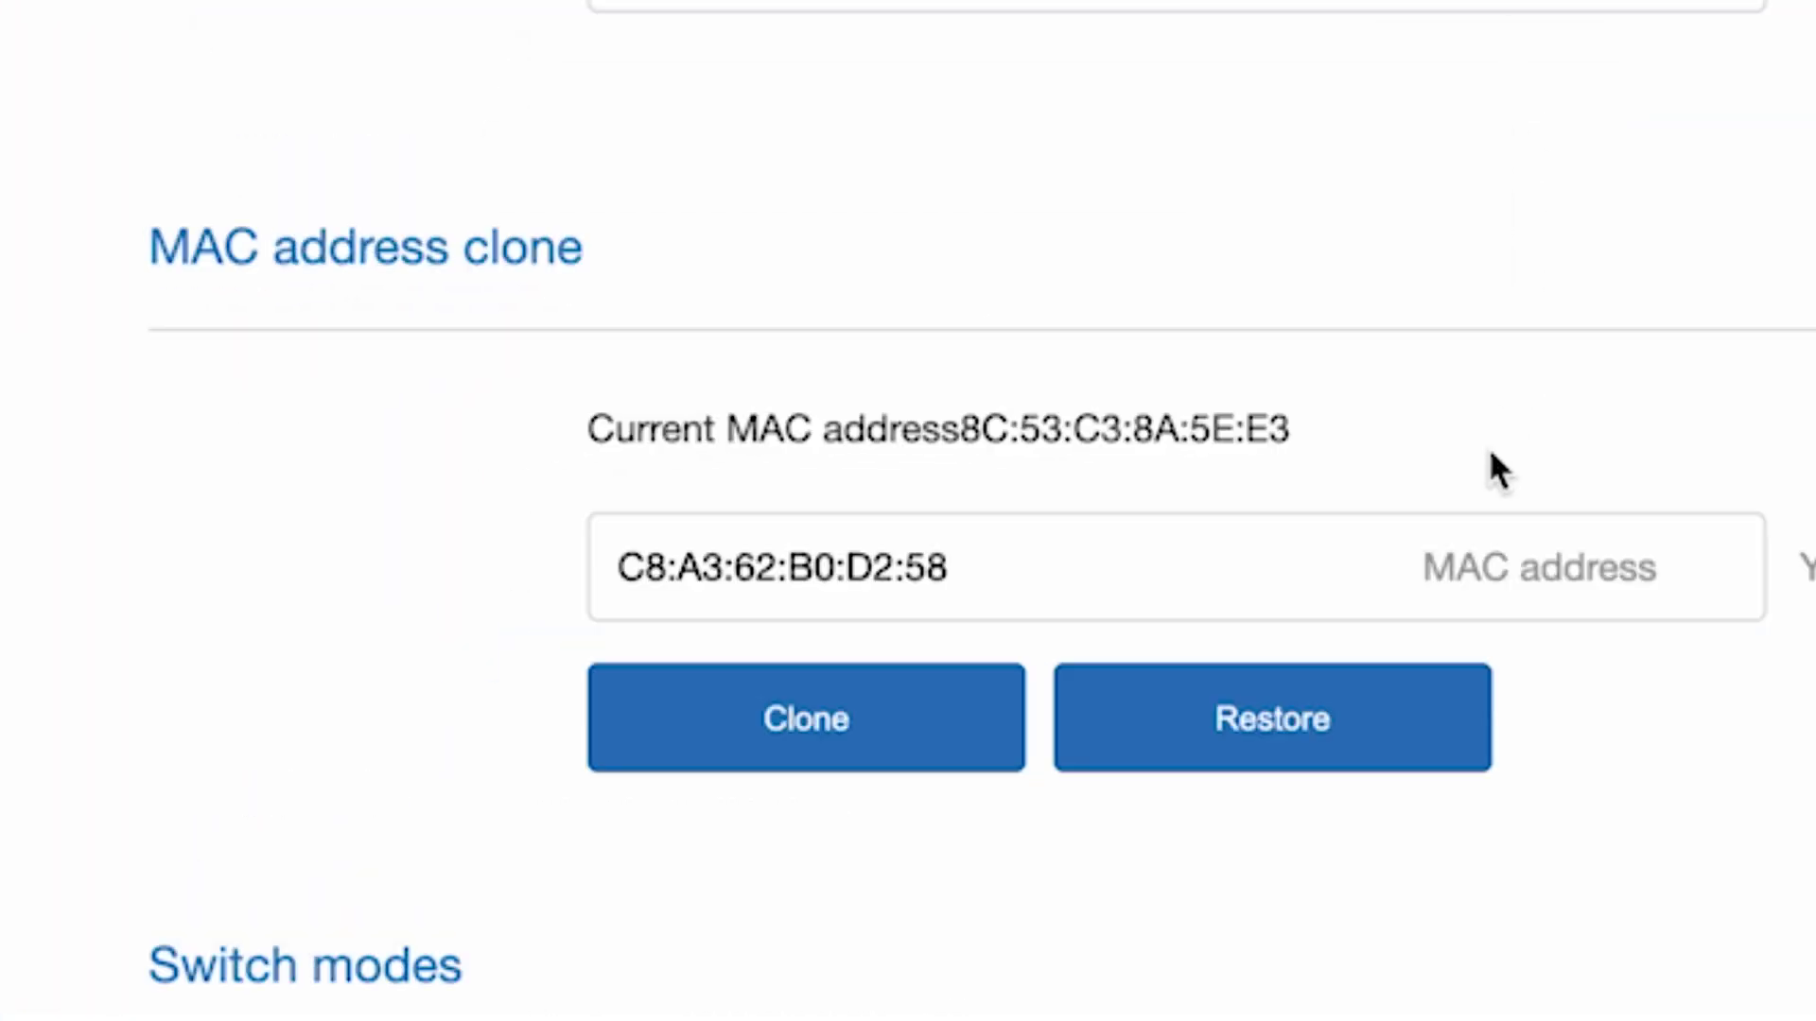
pyautogui.click(811, 730)
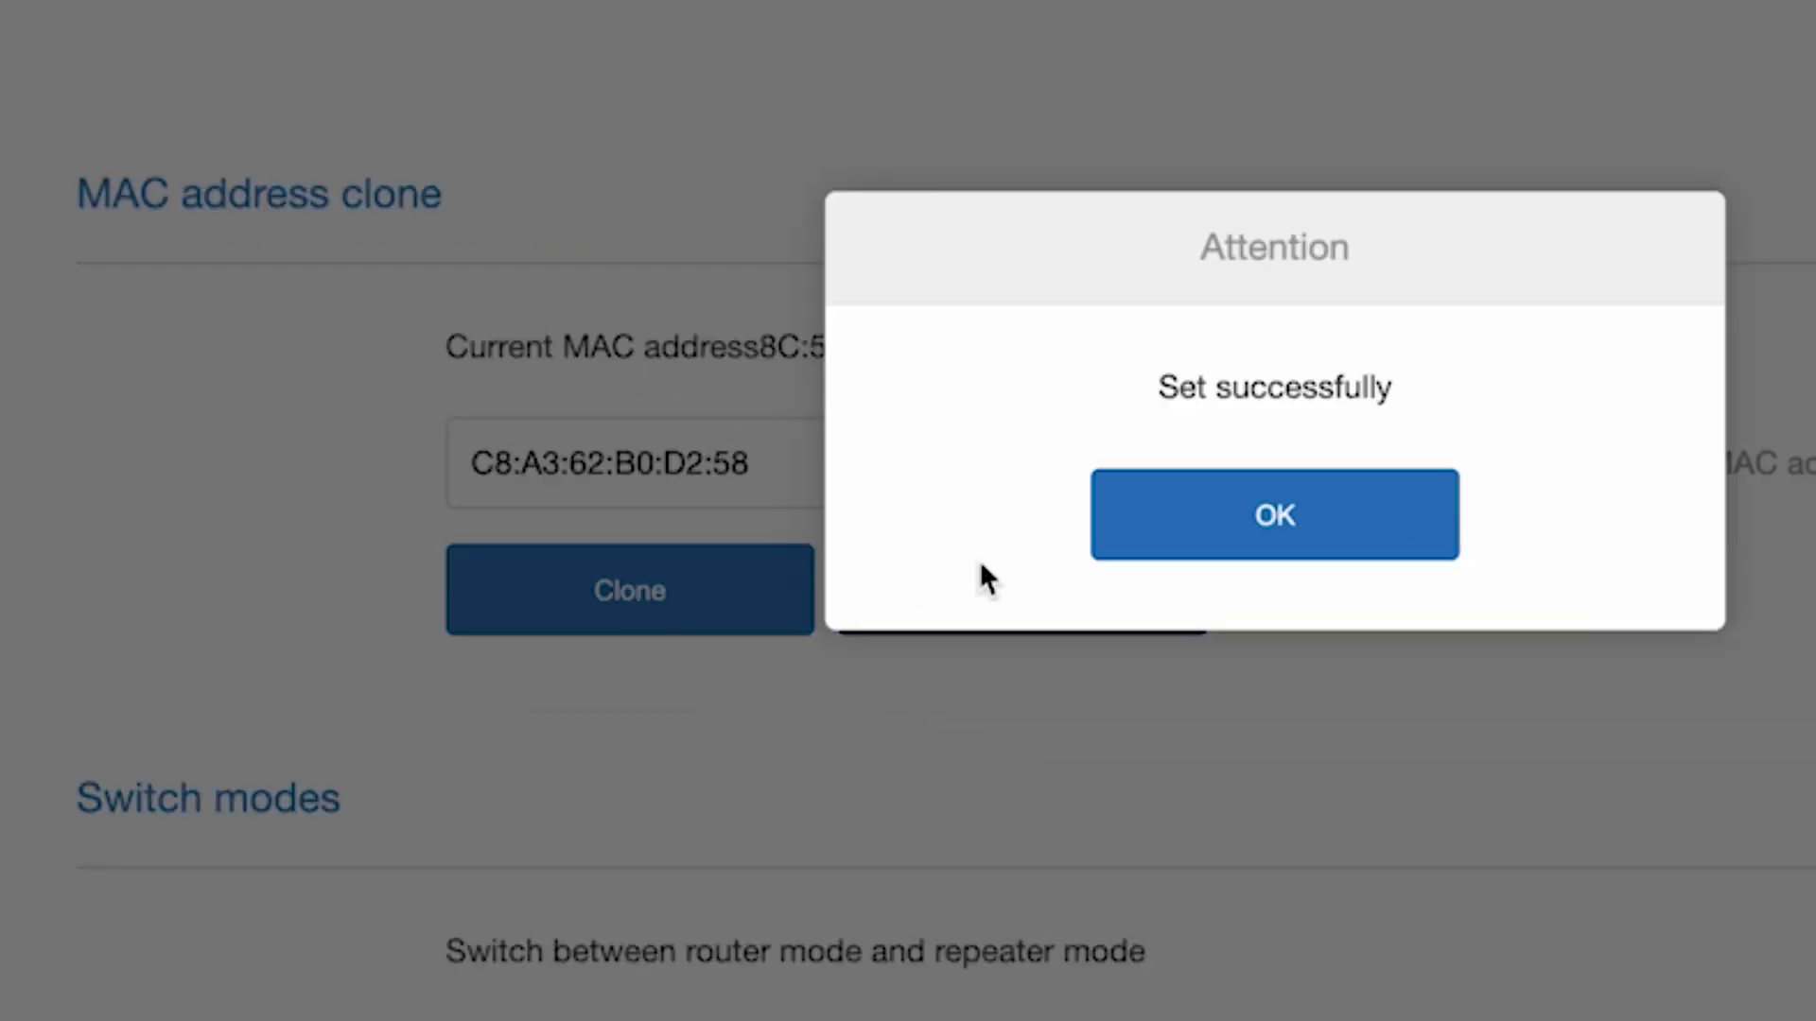
pyautogui.click(1310, 515)
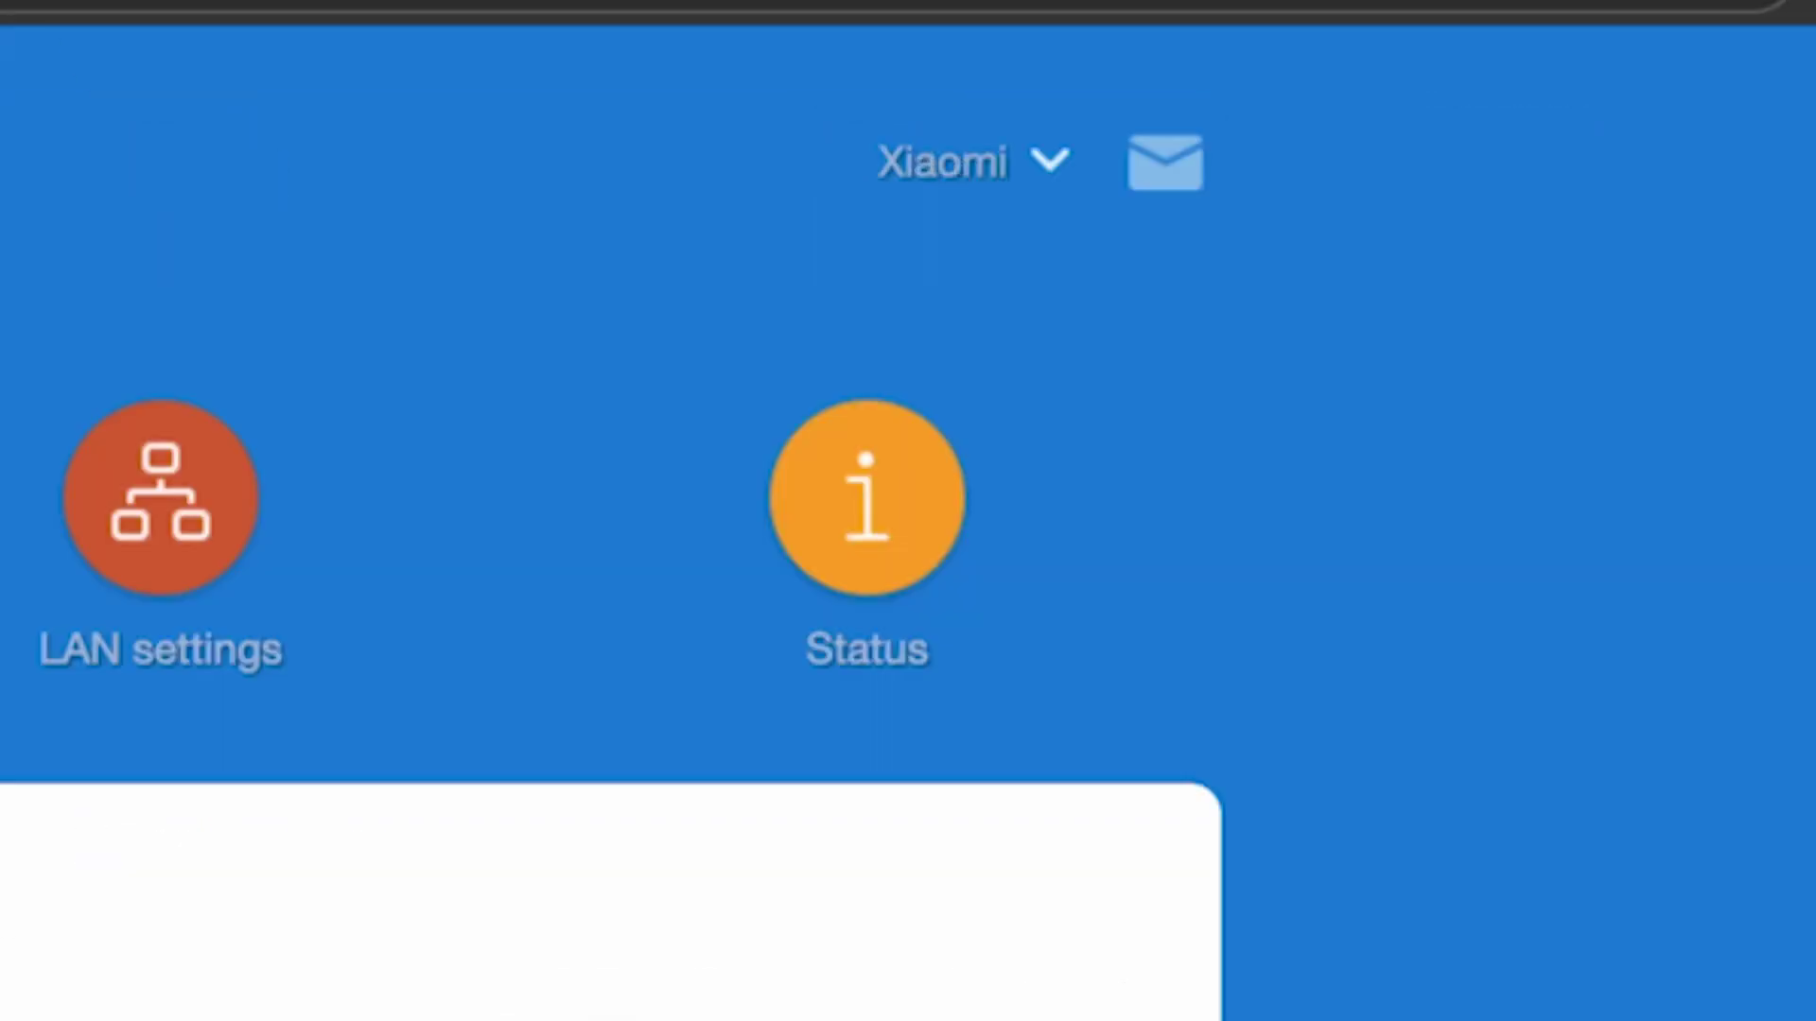
# Reboot the router from the Xiaomi account menu and confirm the reboot
pyautogui.click(1045, 172)
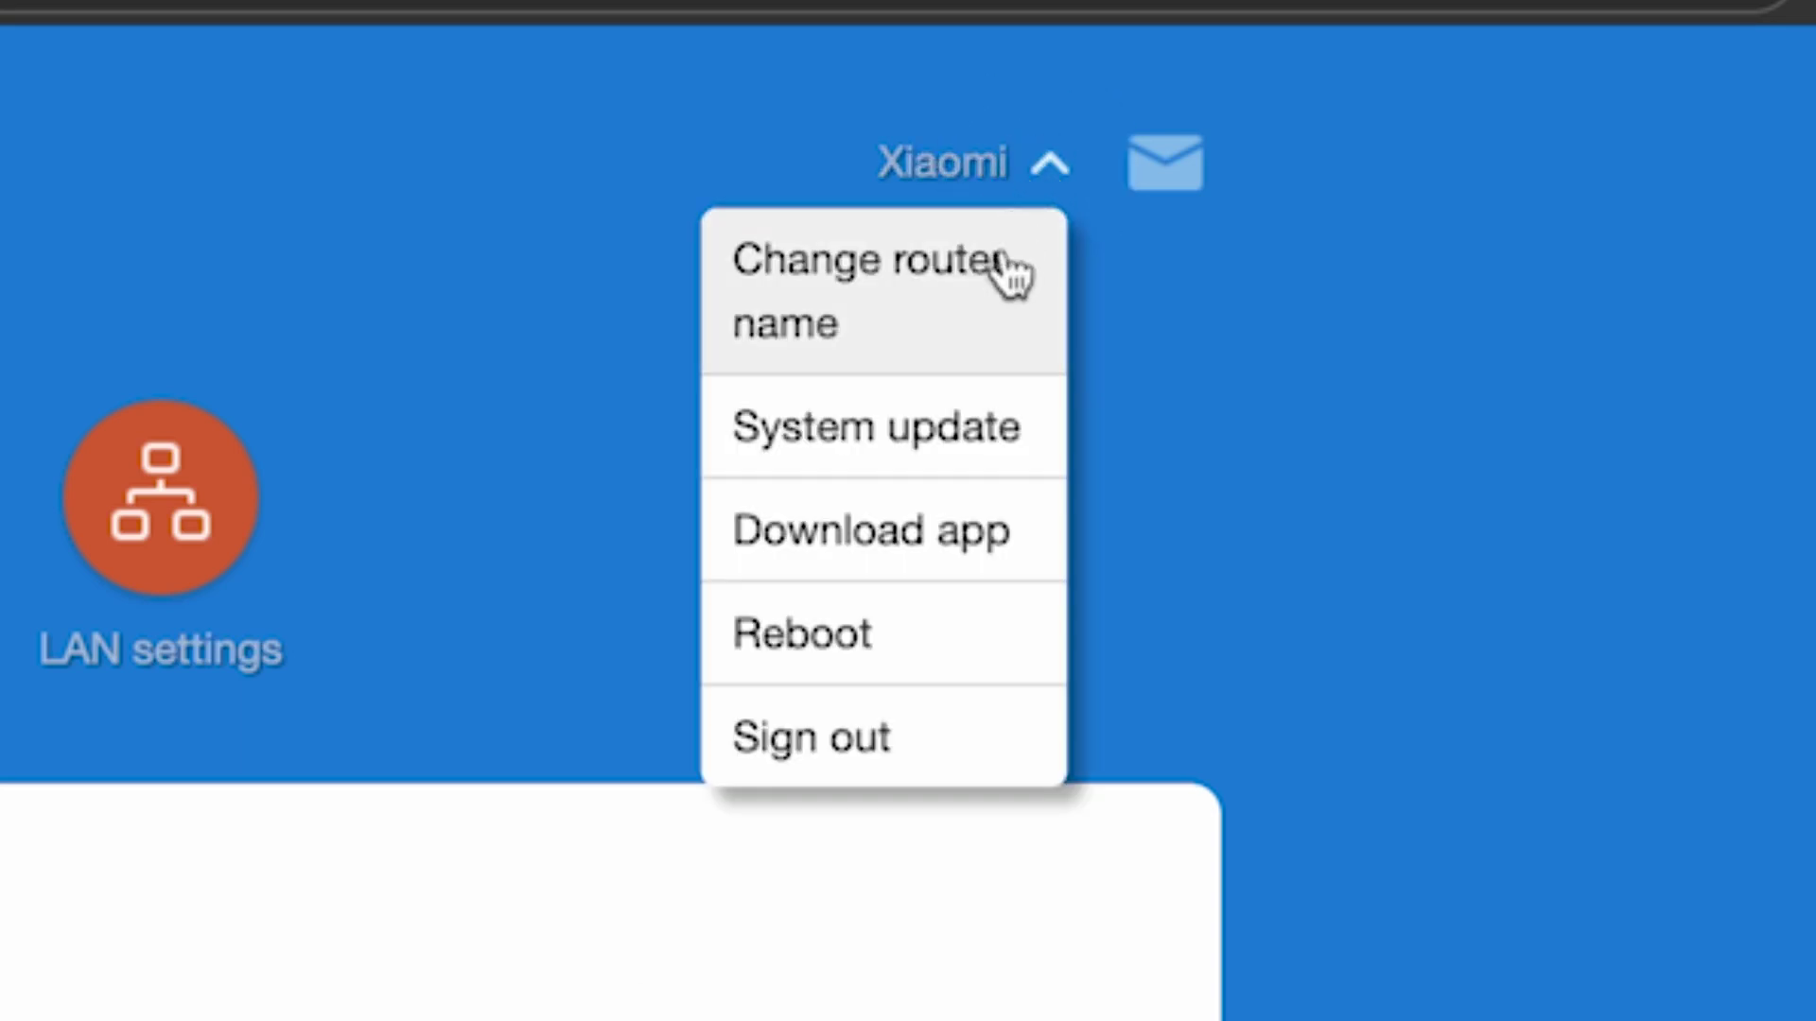
pyautogui.click(795, 632)
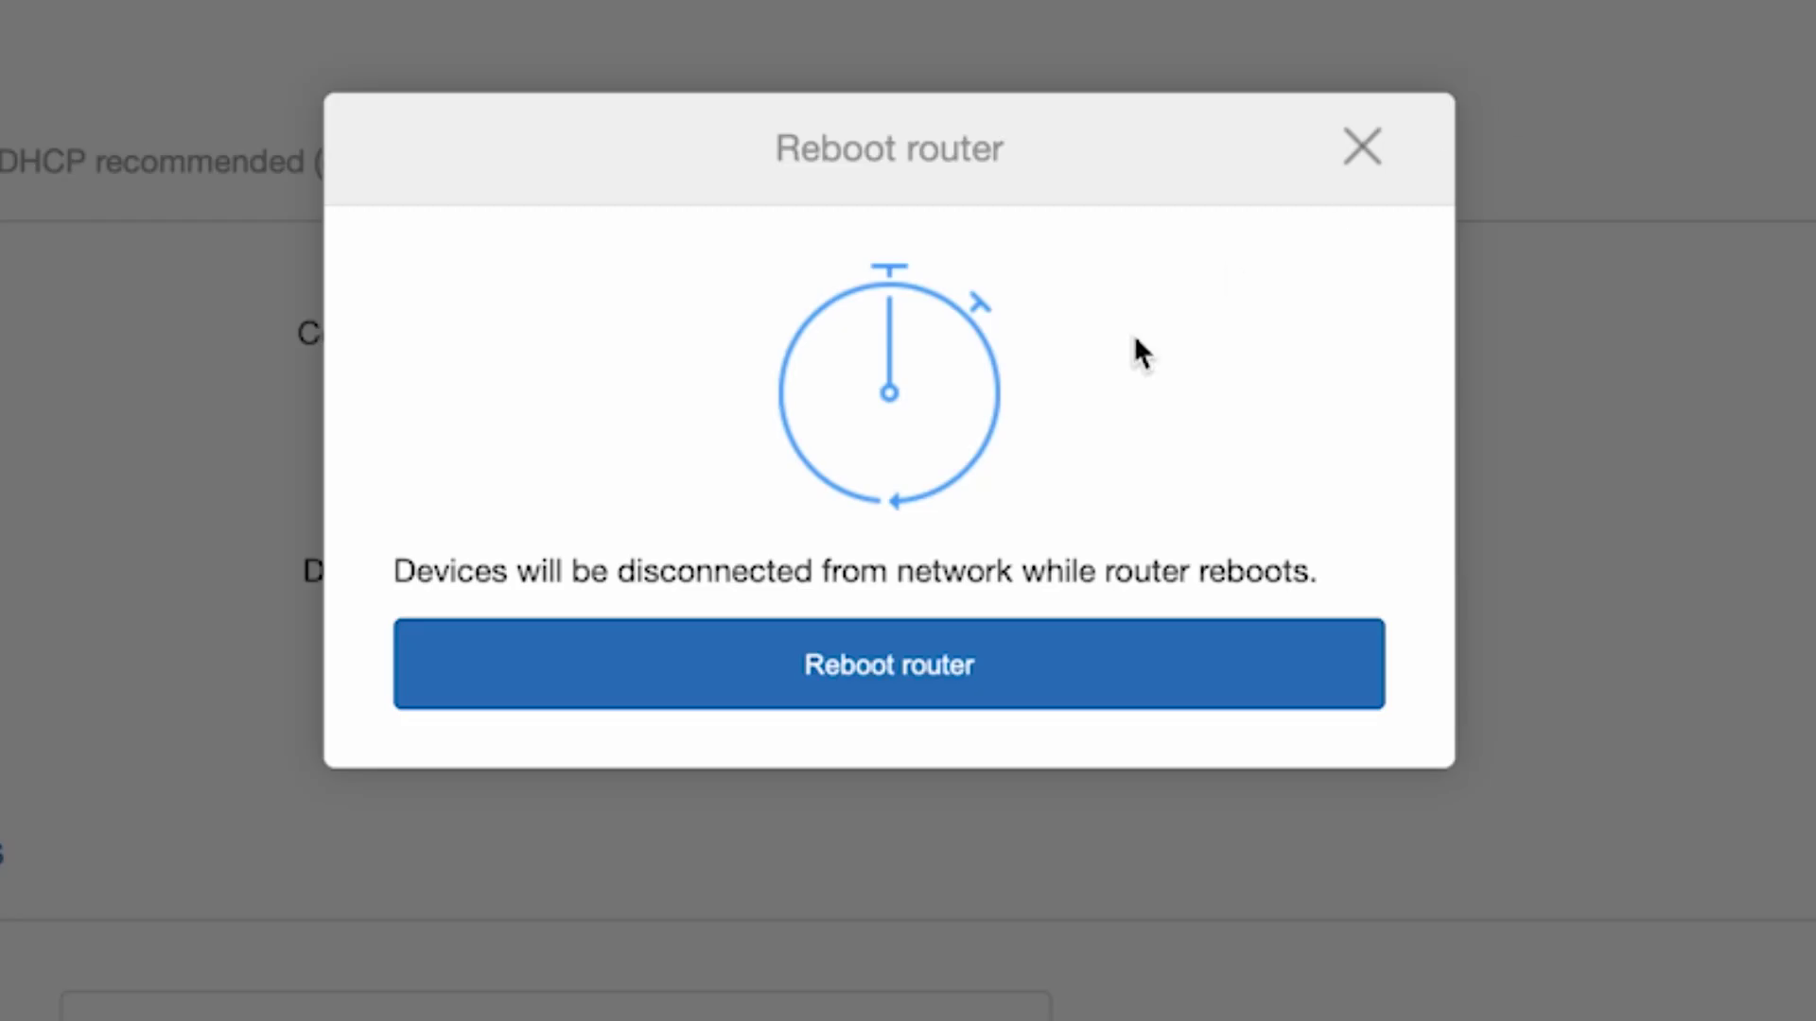
pyautogui.click(880, 660)
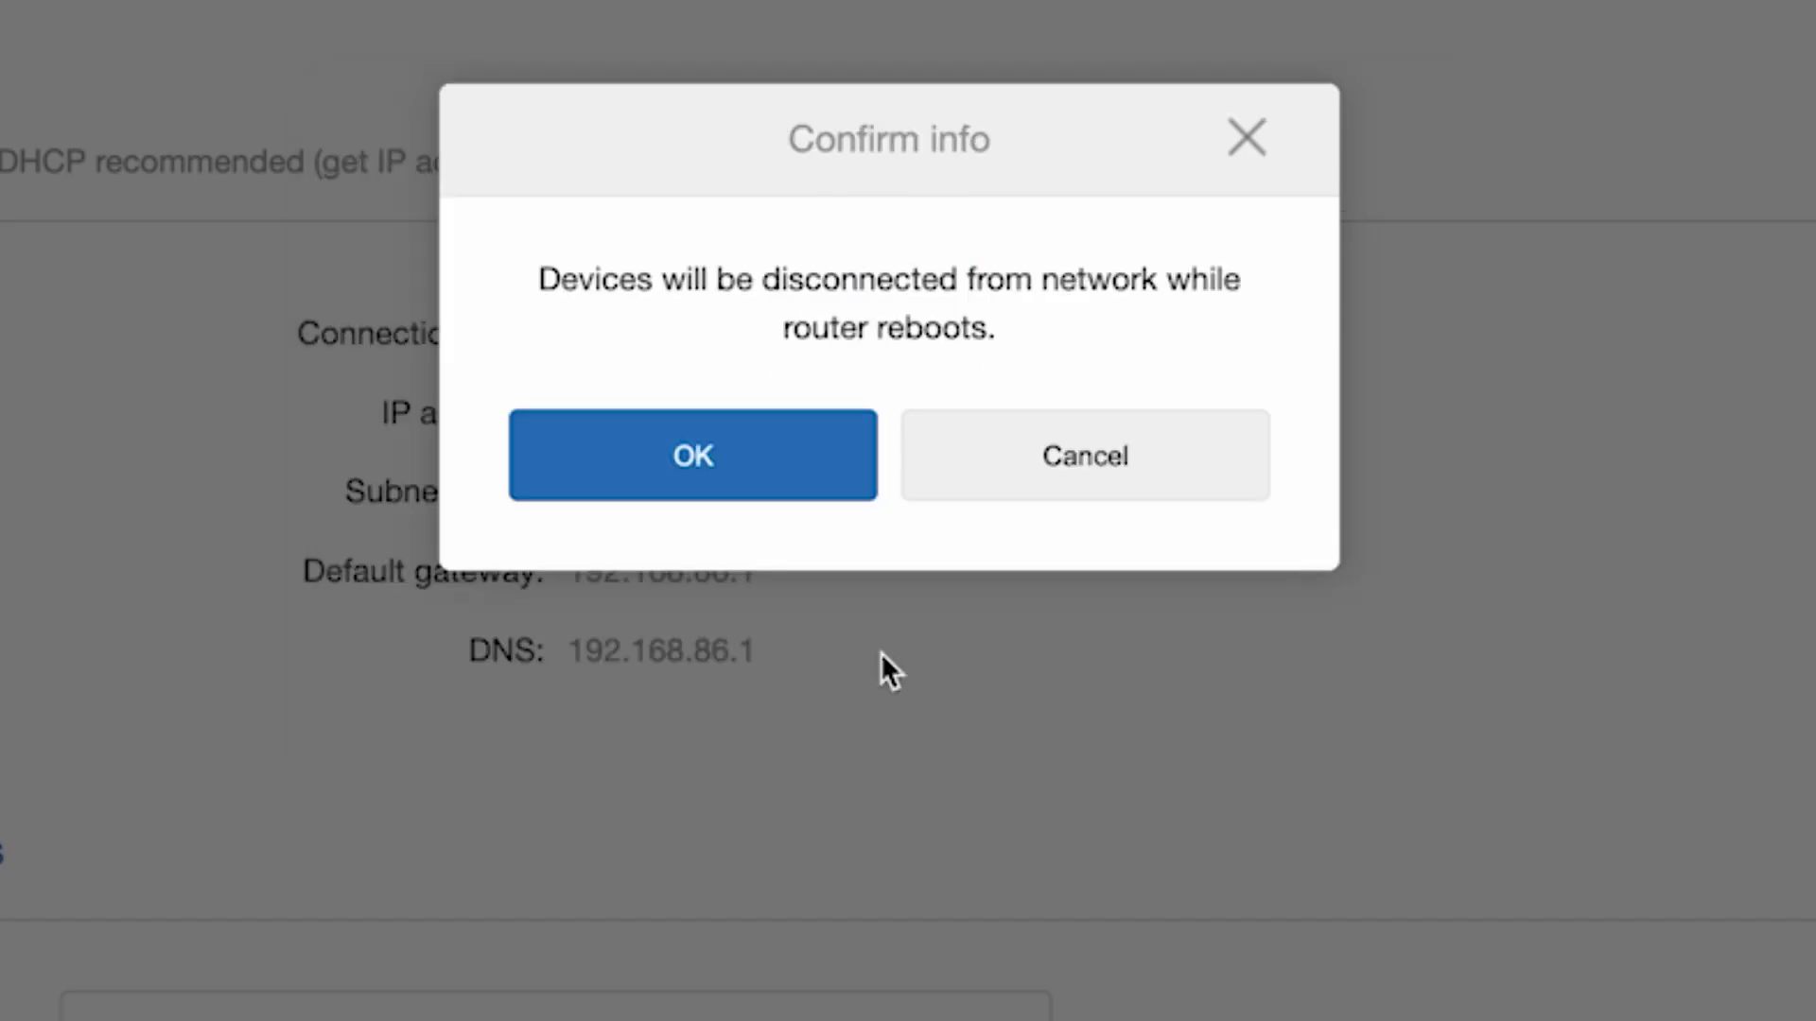
pyautogui.click(815, 461)
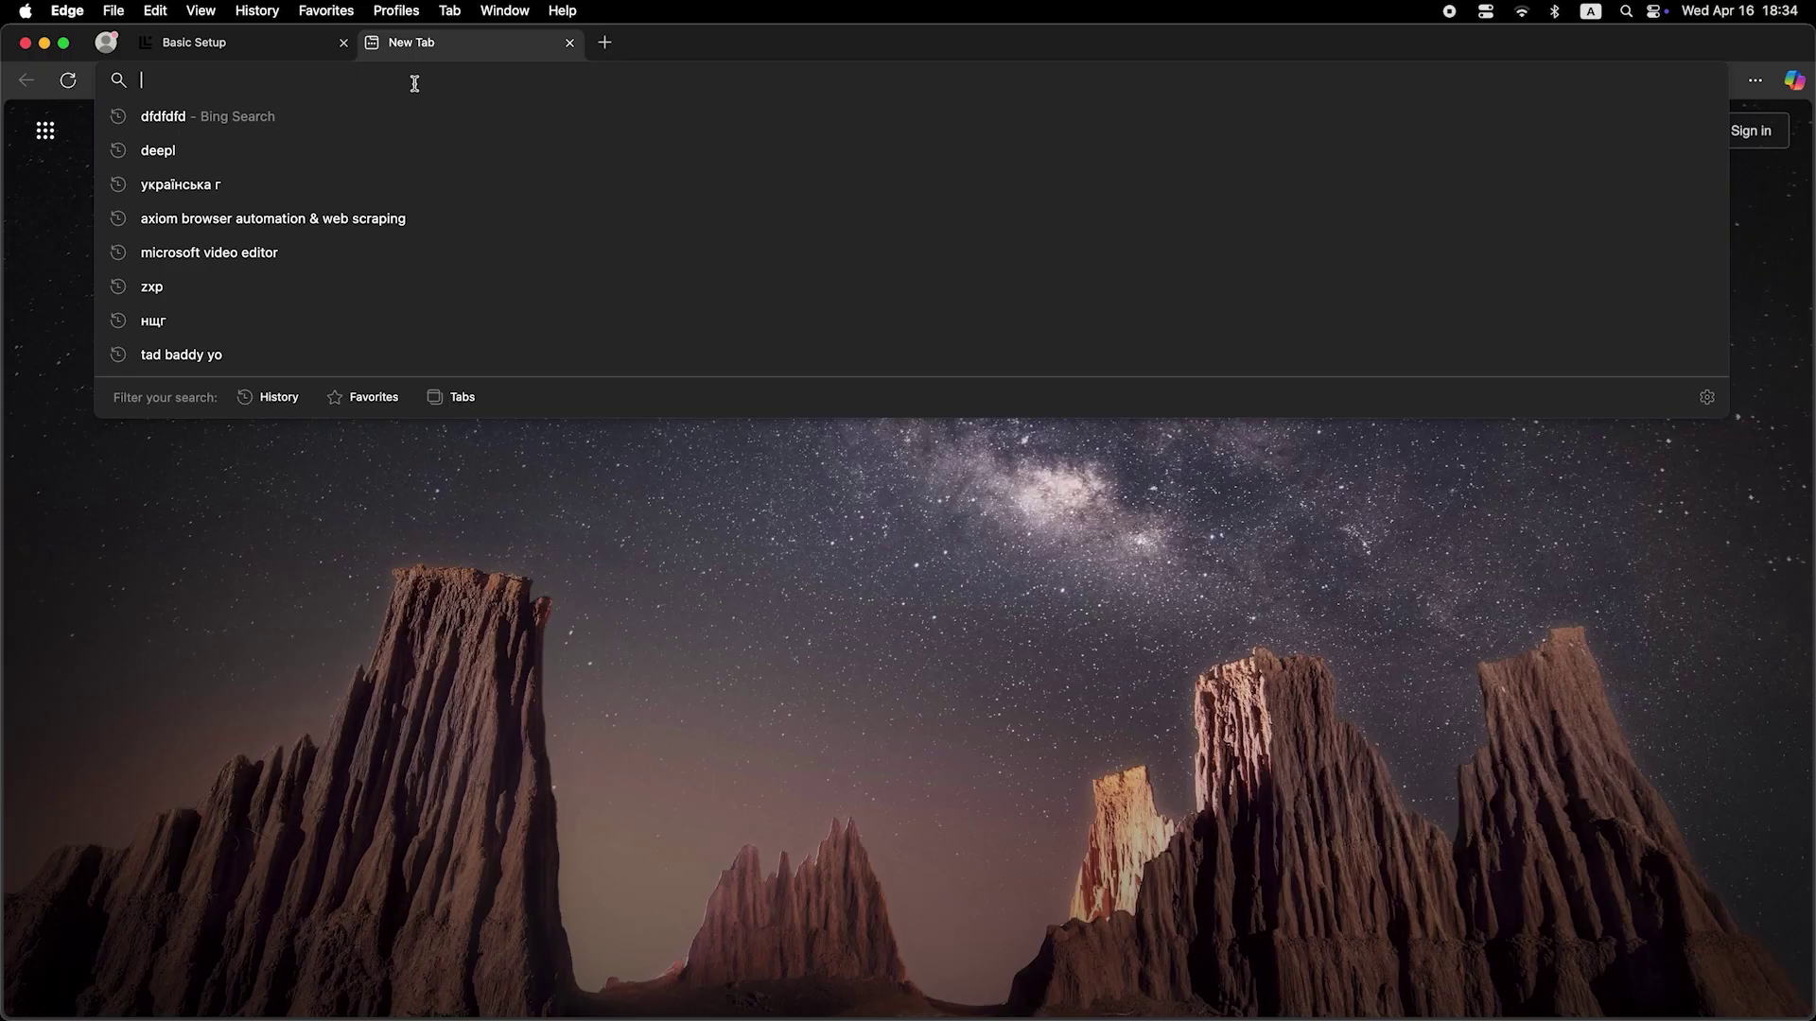
# Search Bing for 'dfdfdfdf' in Edge to confirm internet access works
pyautogui.write('dfdfdfdf')
pyautogui.press('Return')
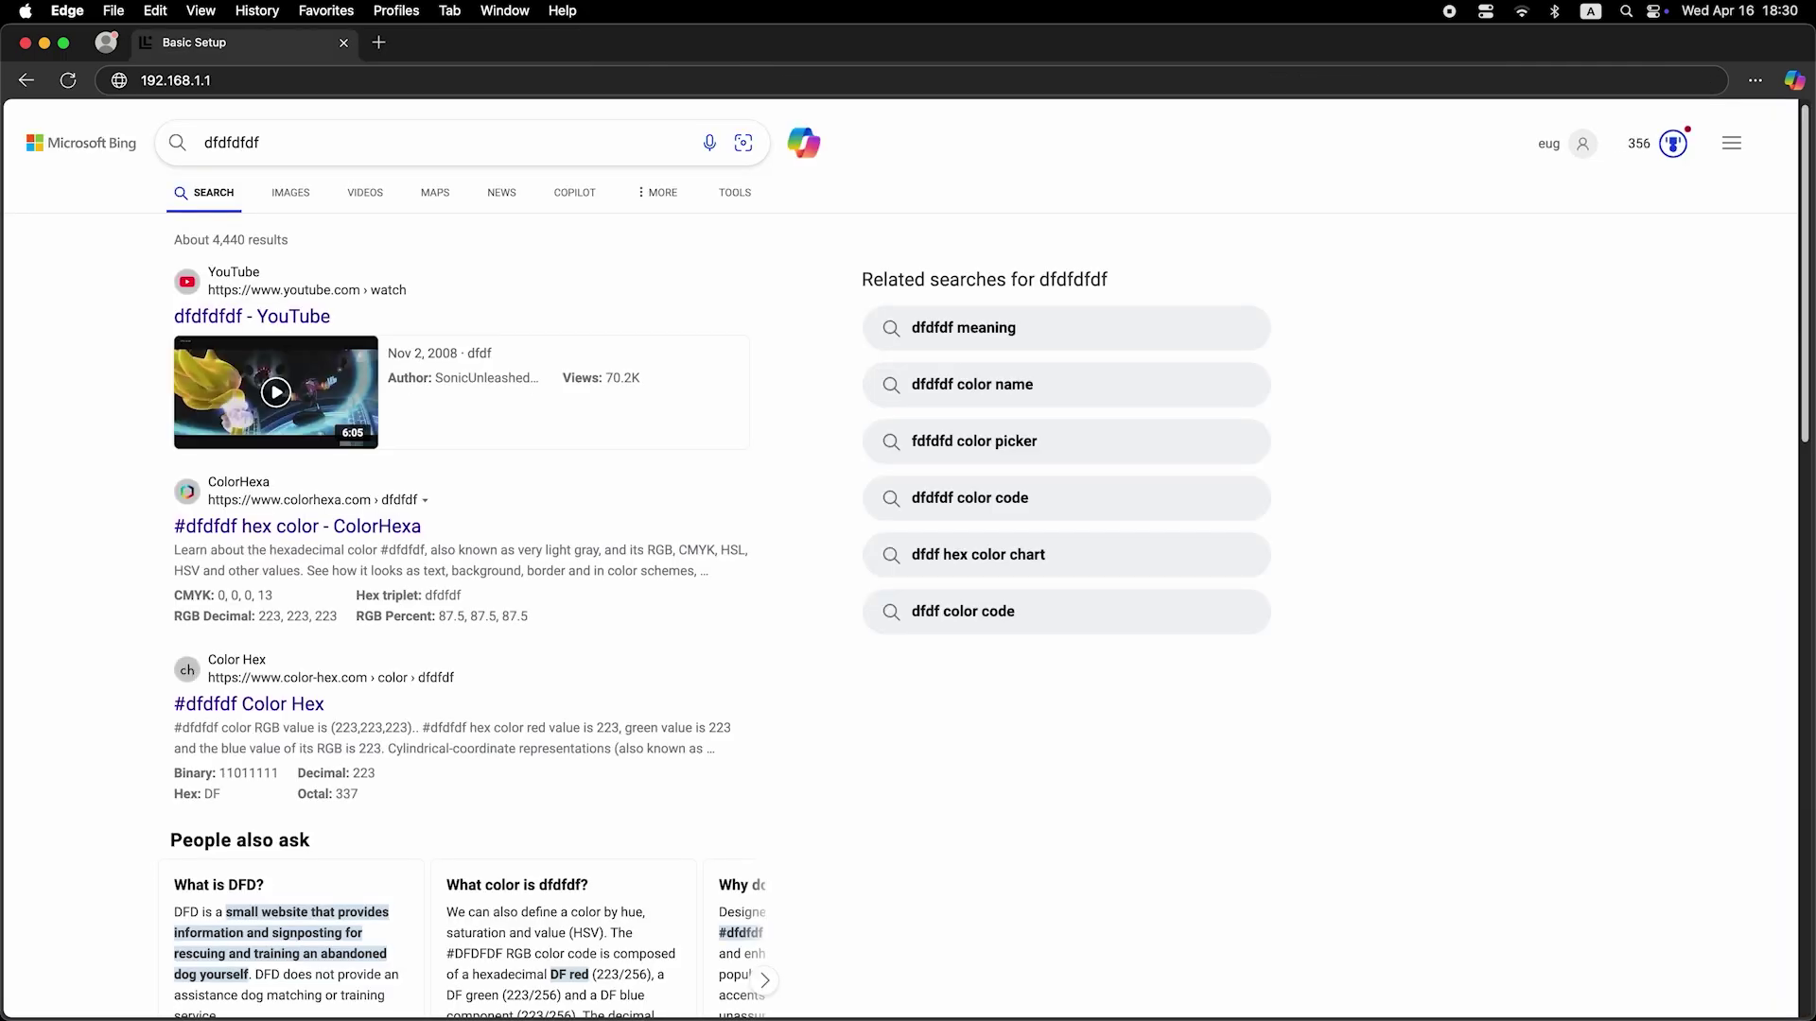